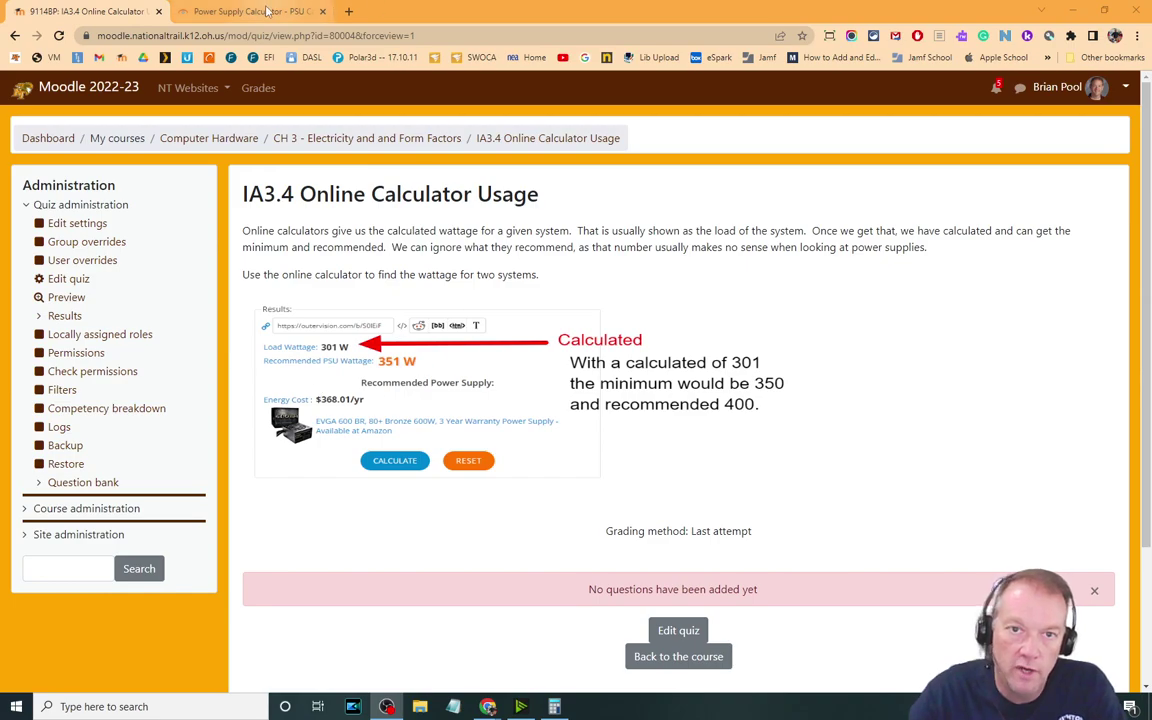
Place the Power Supply Calculator beside the Newegg listing and switch it to Basic mode
left_click(242, 11)
left_click(1103, 11)
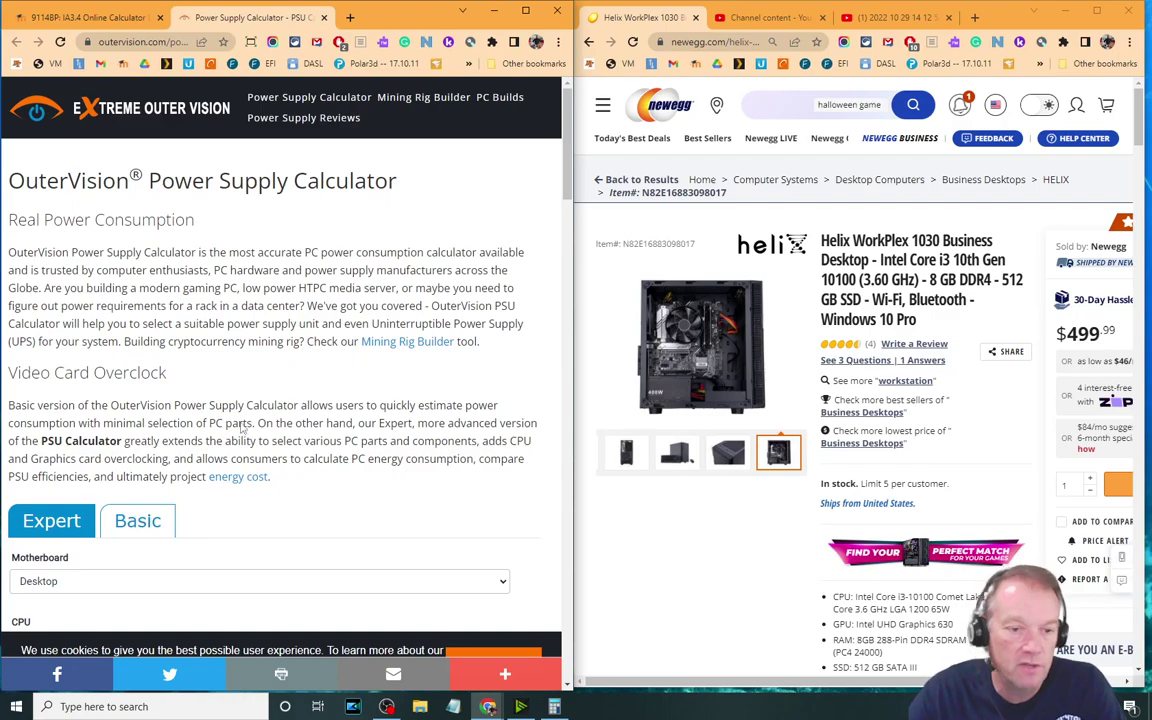
left_click(139, 524)
Search the CPU field for 10100 and pick Intel Core i3-10100
scroll(211, 355, "down", 1)
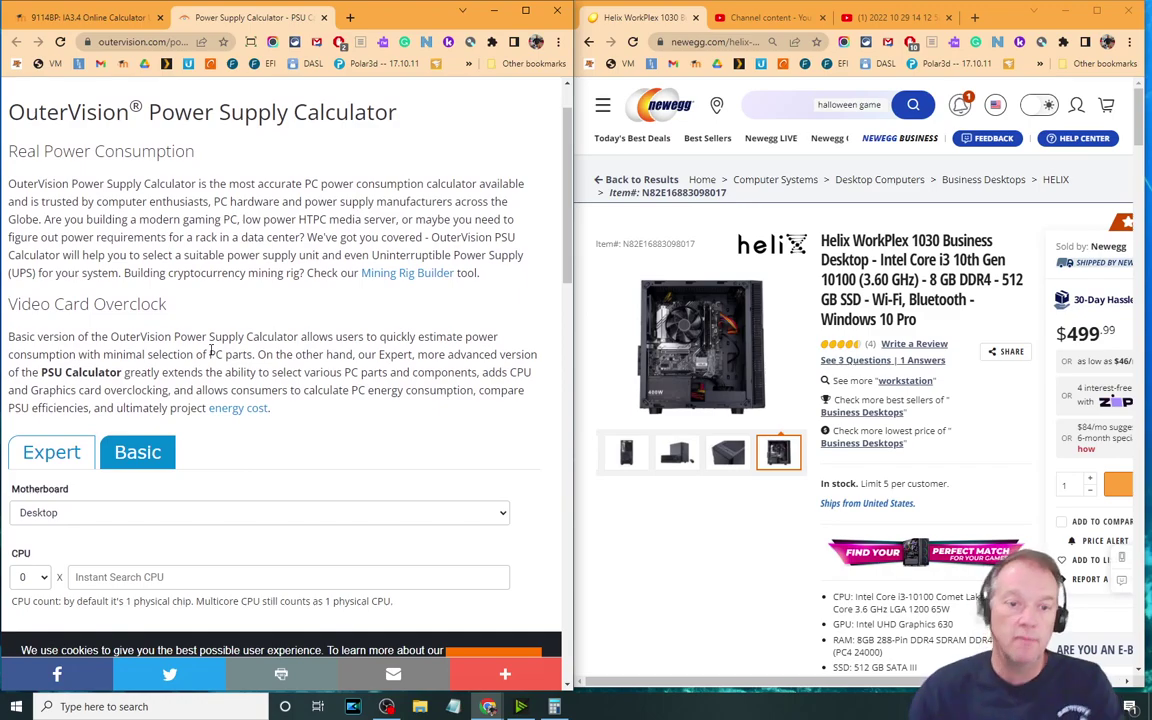
scroll(290, 230, "down", 2)
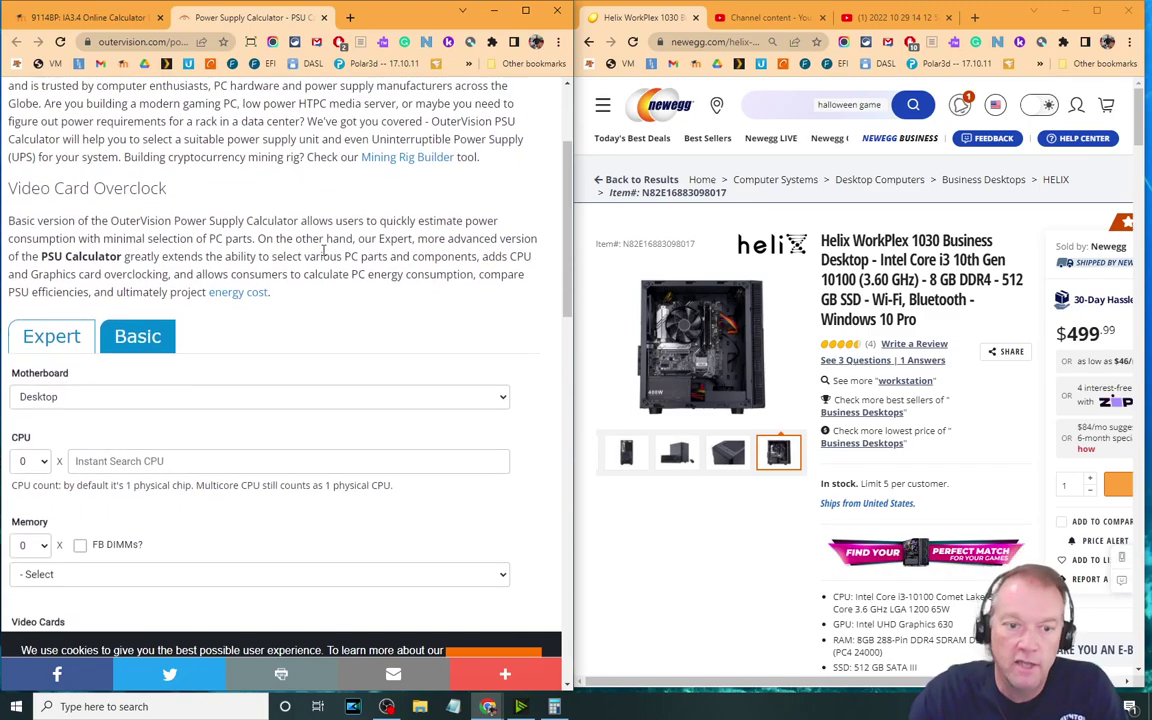
scroll(311, 306, "down", 1)
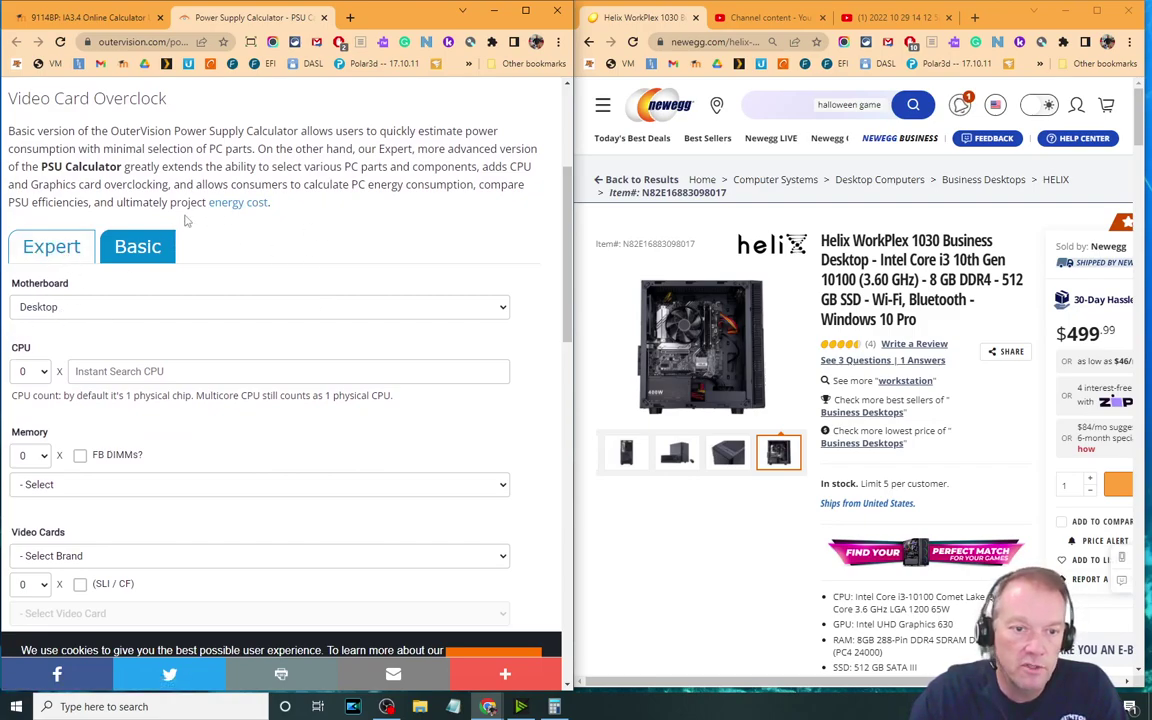
scroll(200, 210, "down", 1)
left_click(193, 305)
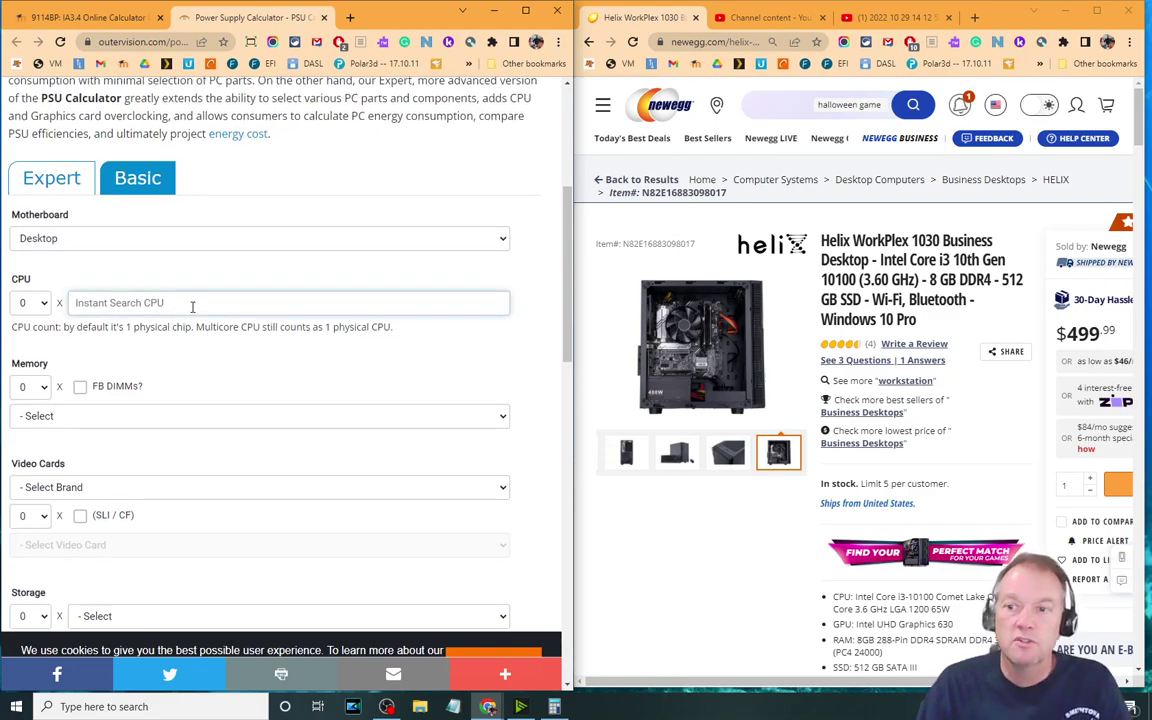
type("10100")
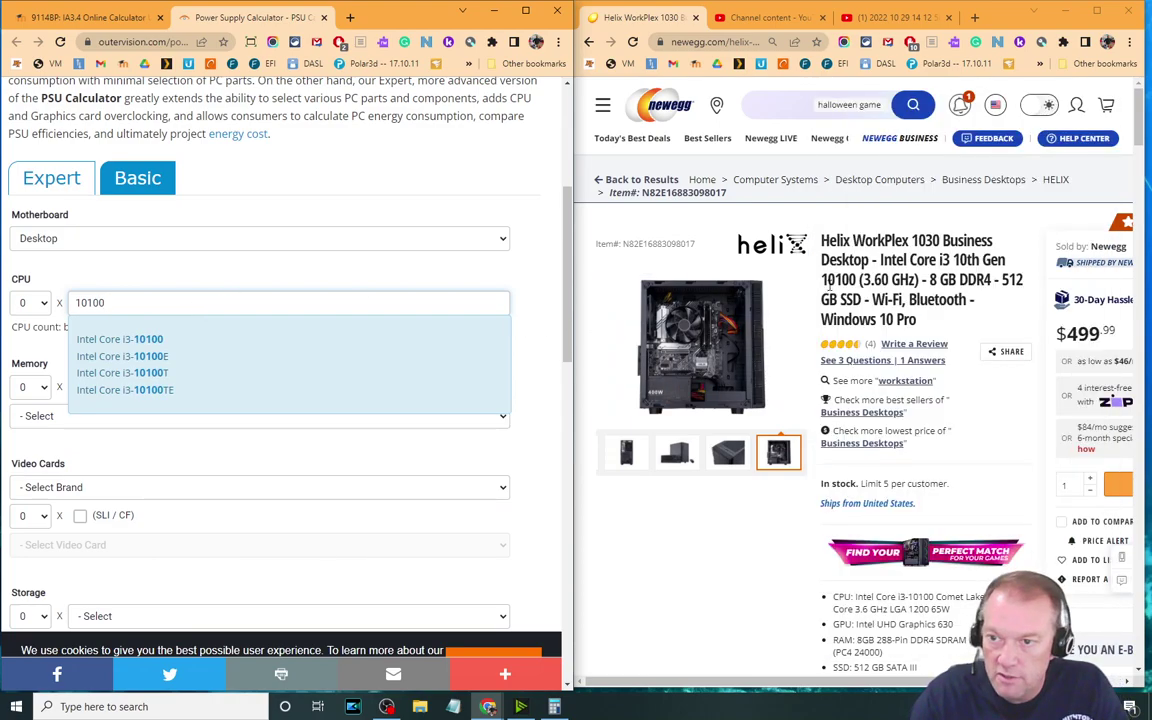
left_click(159, 345)
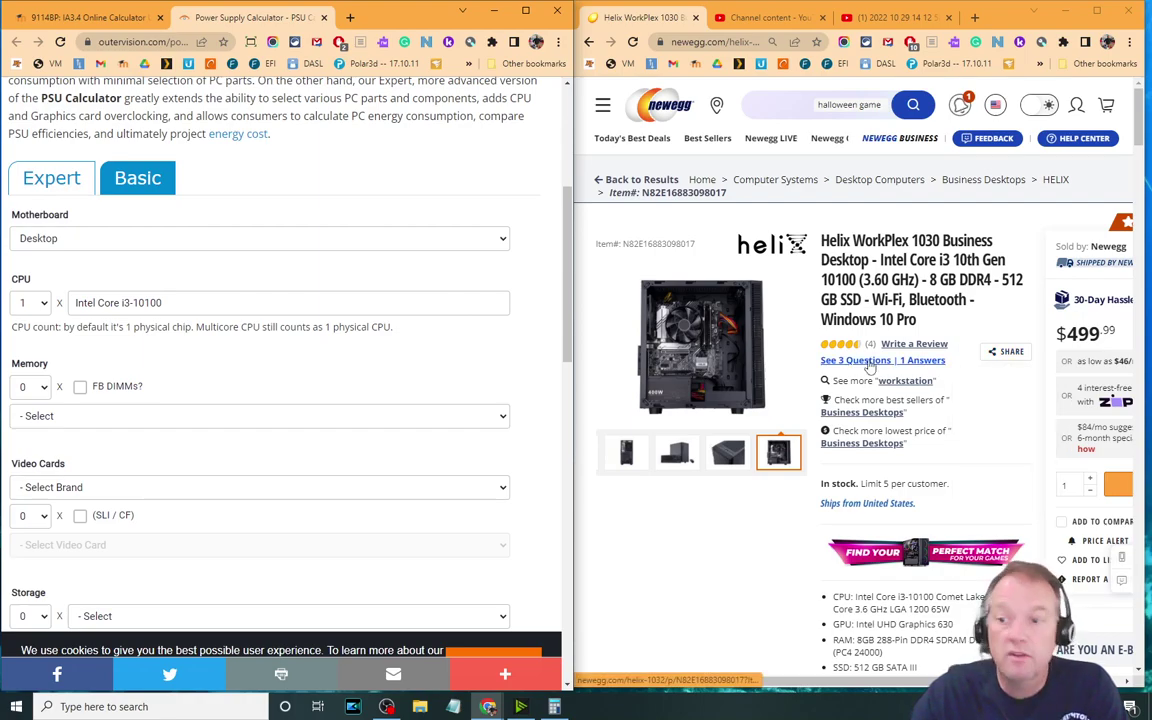
Scroll the Newegg listing to the memory specs and highlight DDR4
scroll(955, 428, "down", 10)
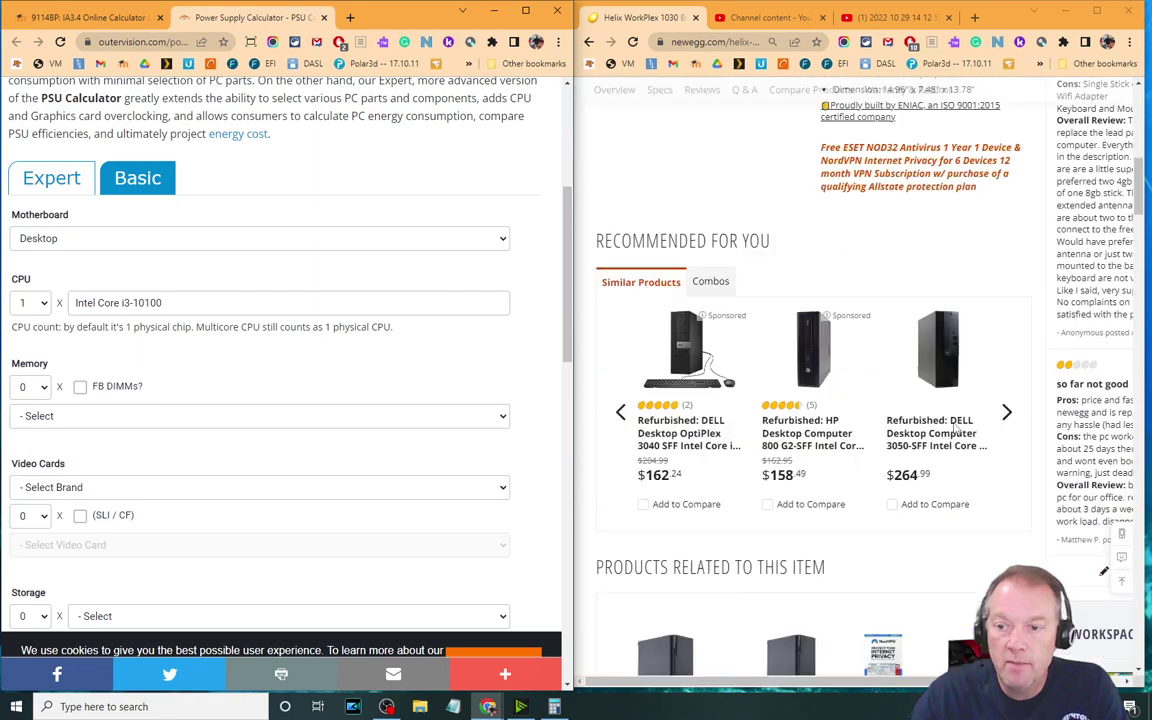
scroll(955, 428, "down", 8)
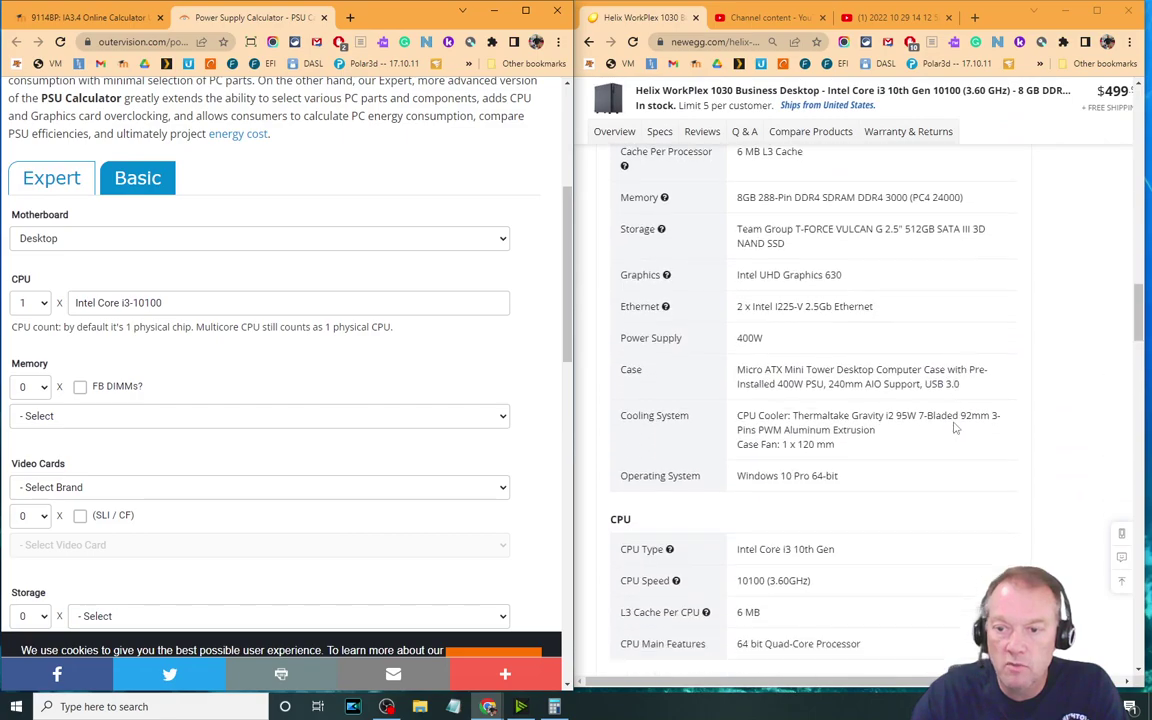
scroll(955, 428, "down", 4)
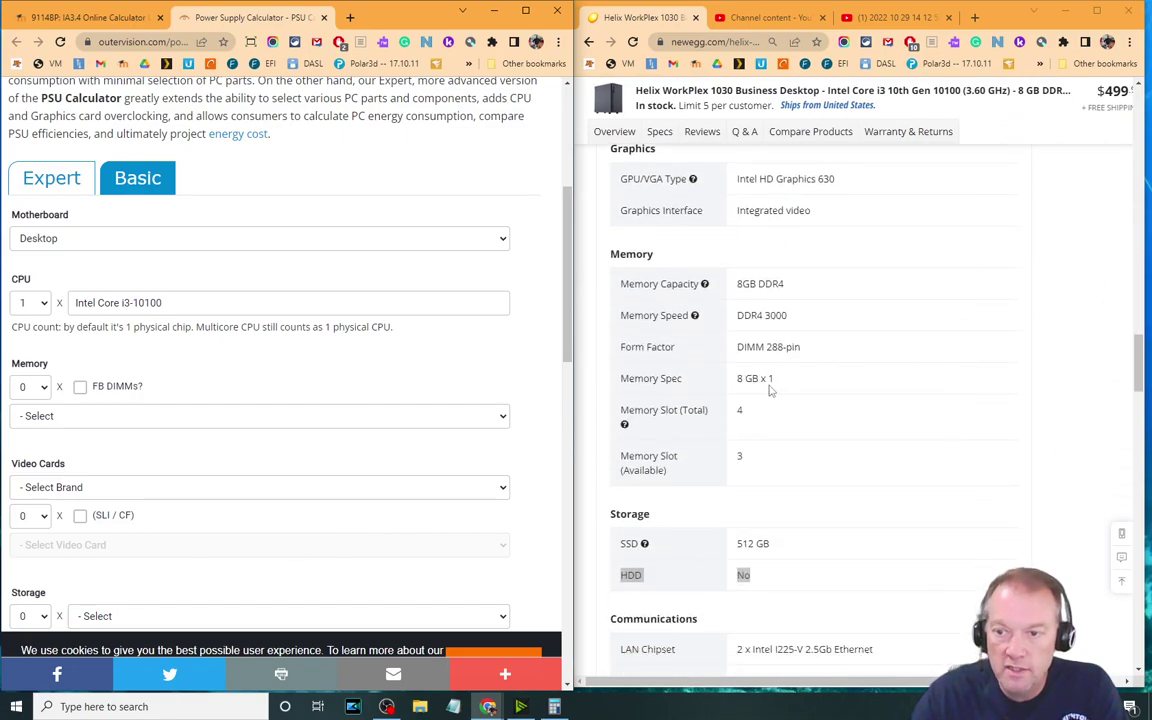
double_click(749, 315)
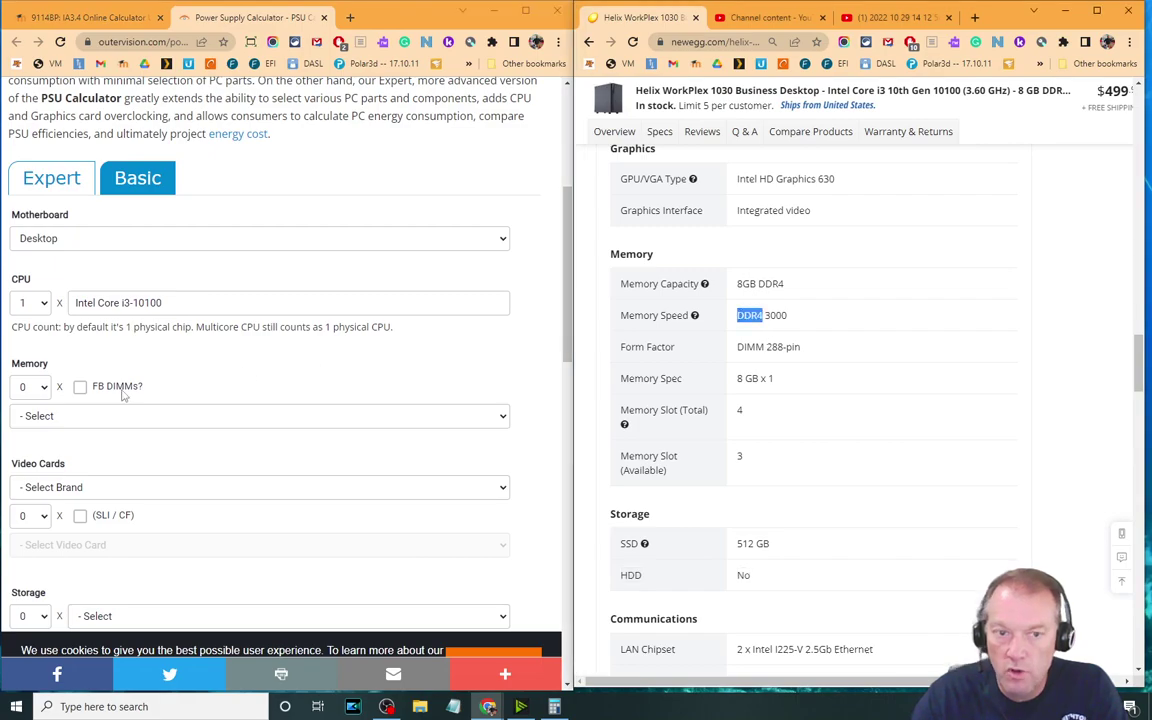
Set the memory entry to 1 × 8GB DDR4 Module
left_click(97, 420)
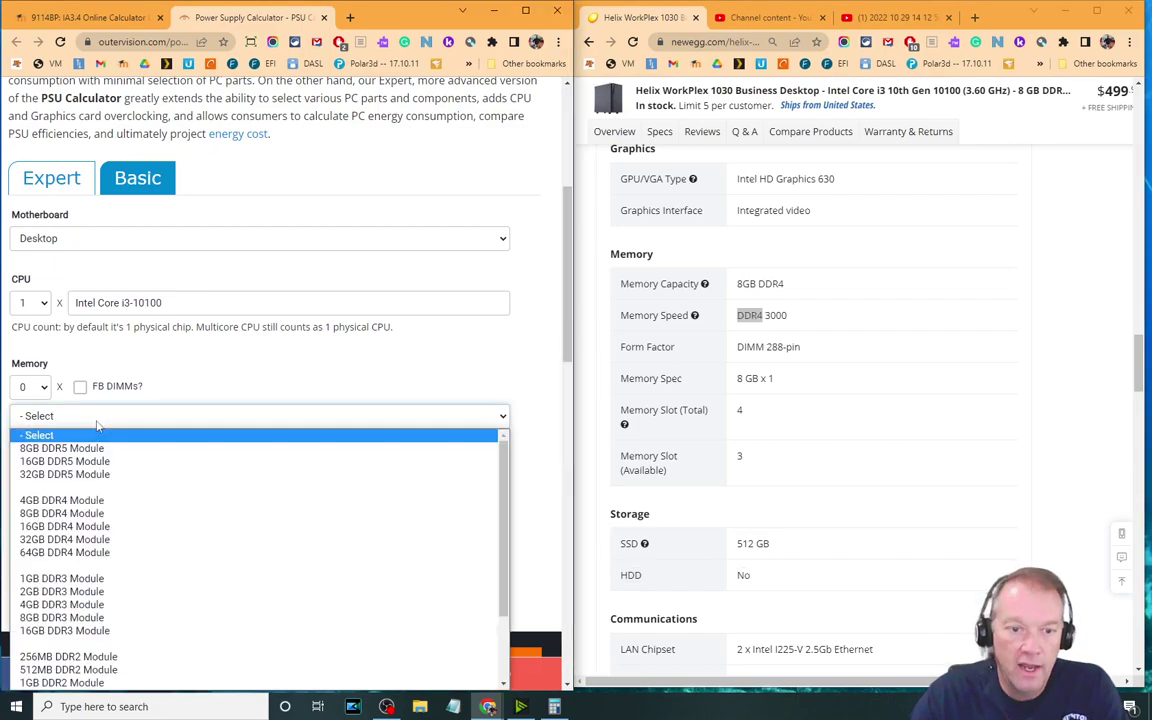
left_click(83, 513)
left_click(45, 388)
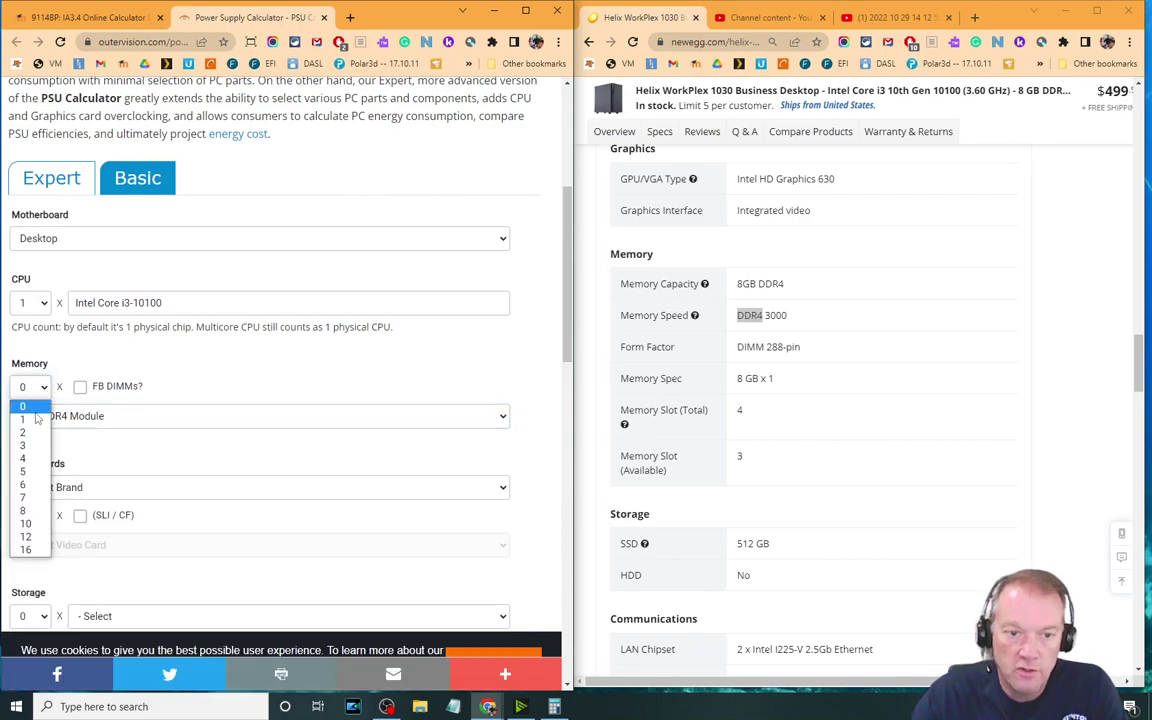
left_click(25, 419)
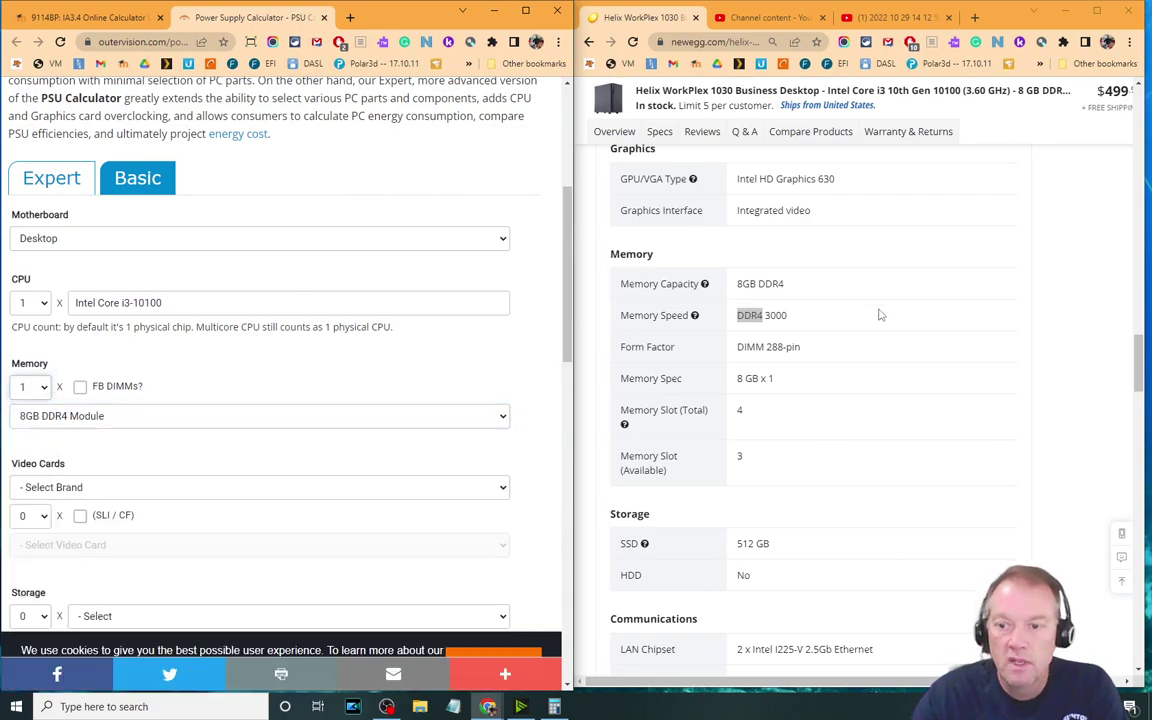
Compare the Newegg memory spec rows against the calculator's memory entry
scroll(877, 314, "down", 5)
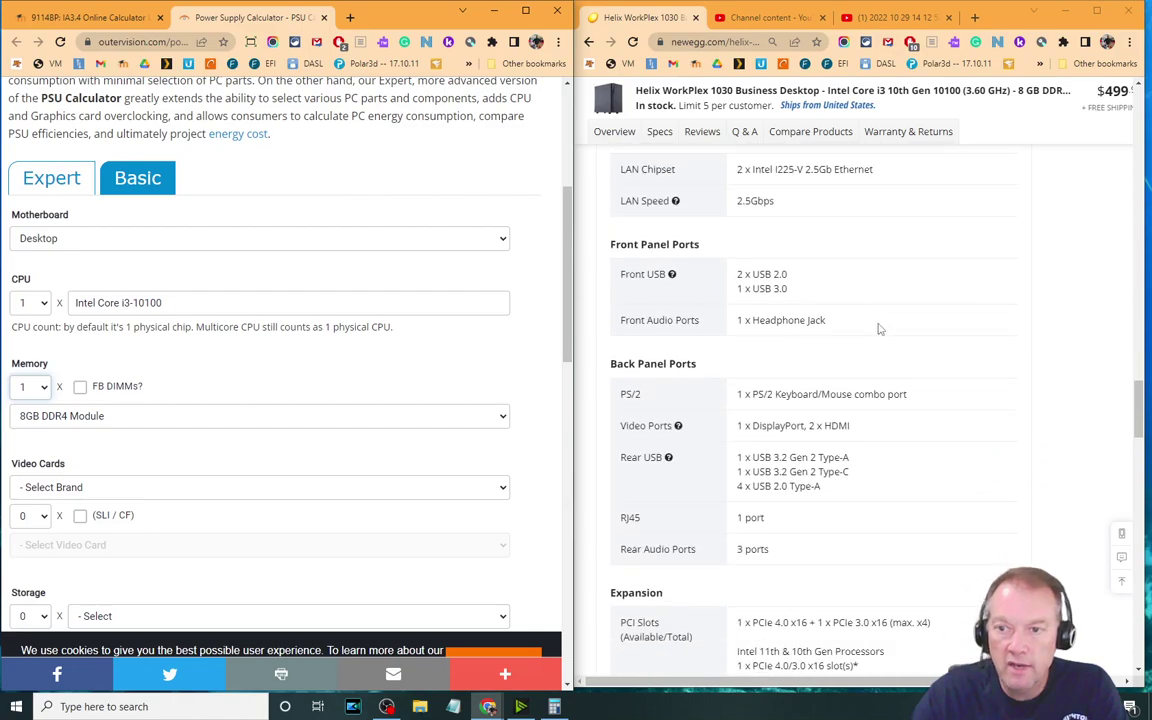
scroll(879, 329, "up", 5)
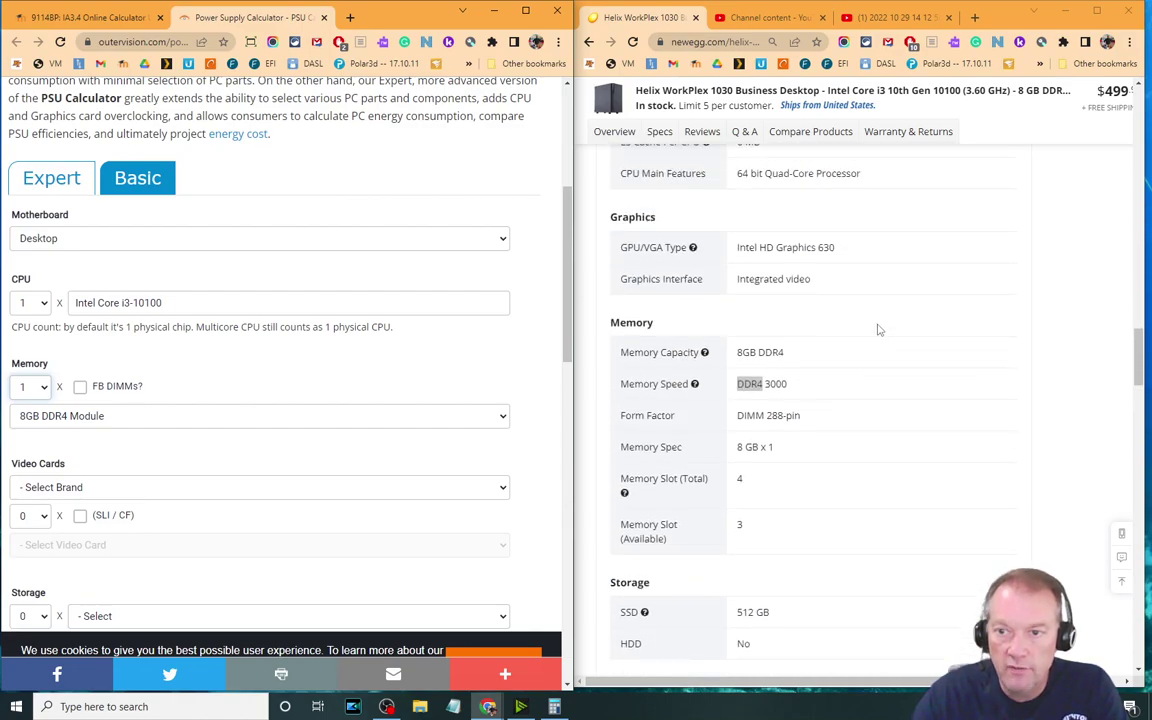
left_click_drag(620, 290, 848, 303)
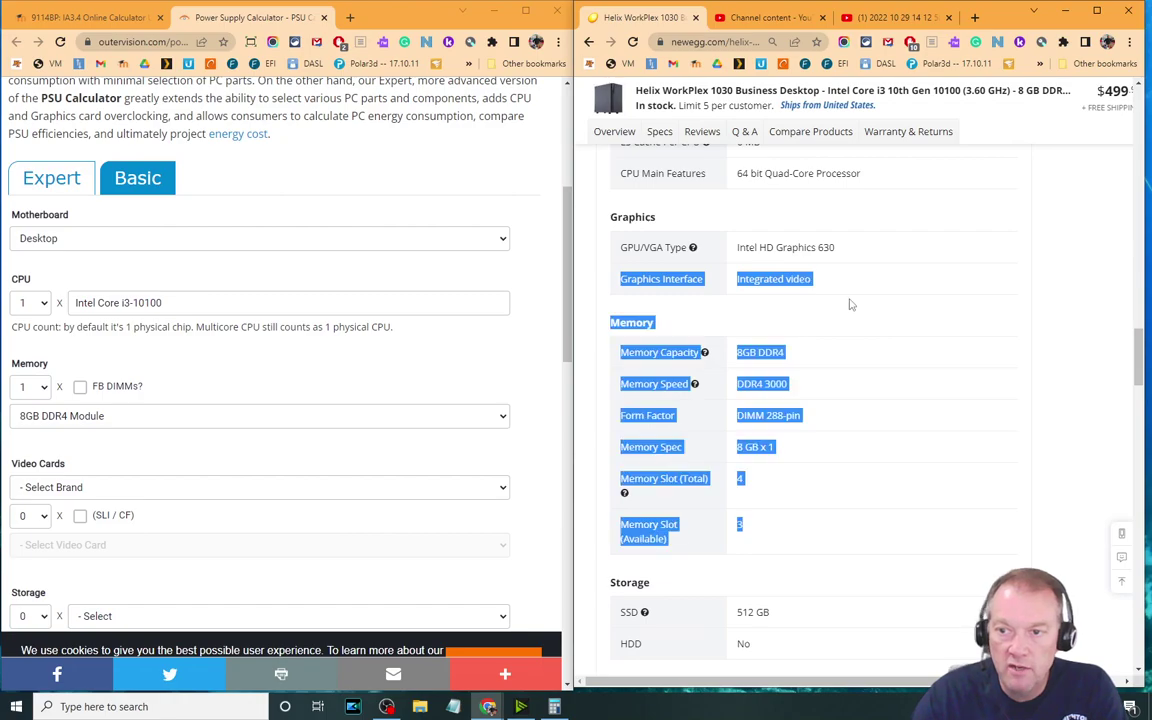
left_click(853, 283)
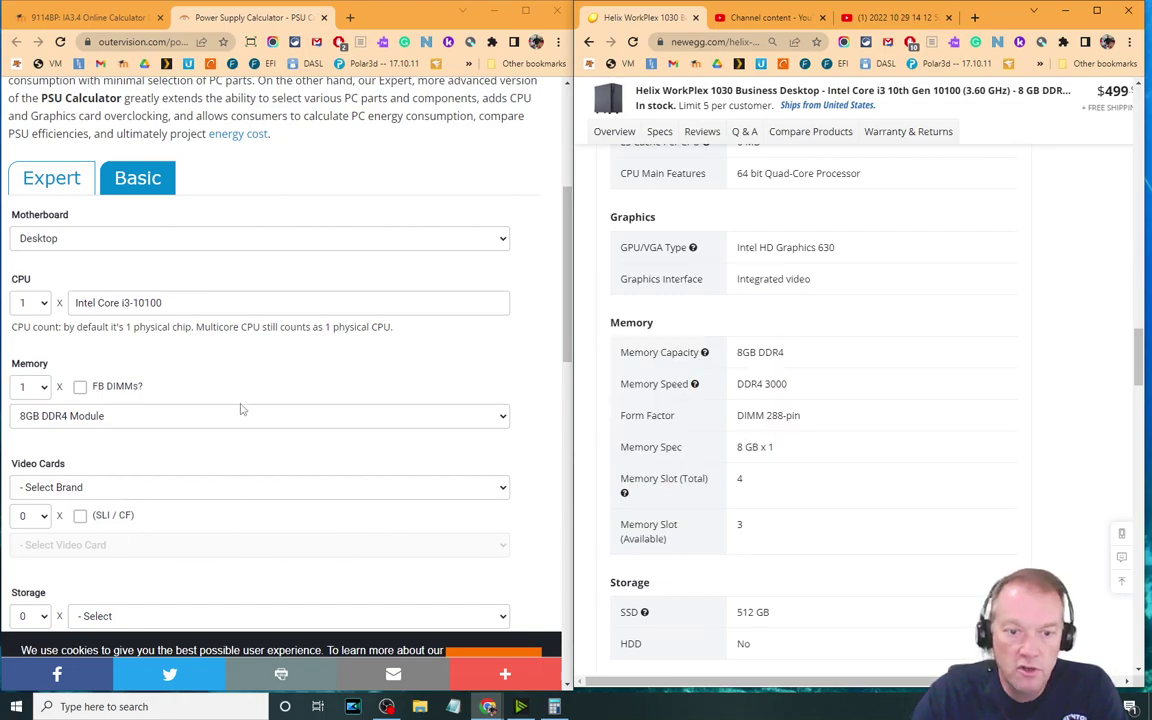
Set the first storage entry to 1 × SATA SSD
scroll(125, 426, "down", 5)
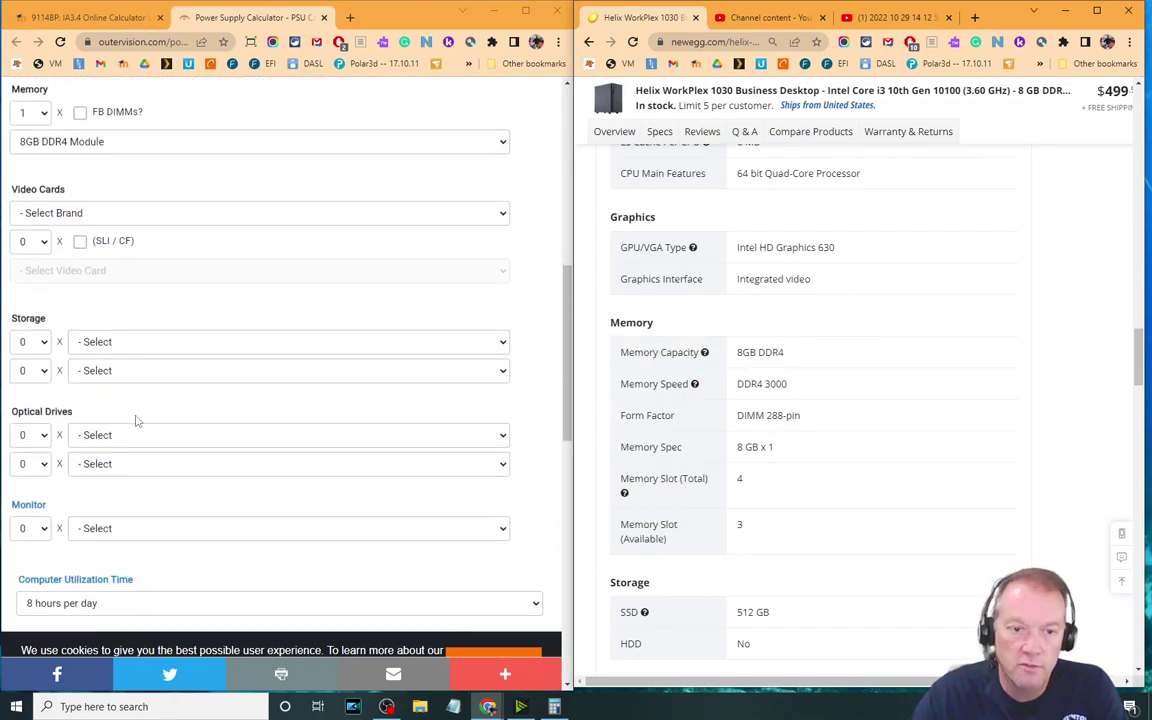
scroll(808, 408, "down", 2)
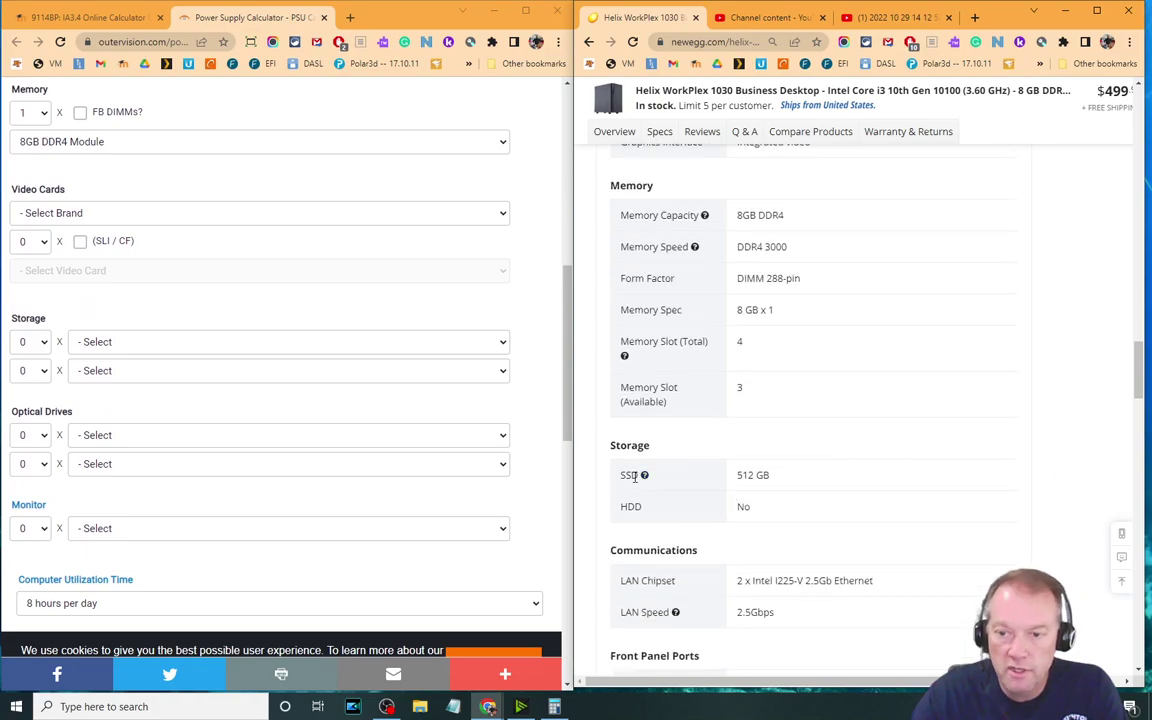
left_click(31, 341)
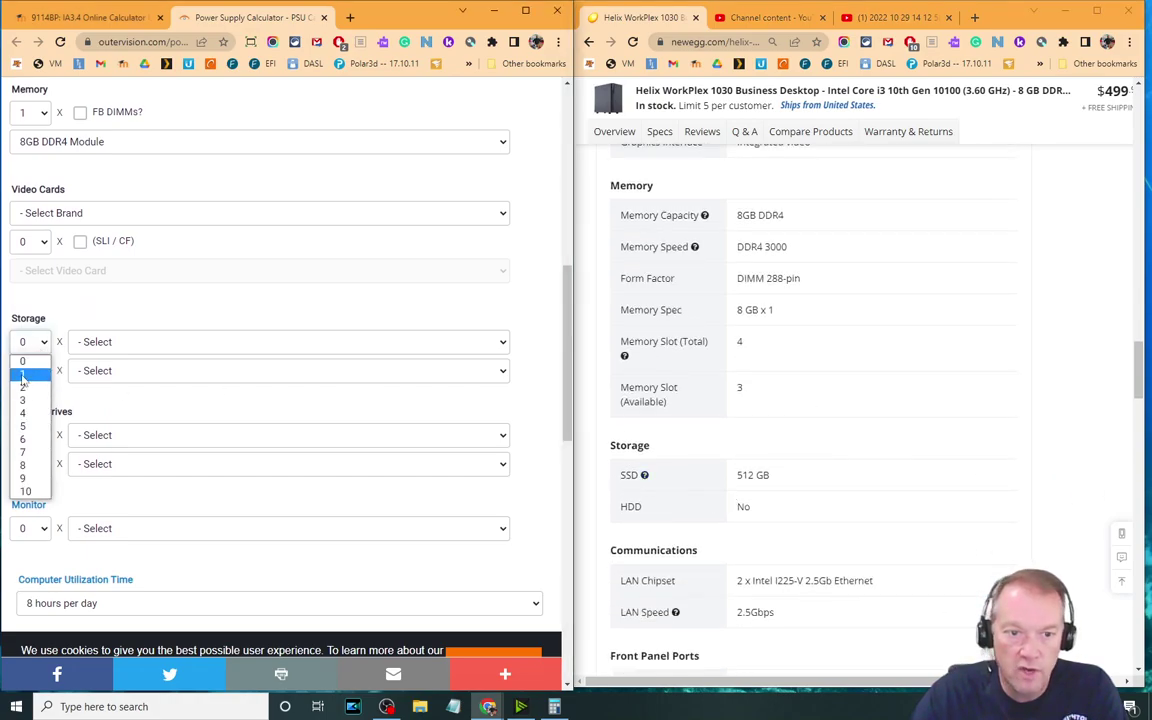
left_click(22, 375)
left_click(155, 342)
key("Down")
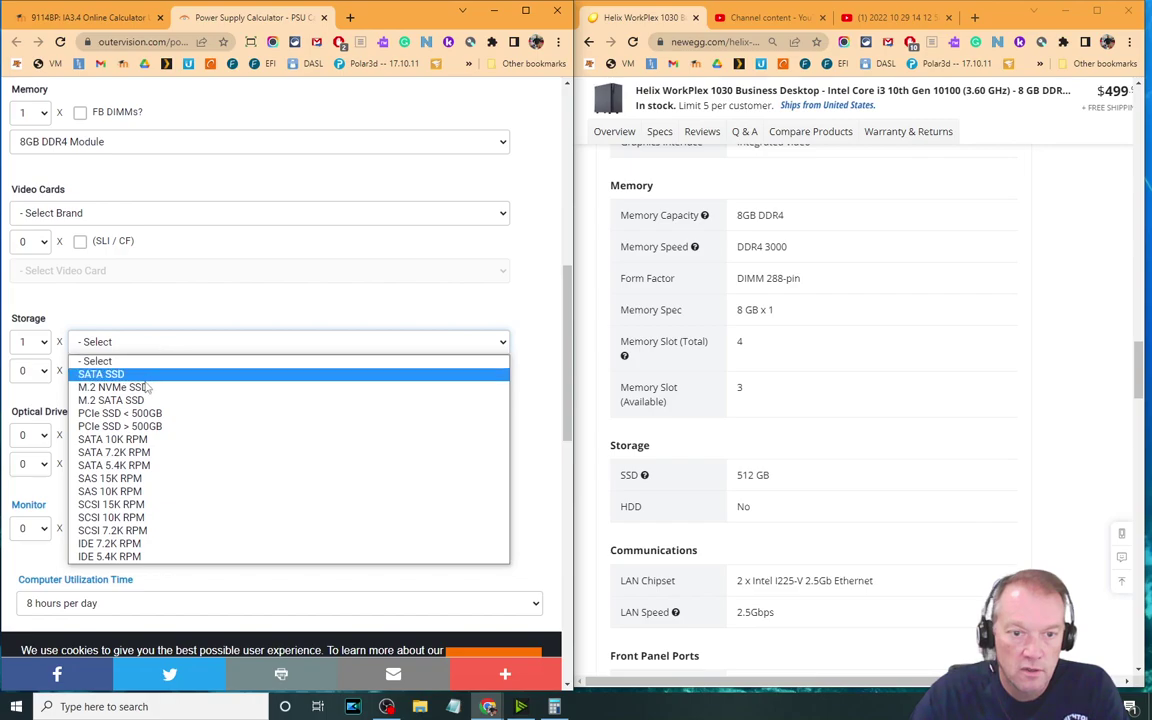
key("Return")
left_click(153, 342)
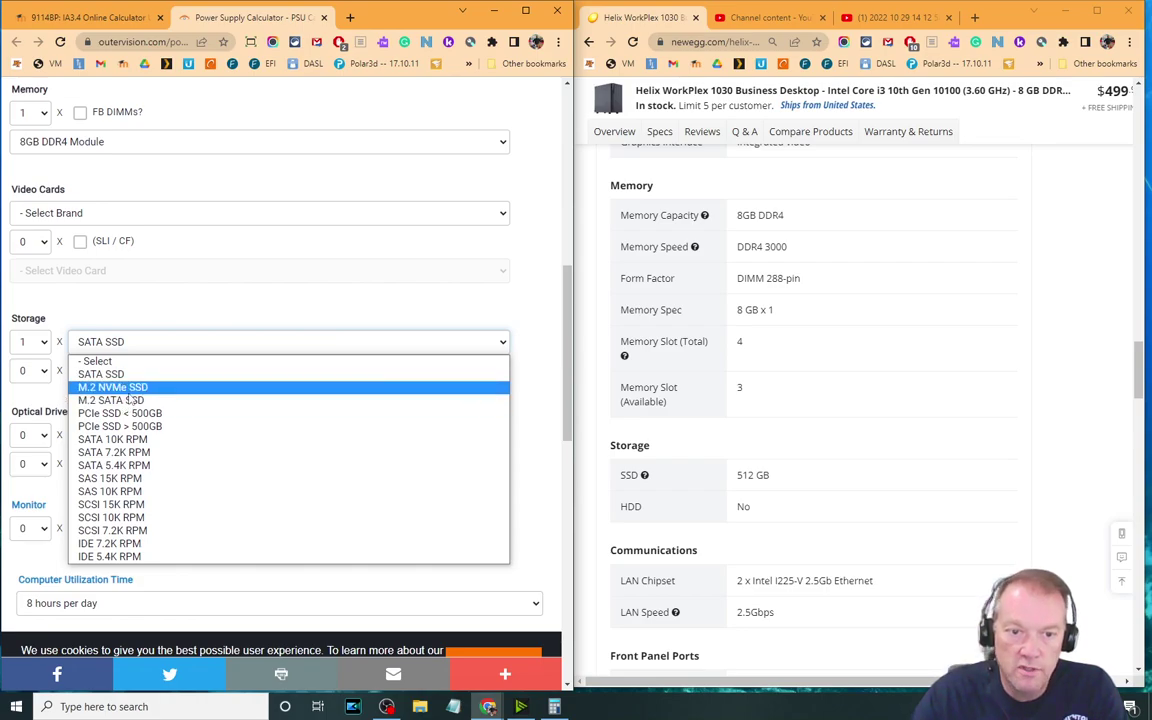
left_click(118, 375)
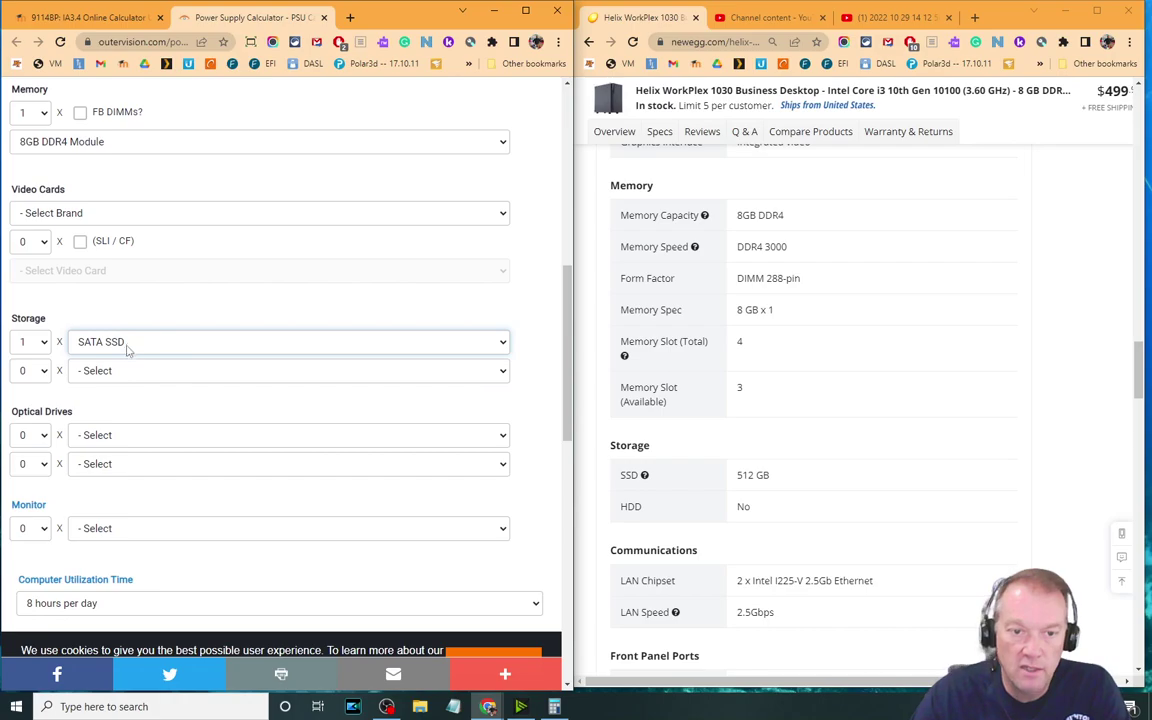
Try M.2 NVMe SSD, revert to SATA SSD, and keep utilization at 8 hours per day
left_click(126, 340)
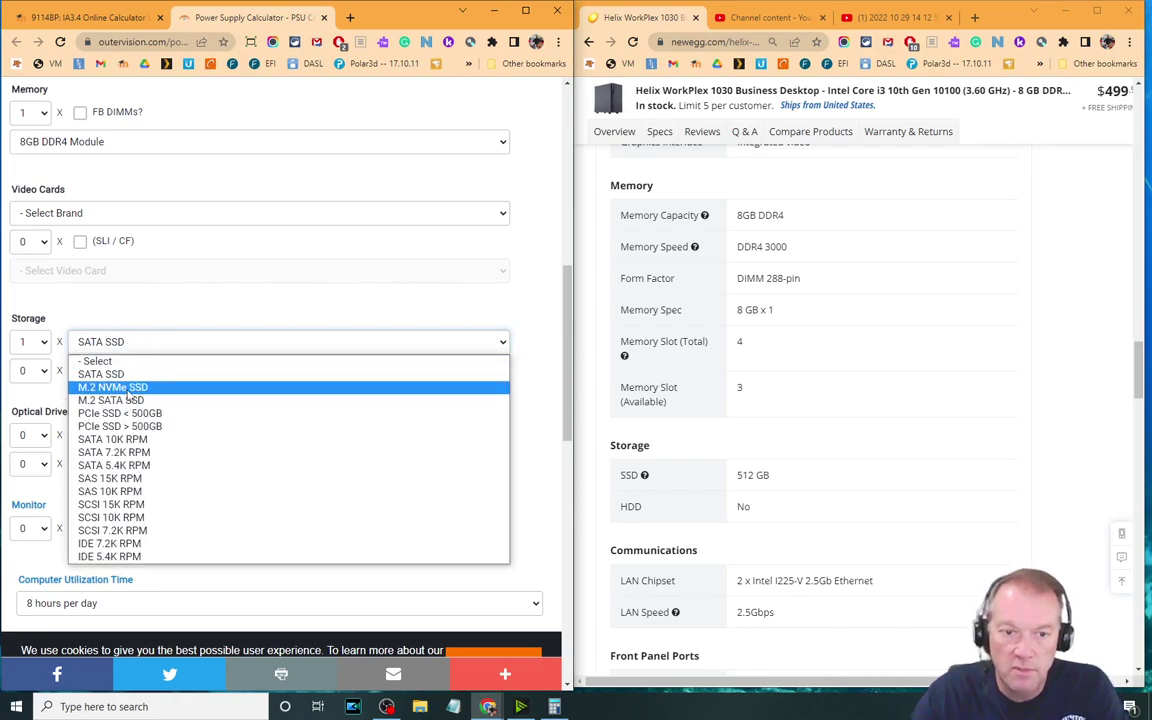
left_click(128, 390)
left_click(120, 345)
left_click(125, 375)
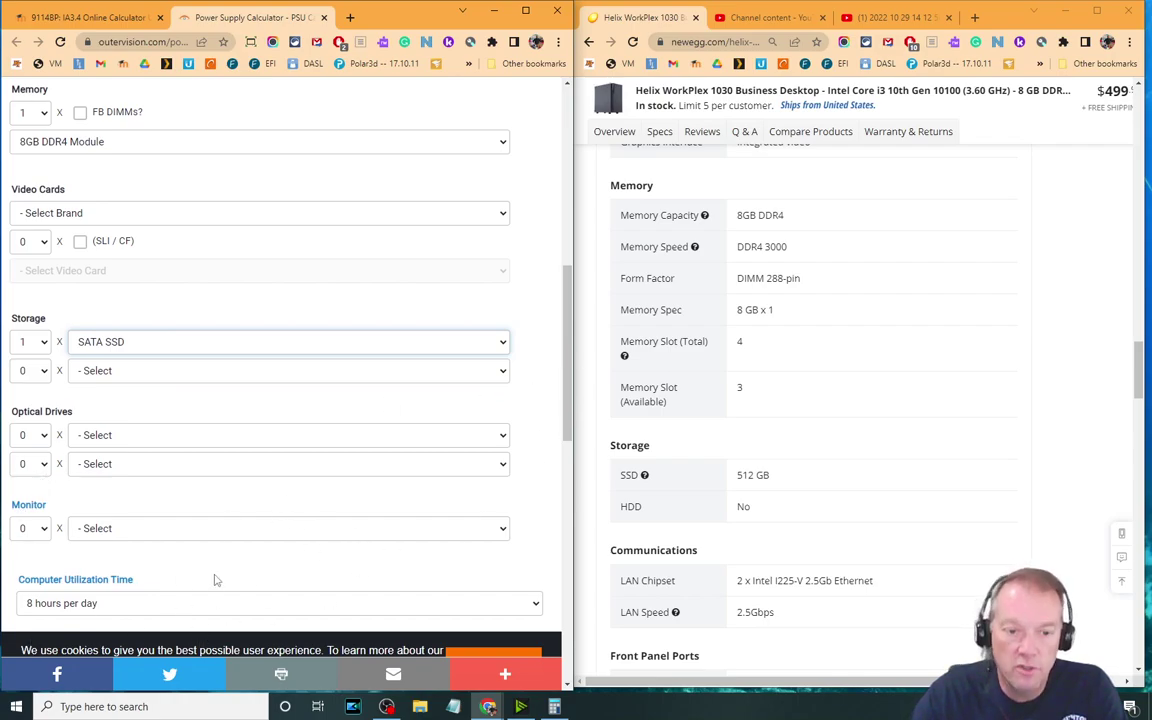
left_click(211, 610)
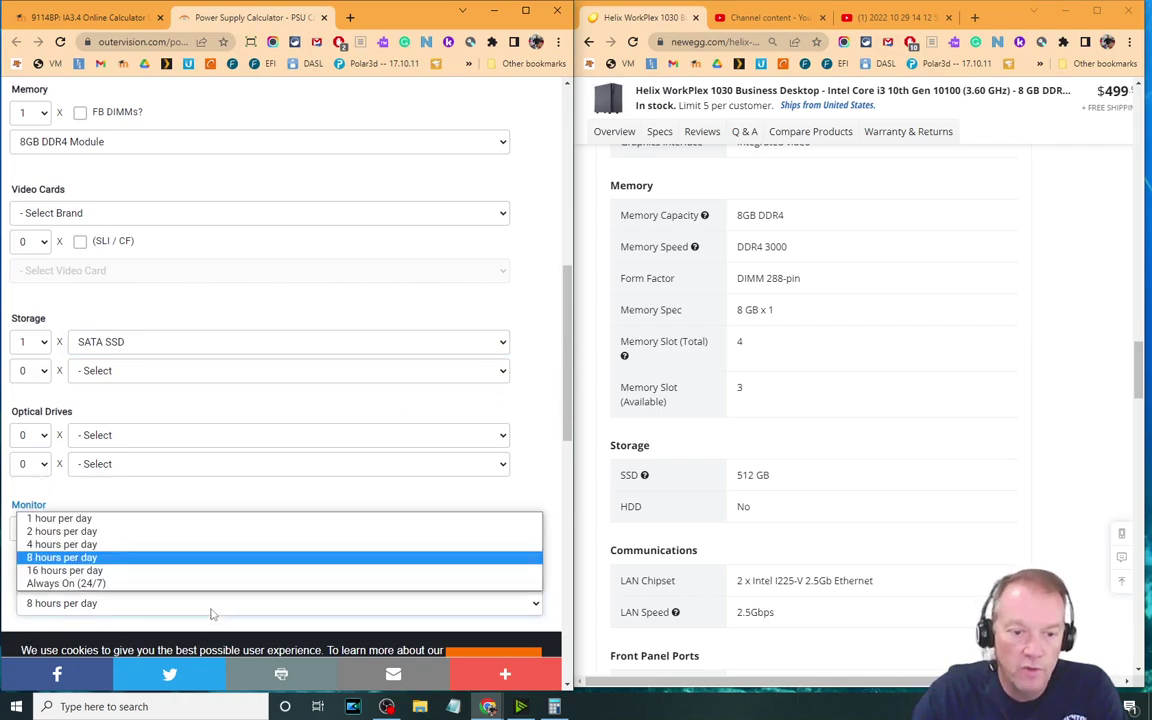
left_click(174, 562)
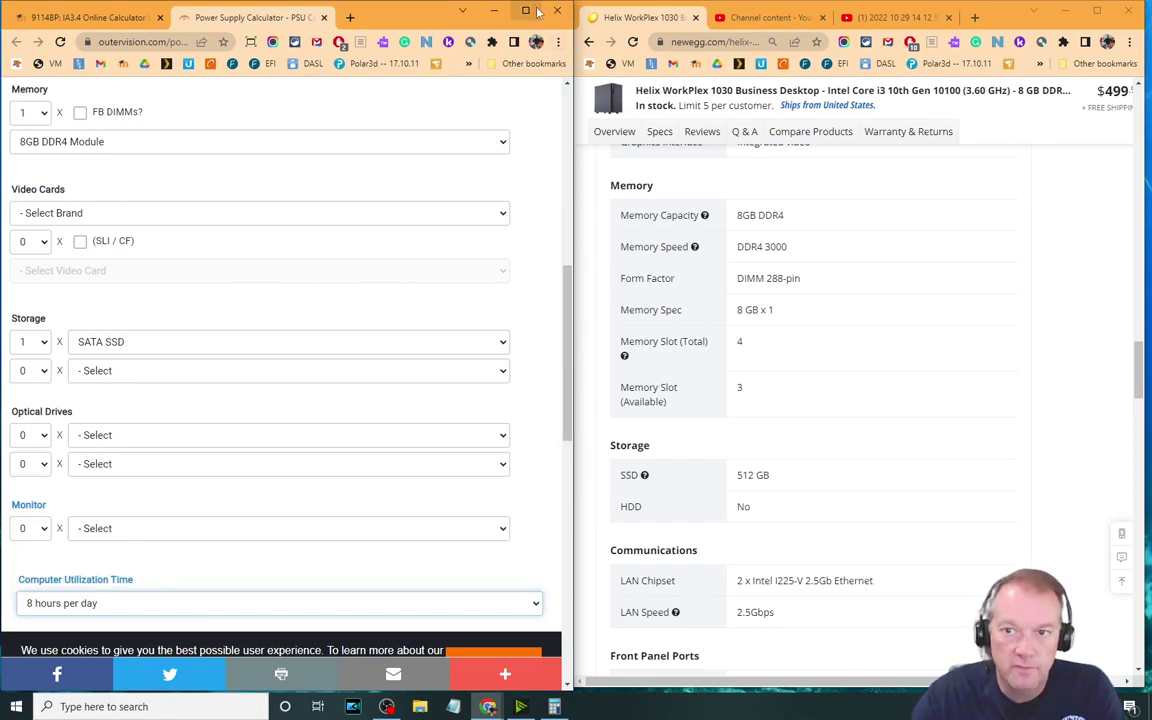
double_click(486, 10)
scroll(864, 313, "up", 10)
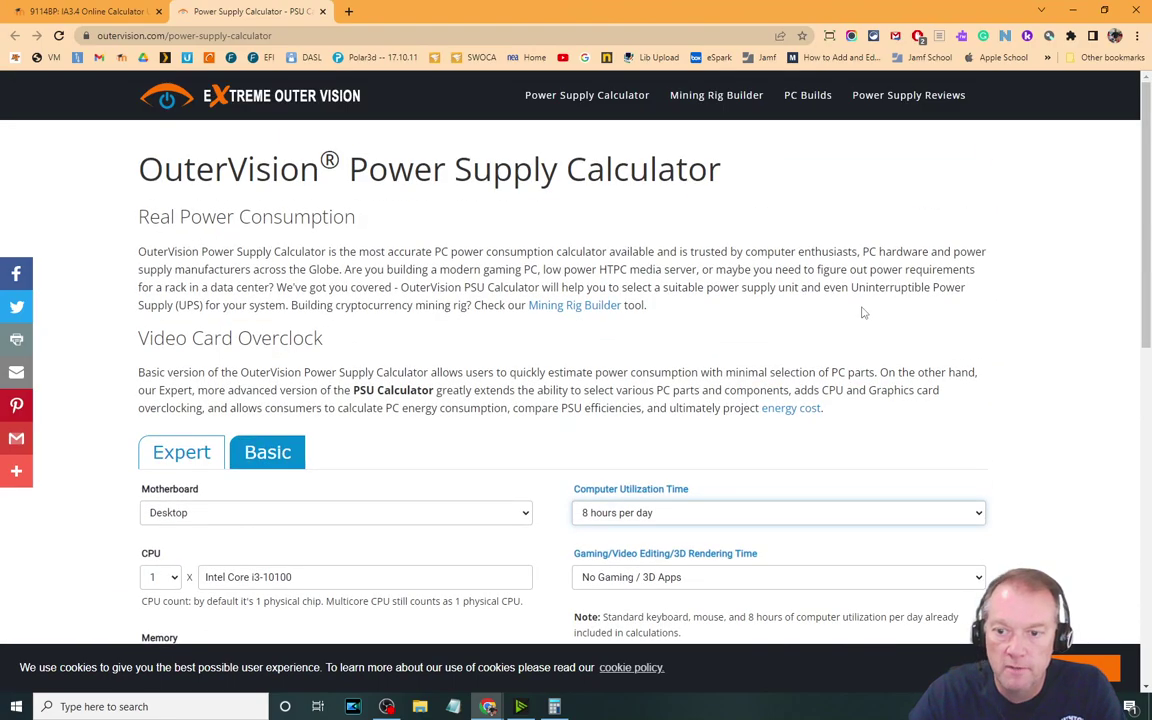
scroll(864, 313, "down", 5)
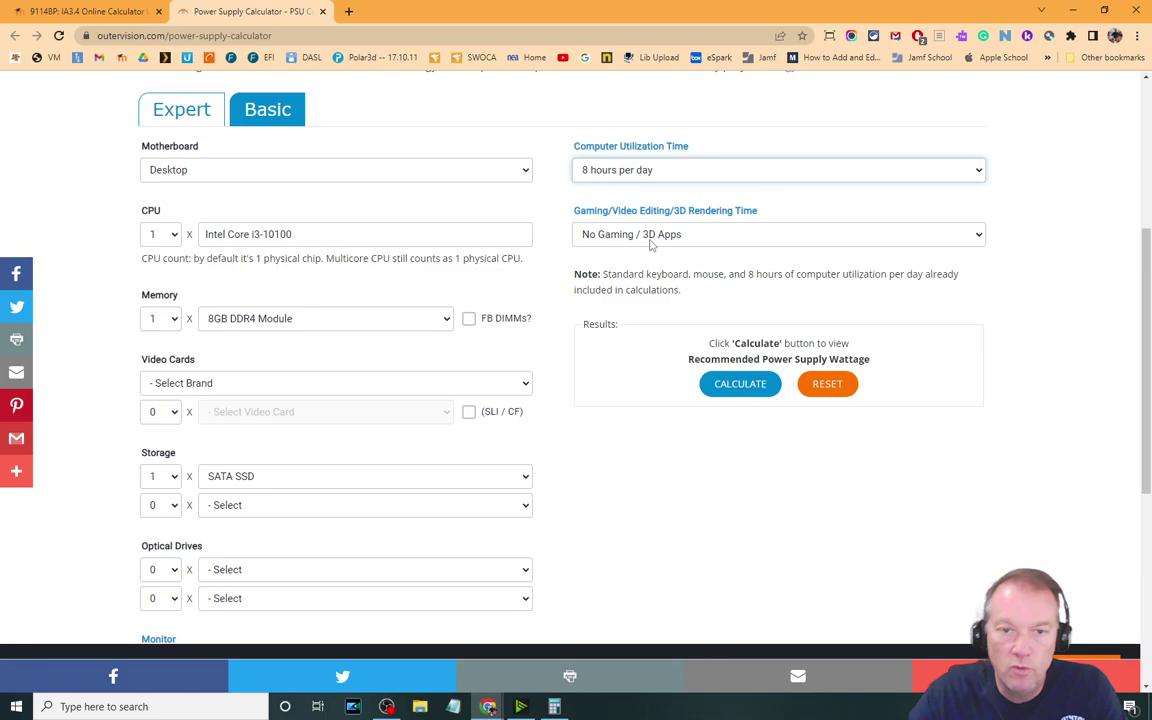
scroll(484, 430, "down", 4)
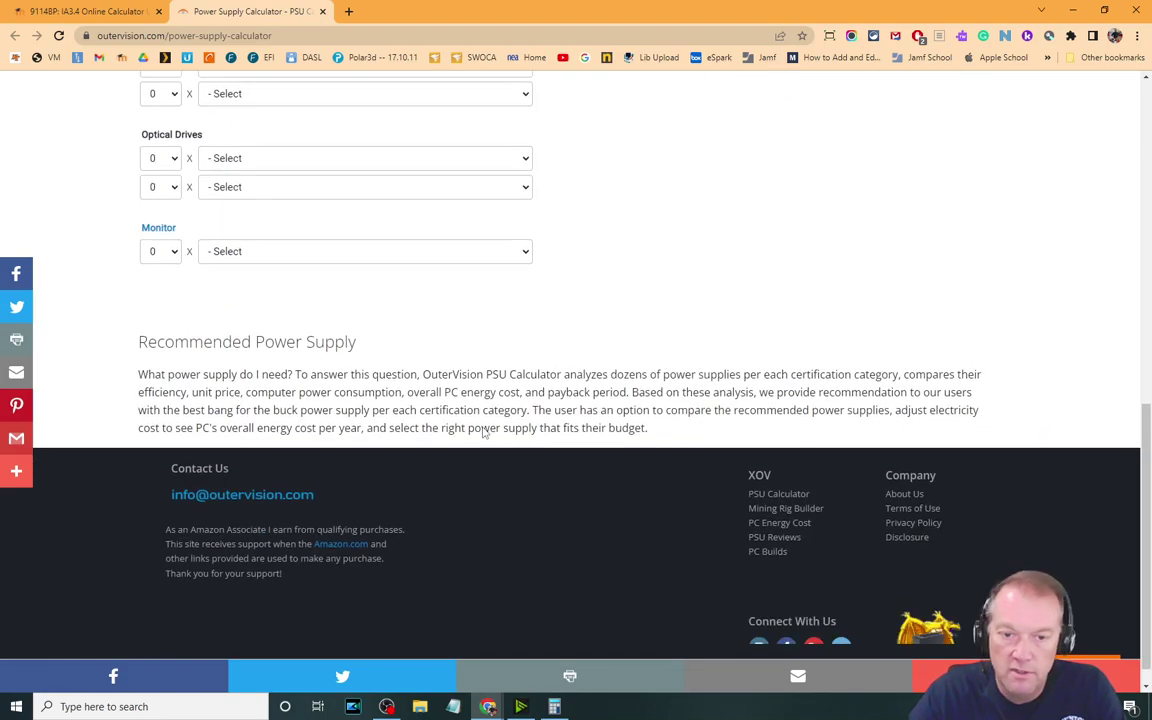
scroll(484, 430, "up", 5)
scroll(484, 432, "down", 1)
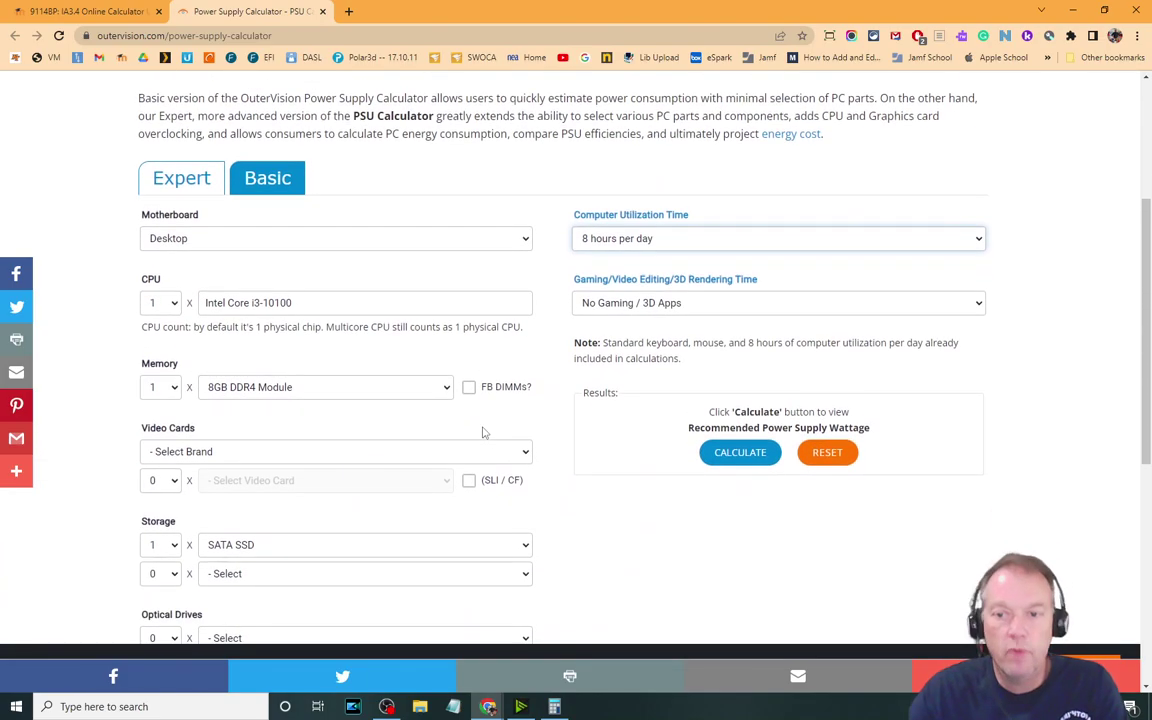
left_click(617, 240)
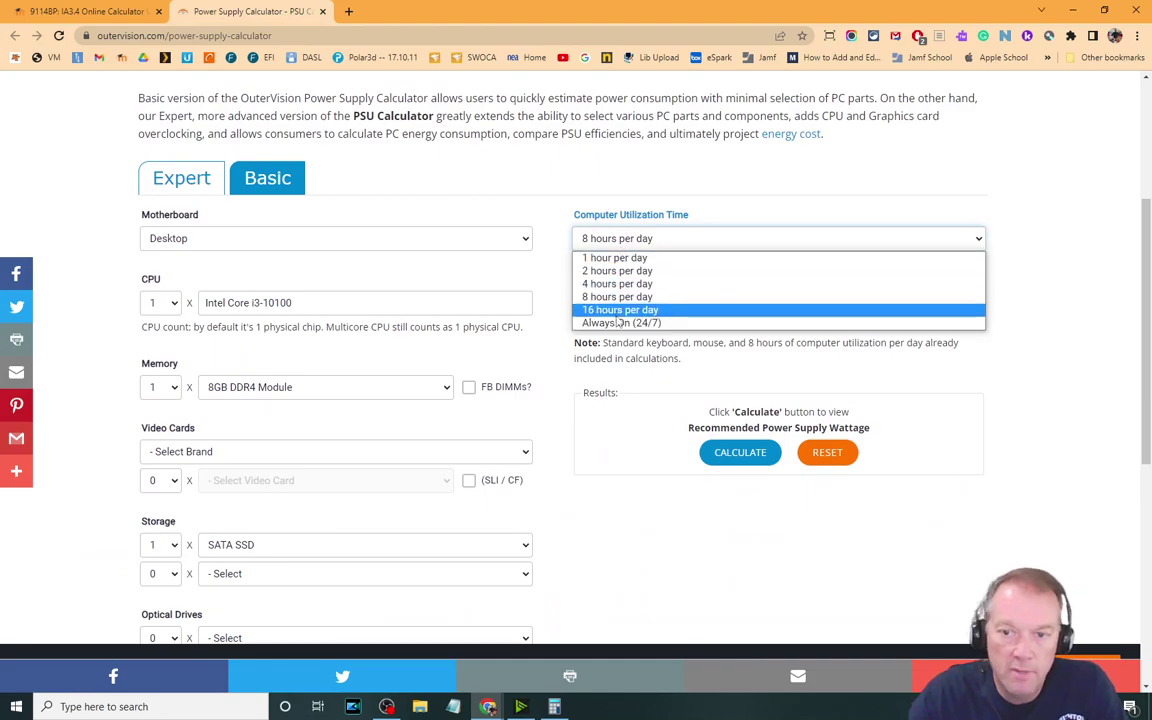
left_click(619, 322)
left_click(611, 302)
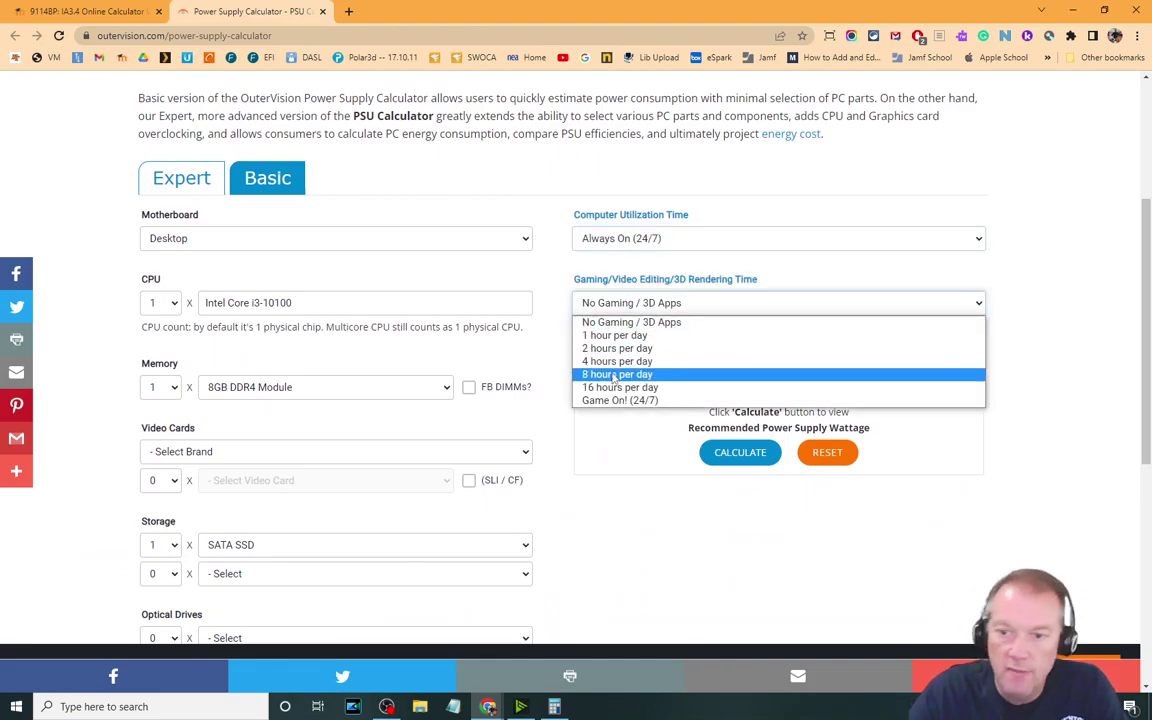
left_click(617, 411)
left_click(619, 302)
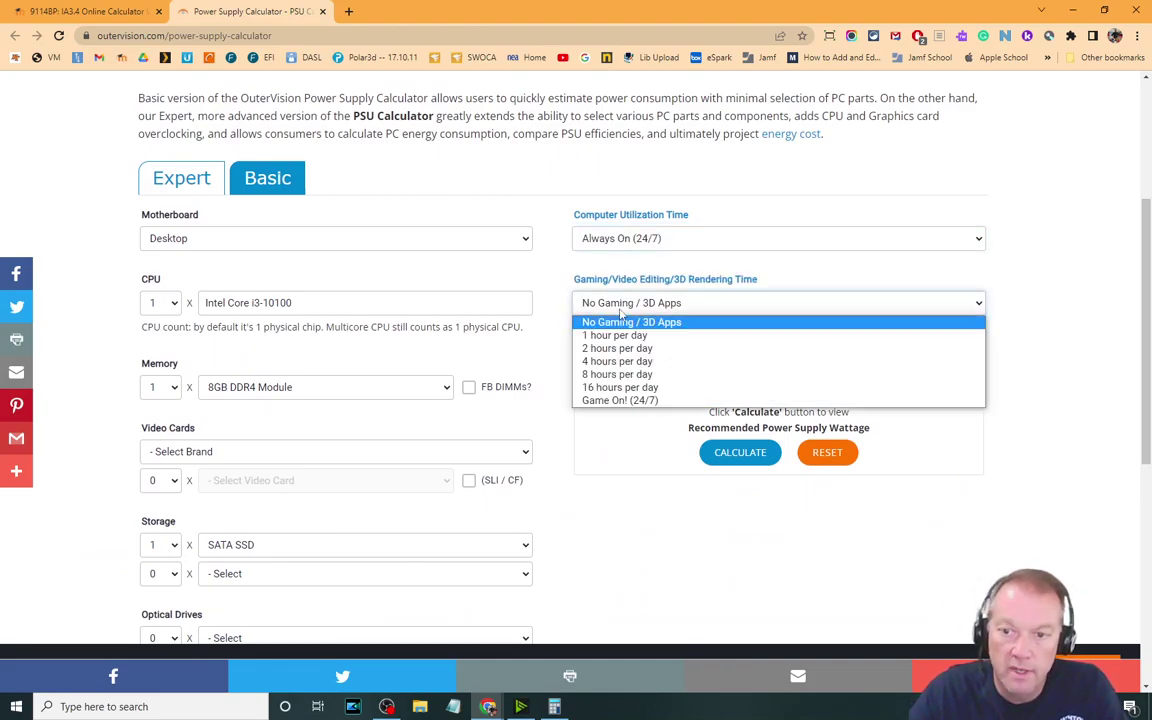
left_click(620, 321)
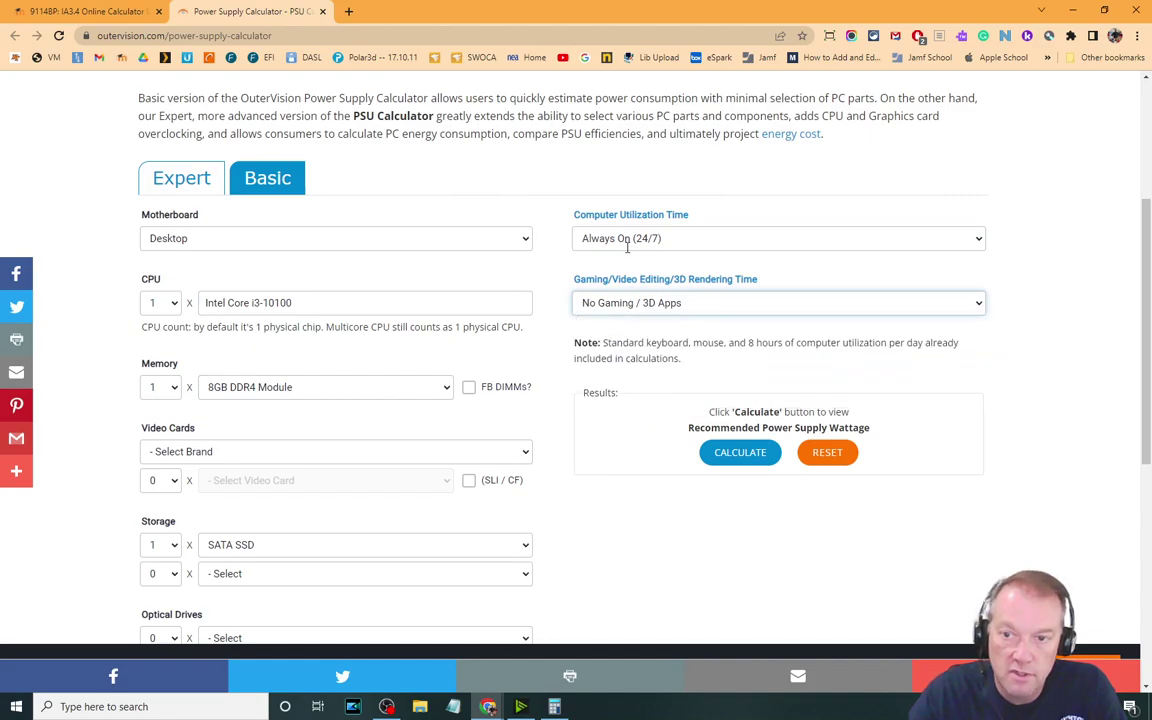
left_click(627, 244)
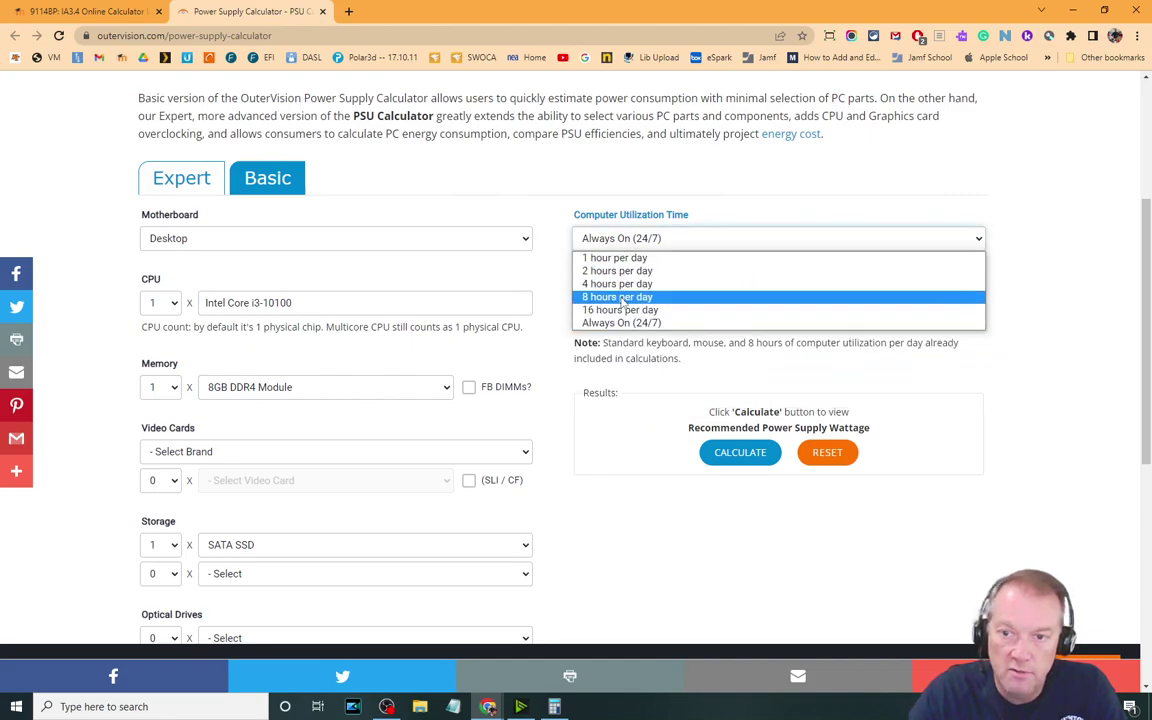
left_click(622, 299)
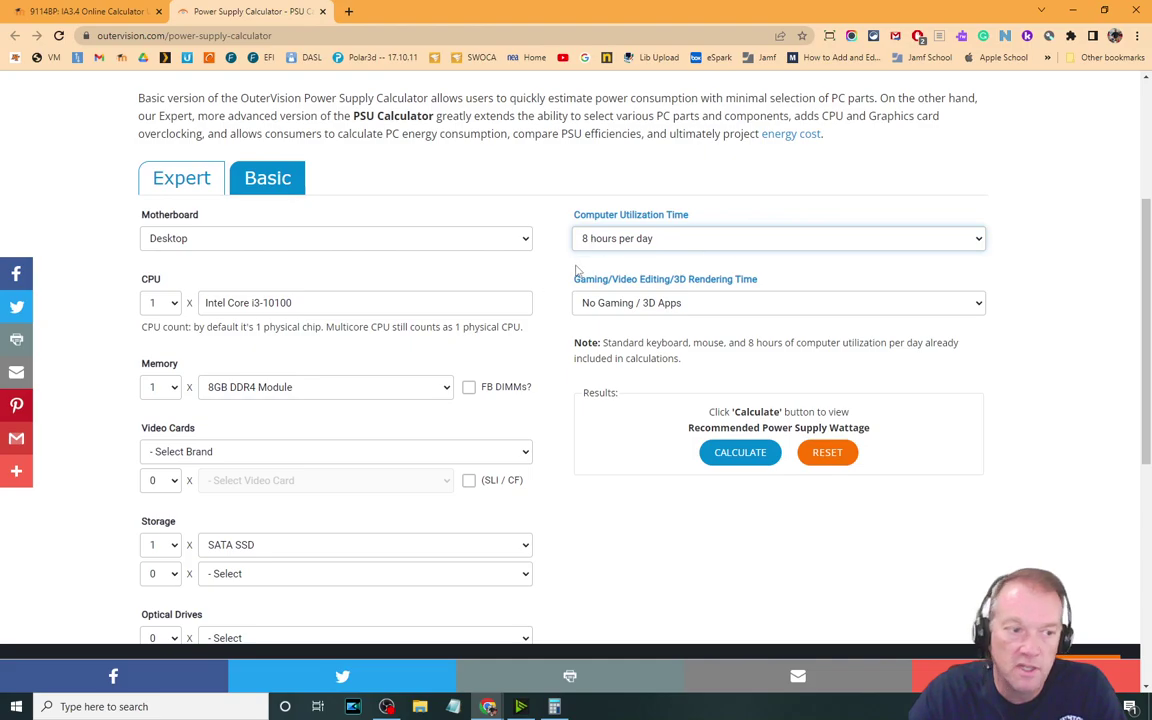
Calculate the build, showing 128 W load and 178 W recommended wattage, and highlight the i3-10100 entry
left_click(763, 455)
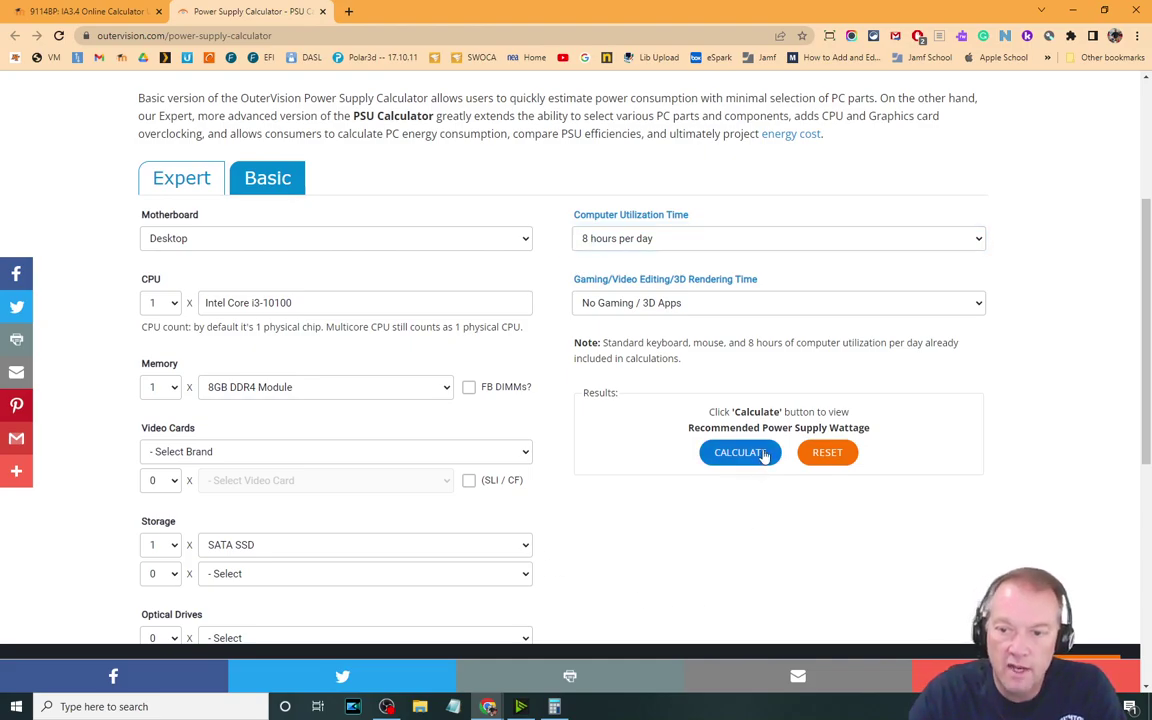
left_click_drag(655, 444, 714, 456)
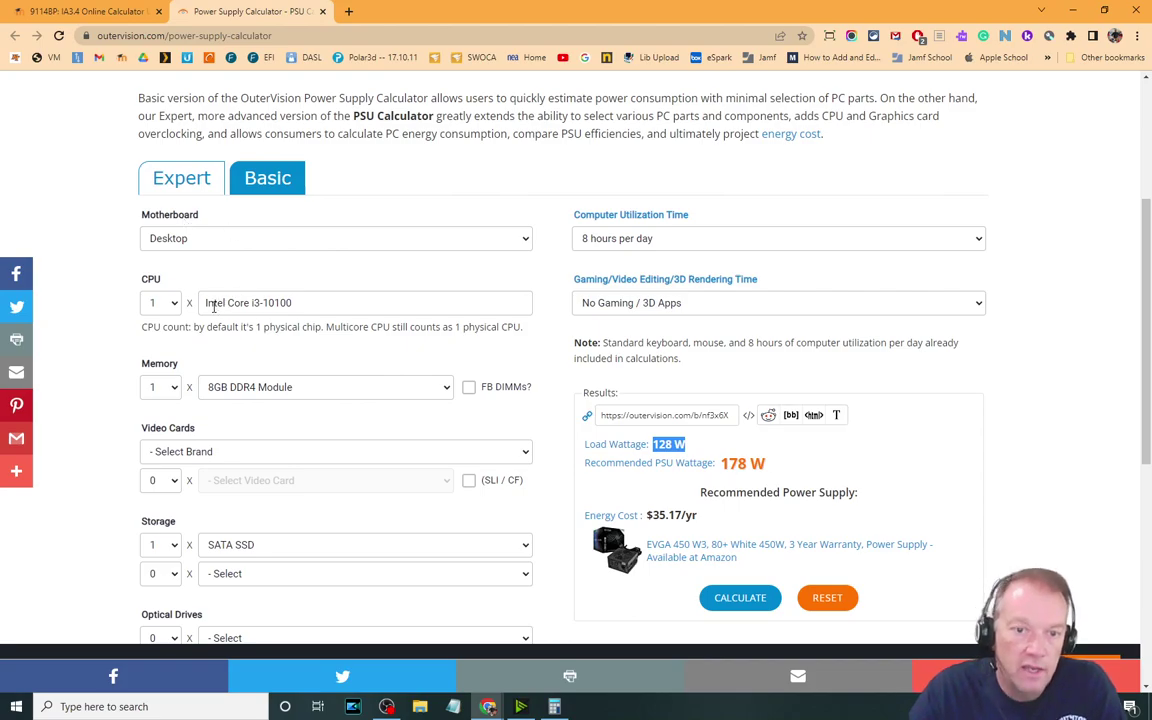
left_click_drag(203, 303, 383, 295)
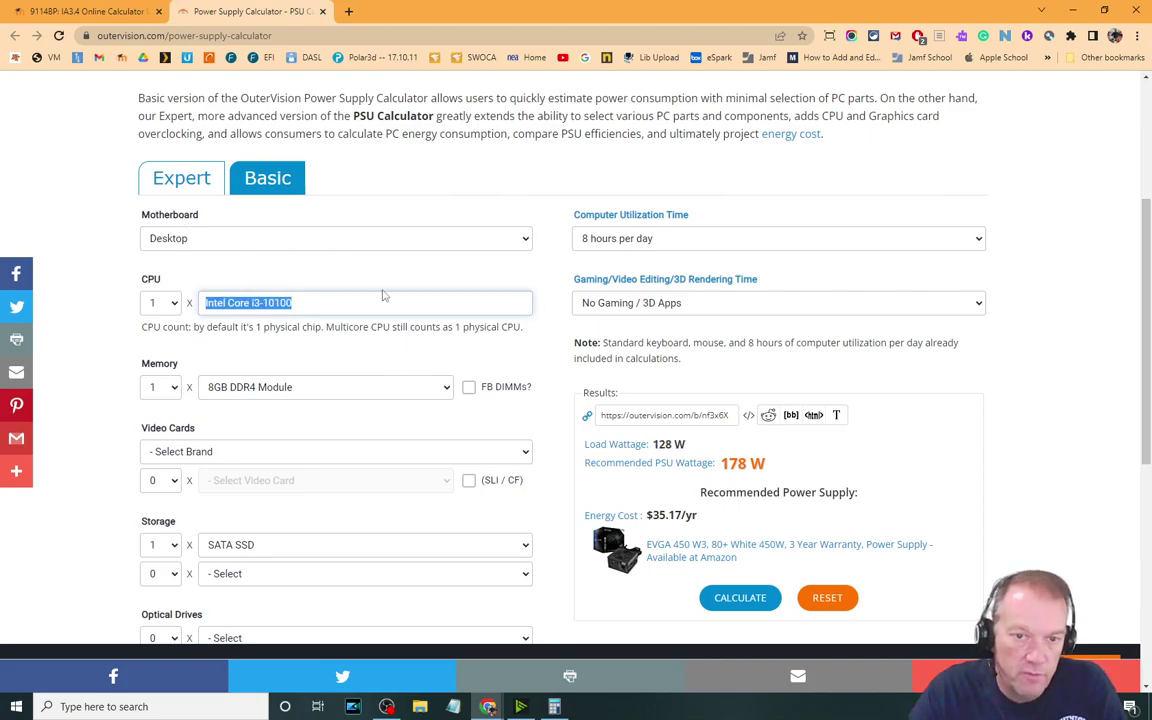
scroll(350, 446, "down", 2)
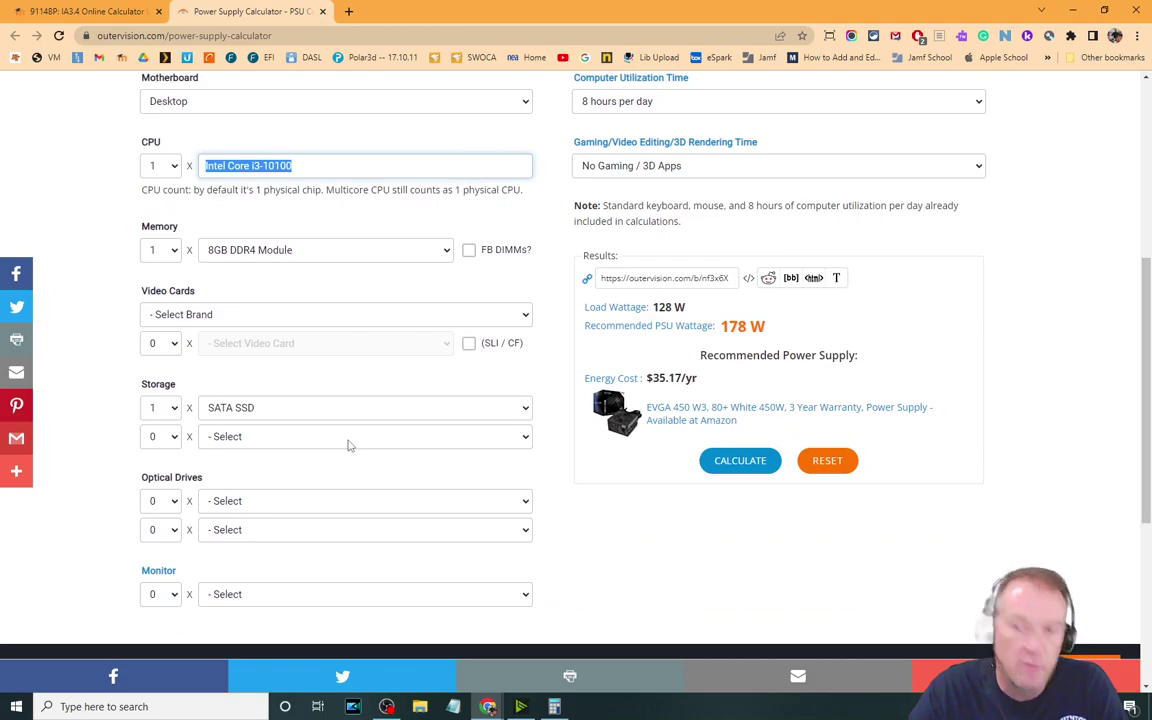
scroll(350, 446, "up", 2)
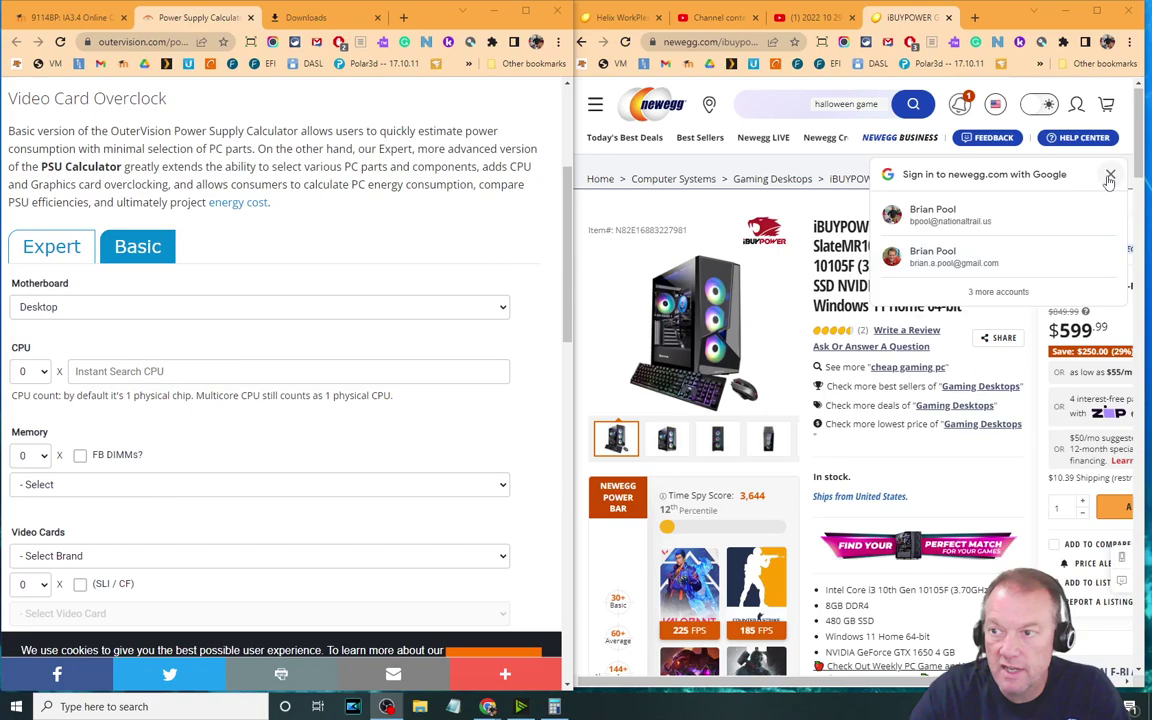
Dismiss the Google sign-in popup and search the CPU field for 10105
left_click(1110, 176)
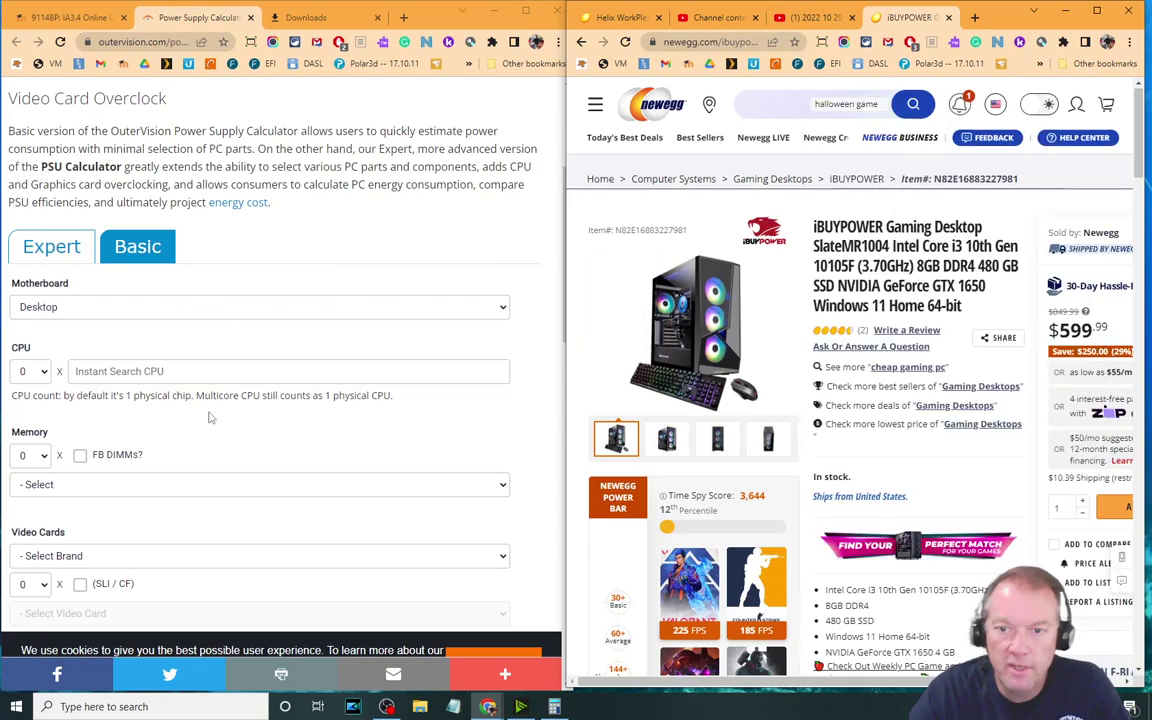
mouse_move(770, 328)
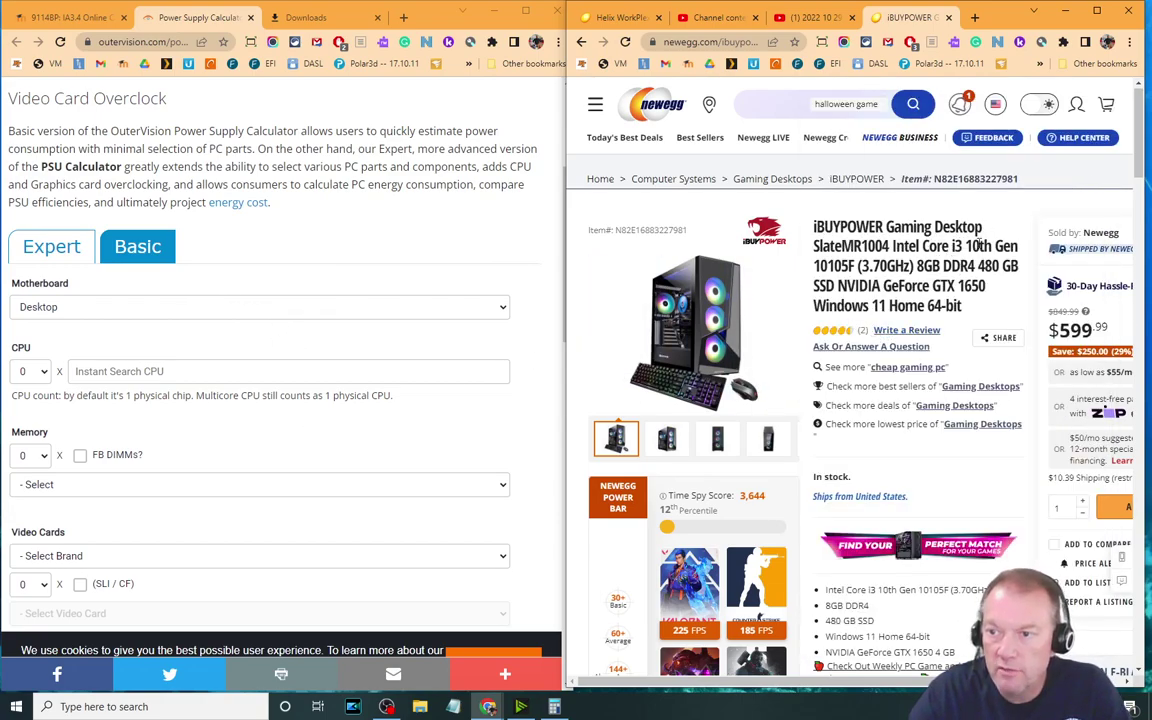
double_click(820, 265)
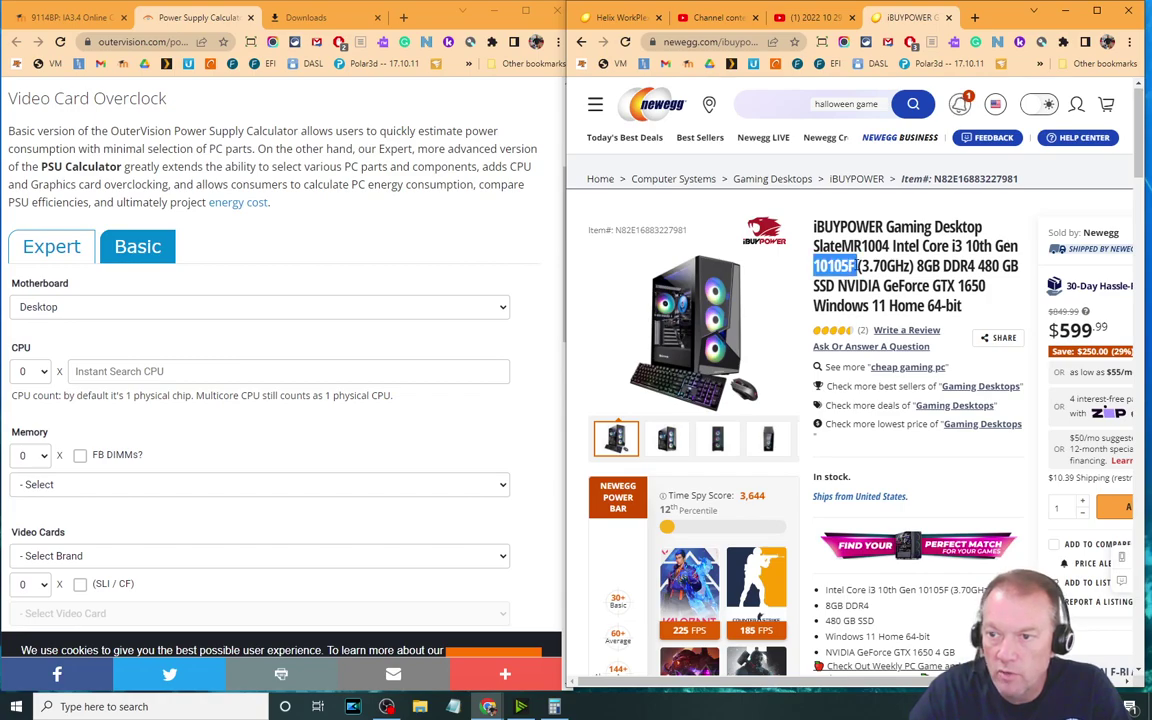
left_click(145, 373)
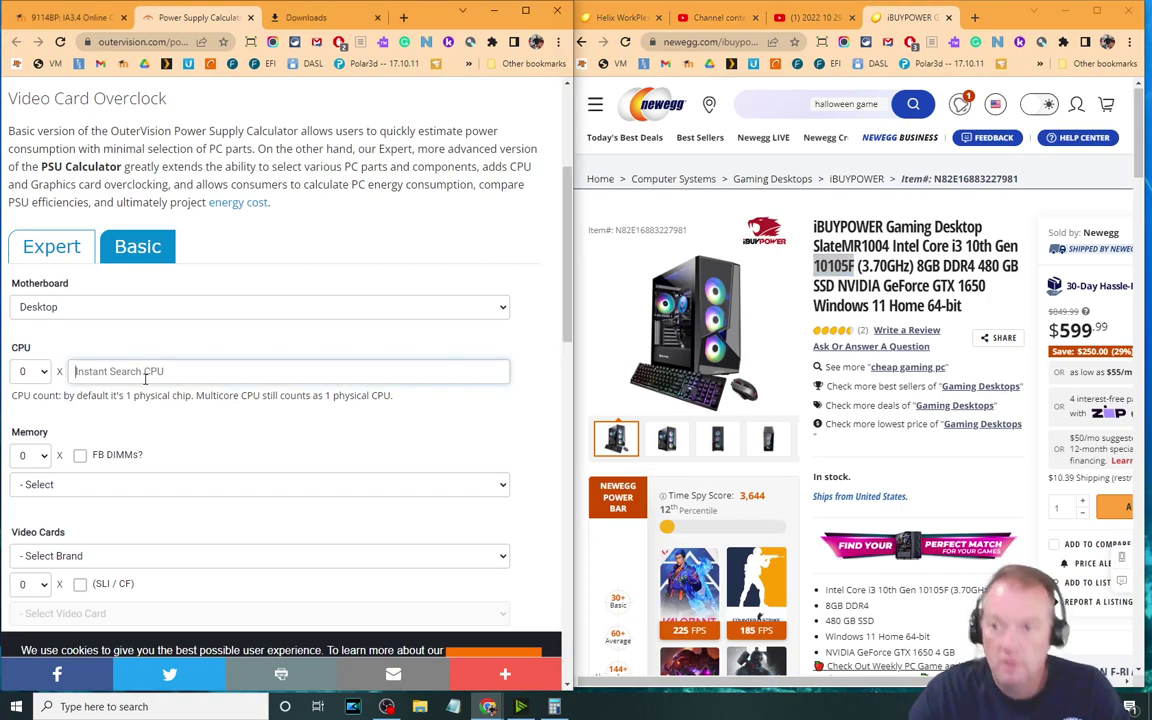
type("1010")
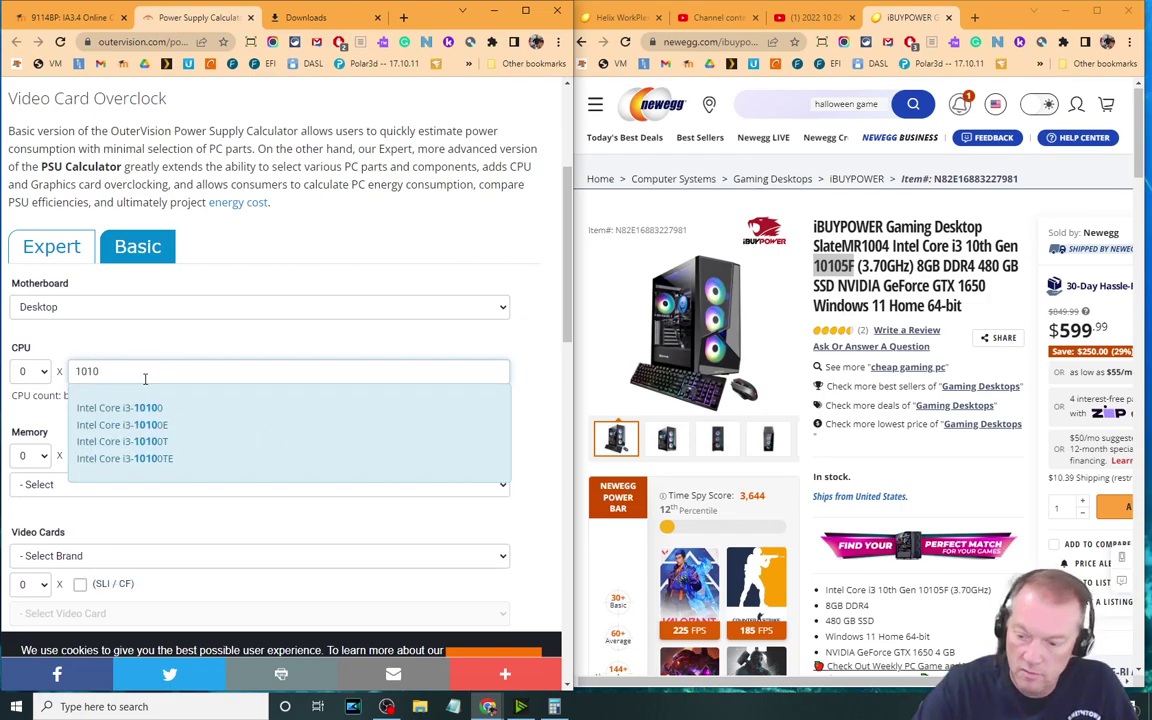
type("5")
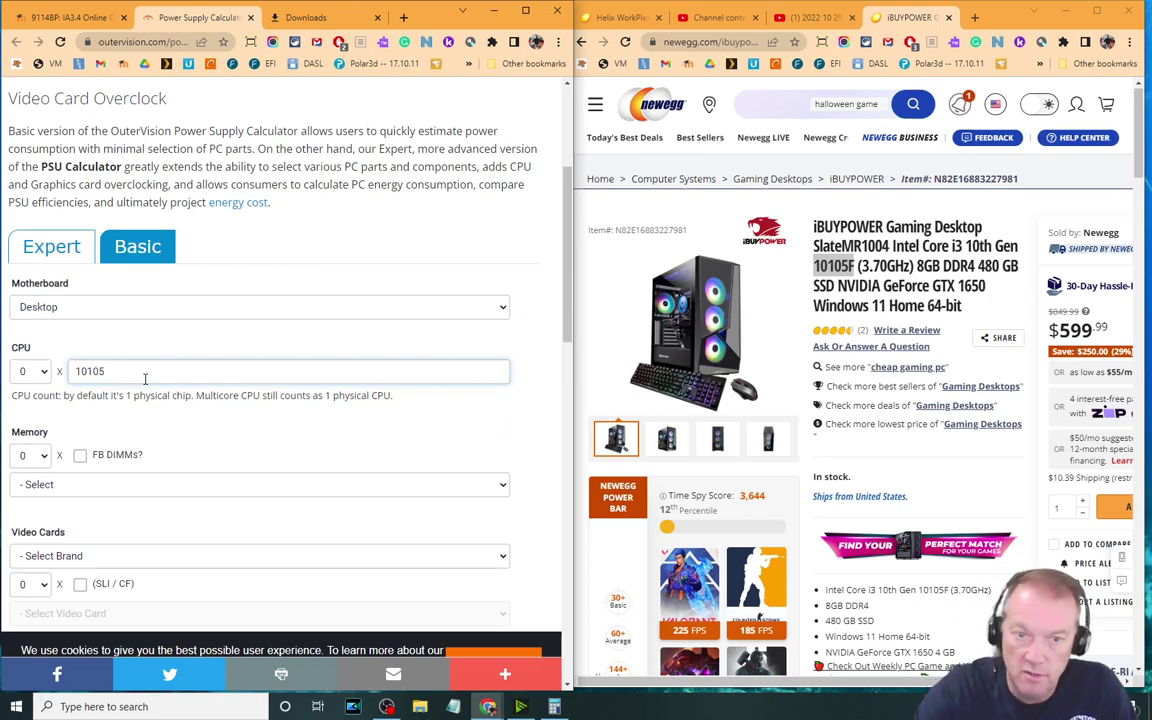
Review the Newegg Specs tab showing the i3-10105F, GTX 1650 and 600W supply
scroll(737, 372, "down", 4)
scroll(737, 372, "down", 8)
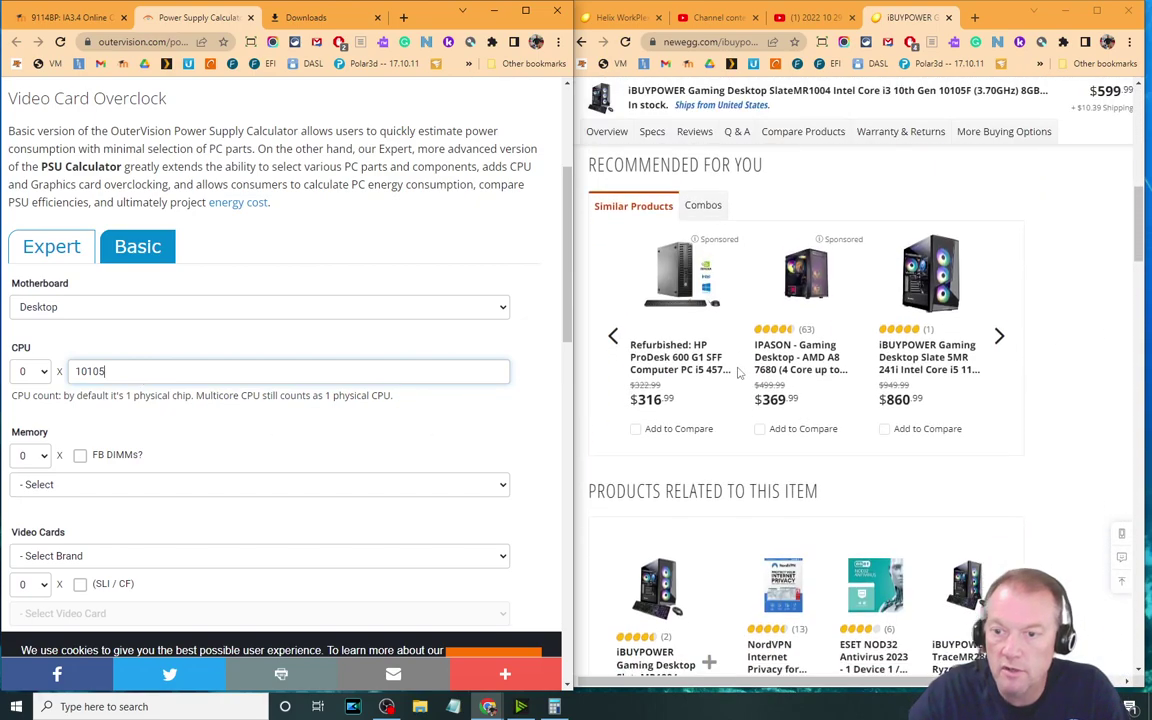
left_click(655, 134)
scroll(772, 408, "down", 4)
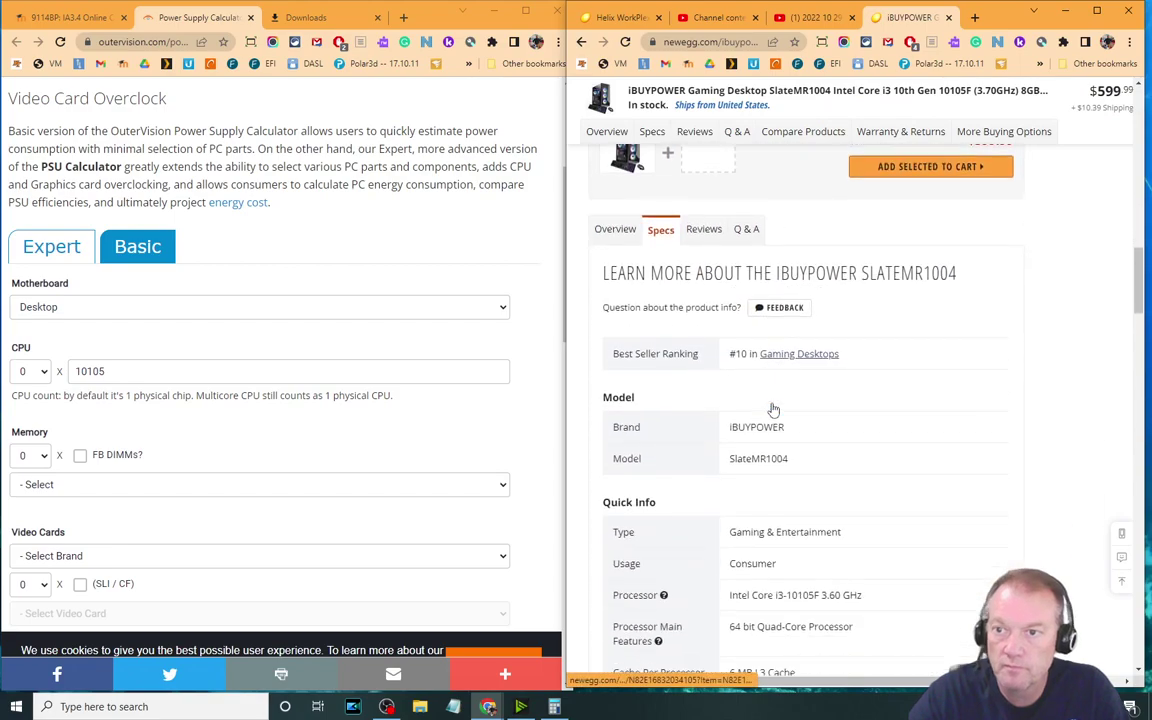
scroll(910, 329, "down", 1)
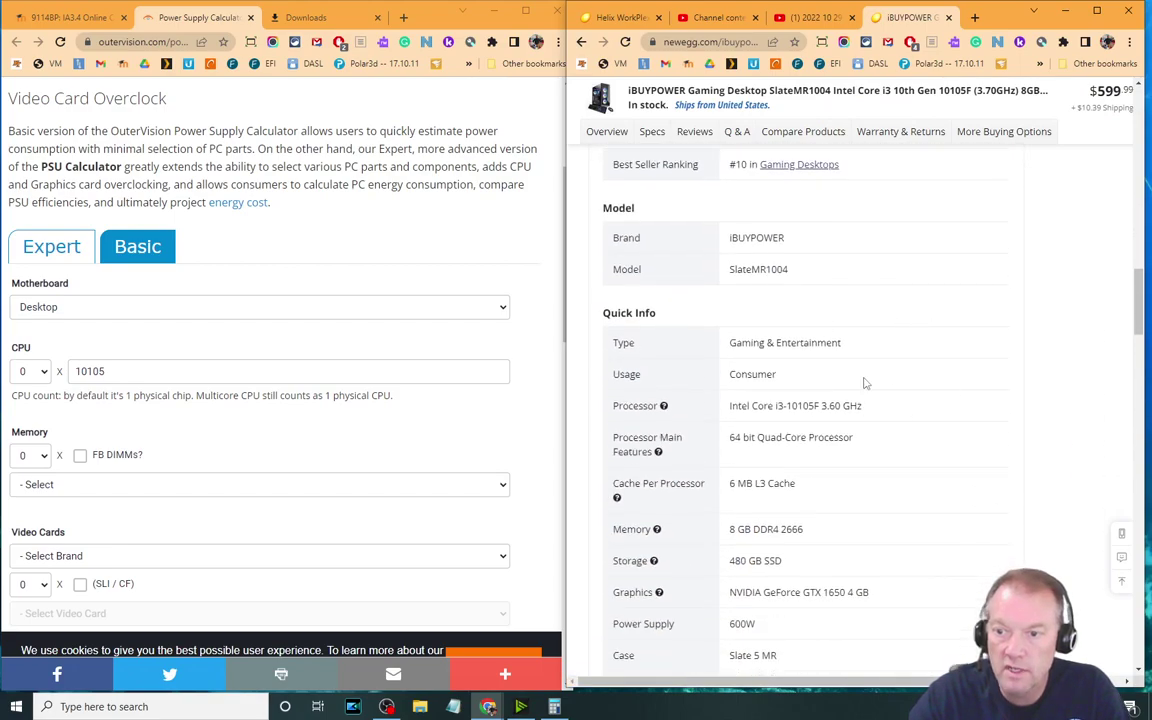
scroll(895, 437, "down", 1)
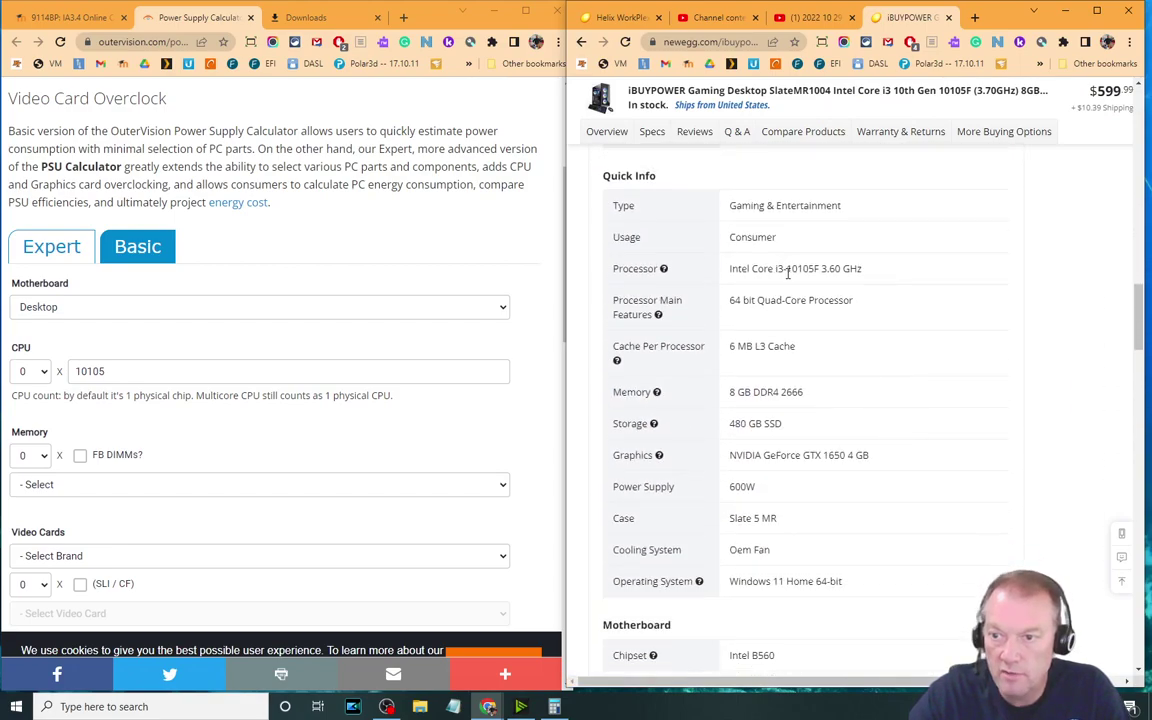
Replace the CPU search text with i3-10 to list Core i3 suggestions
left_click(115, 371)
left_click_drag(115, 371, 45, 371)
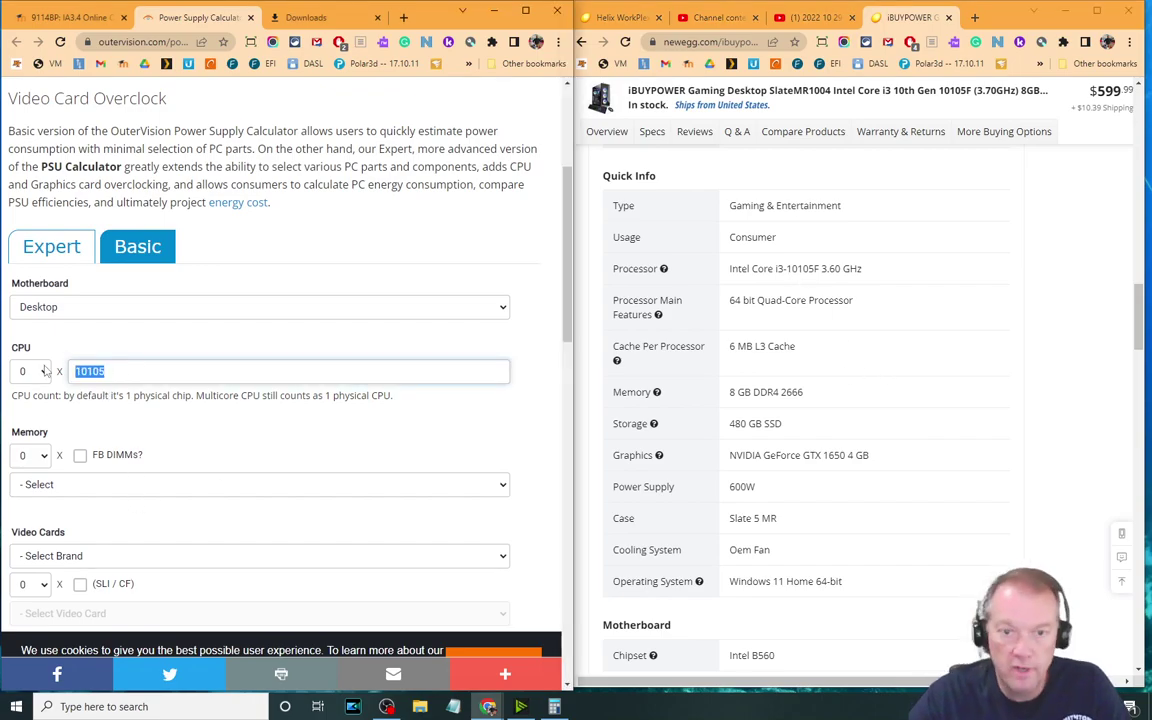
type("i3-")
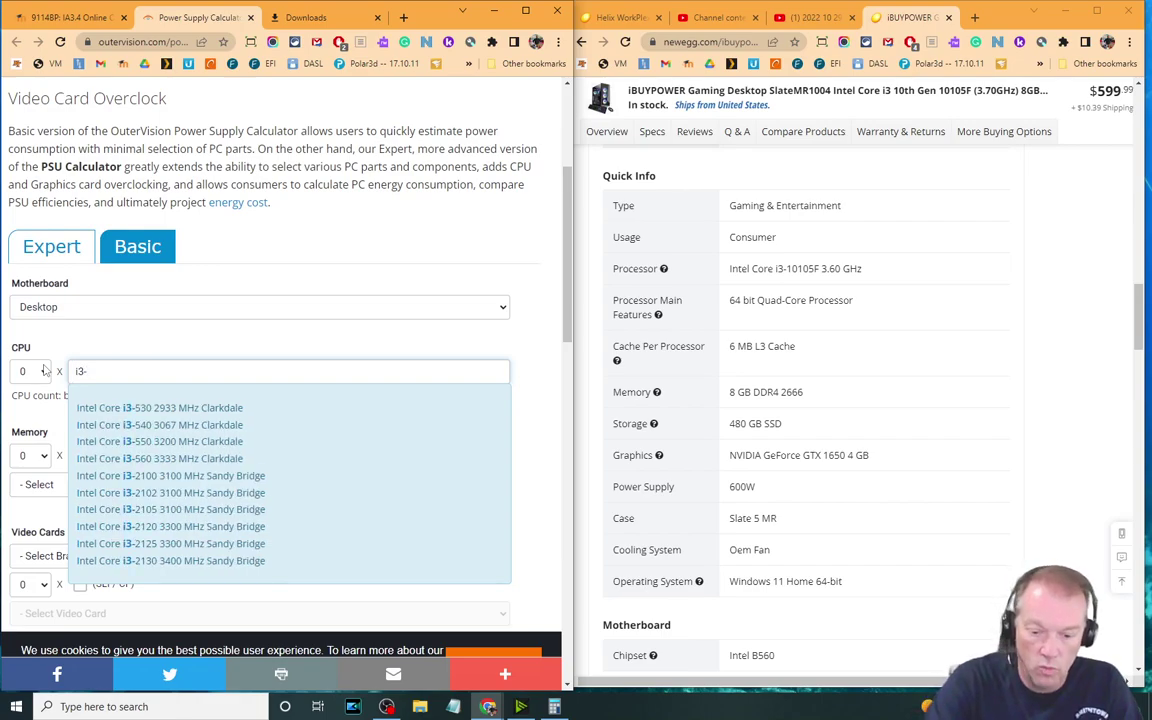
type("10")
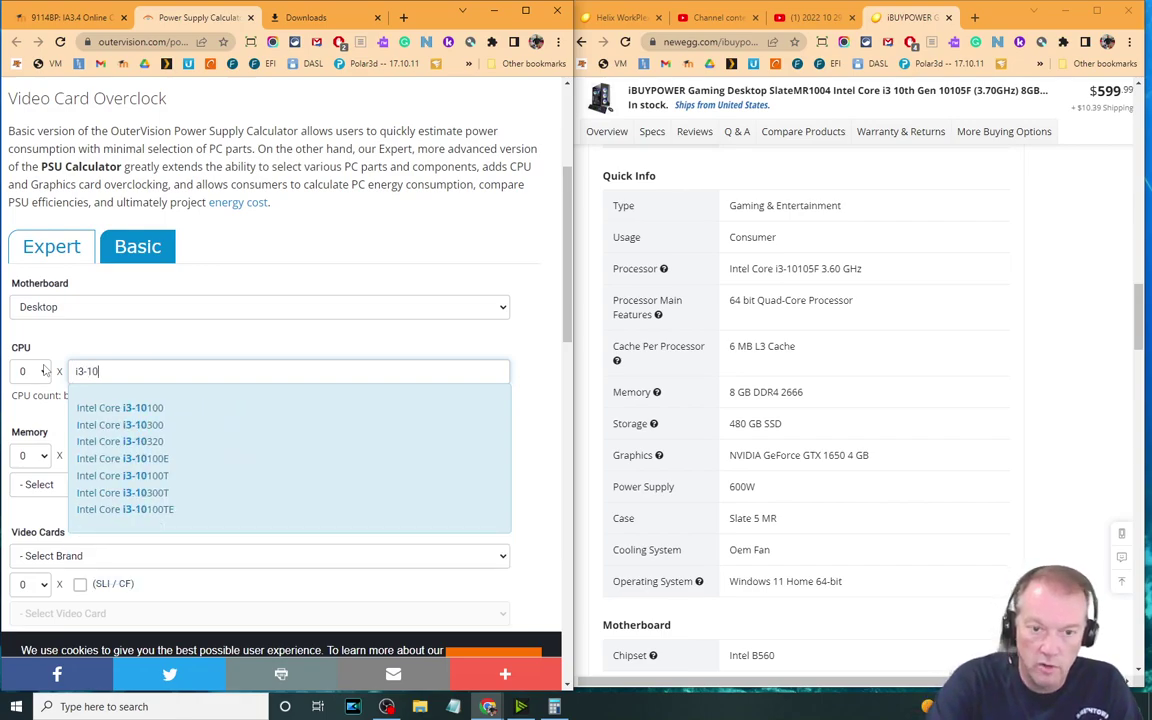
Pick Intel Core i3-10100 as the CPU and set memory to 1 × 8GB DDR4 Module
left_click(173, 411)
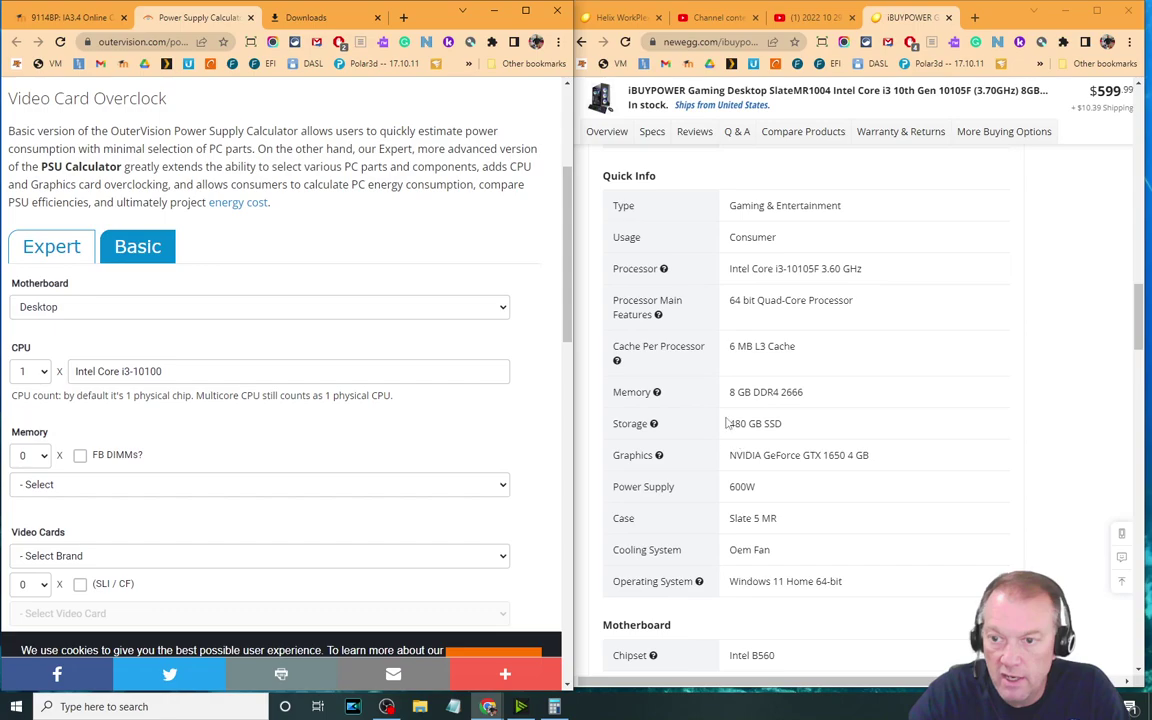
left_click(30, 455)
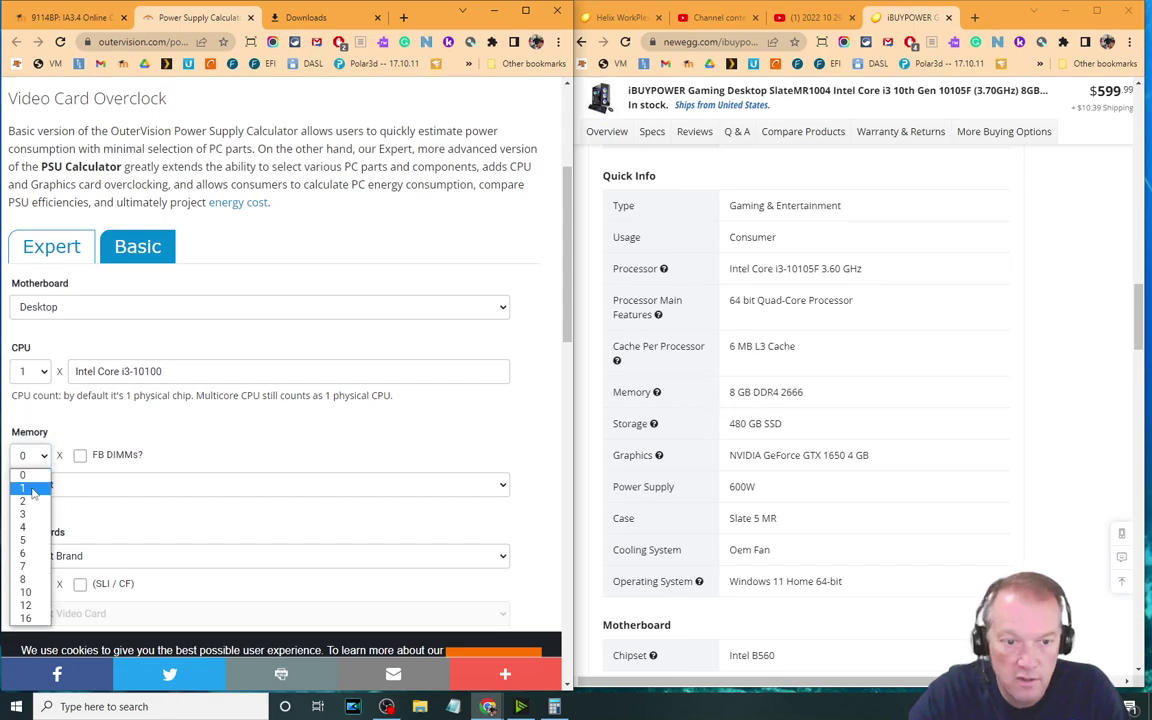
left_click(35, 487)
left_click(105, 485)
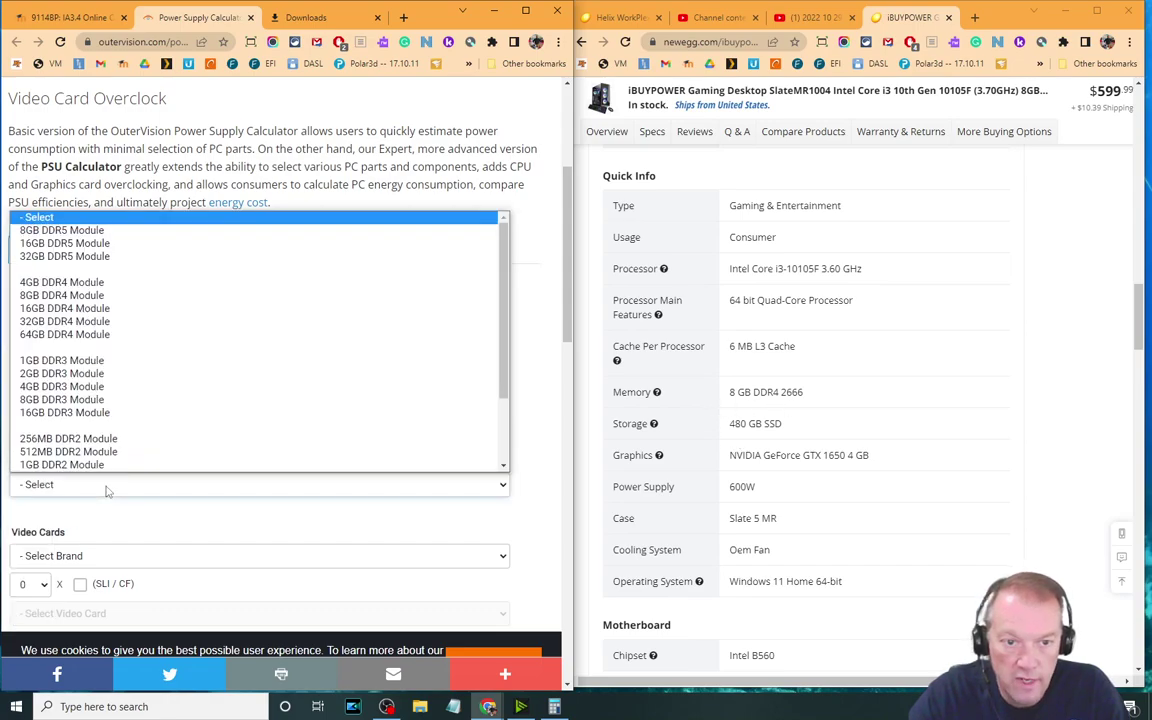
left_click(100, 295)
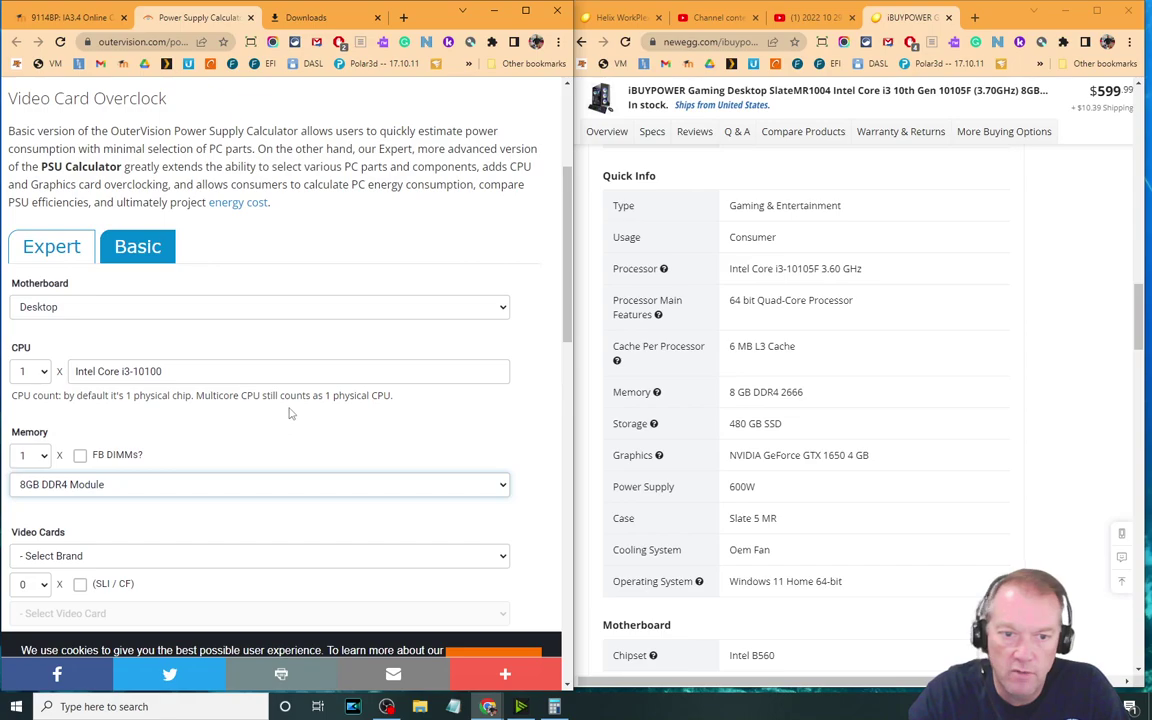
scroll(290, 411, "down", 1)
scroll(260, 355, "down", 2)
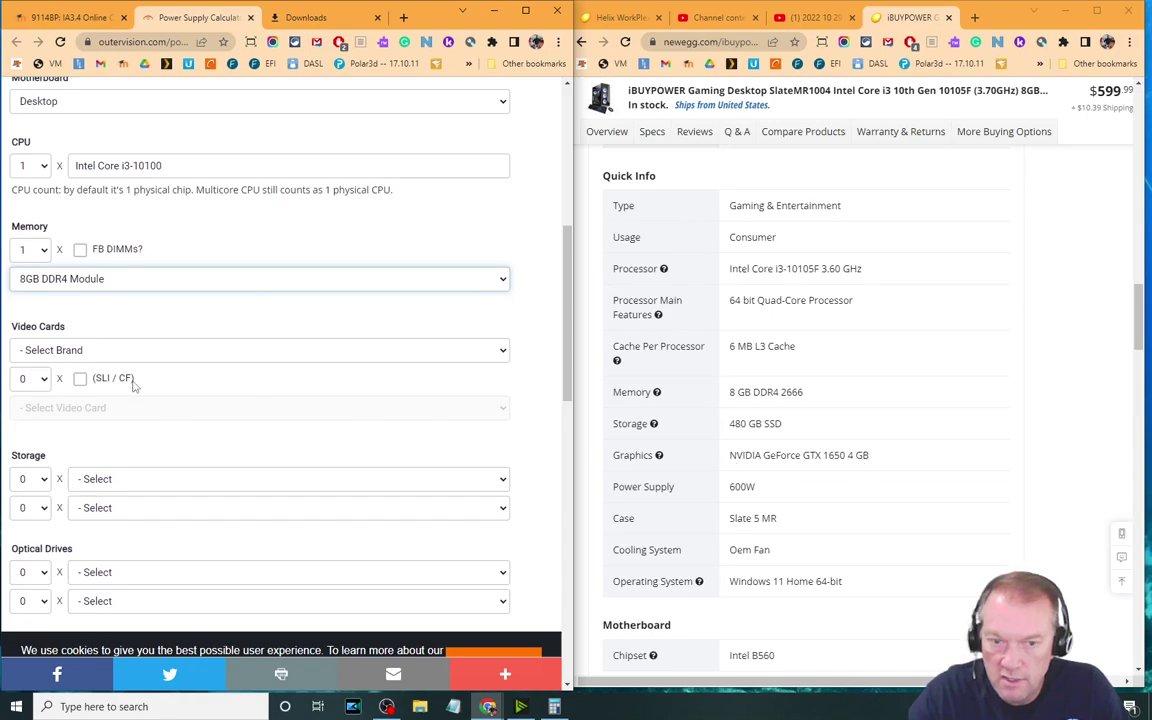
Choose NVIDIA as the brand and GeForce GTX 1650 as the video card model
left_click(92, 350)
left_click(46, 397)
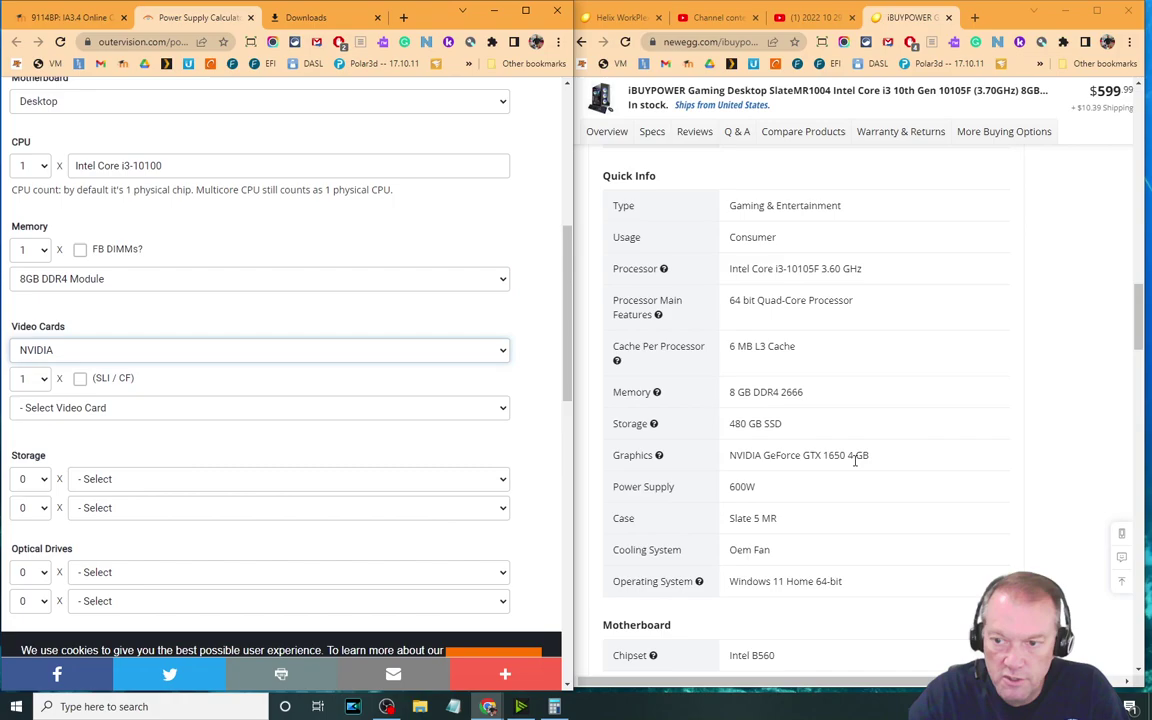
left_click(139, 410)
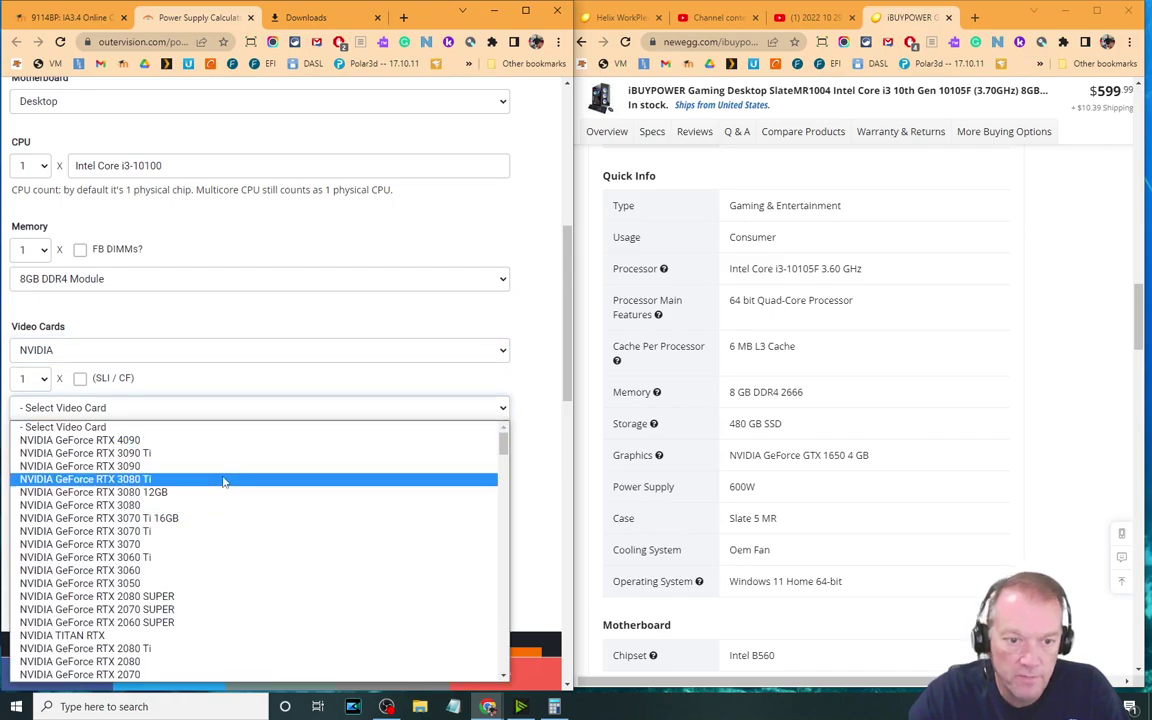
scroll(224, 481, "down", 15)
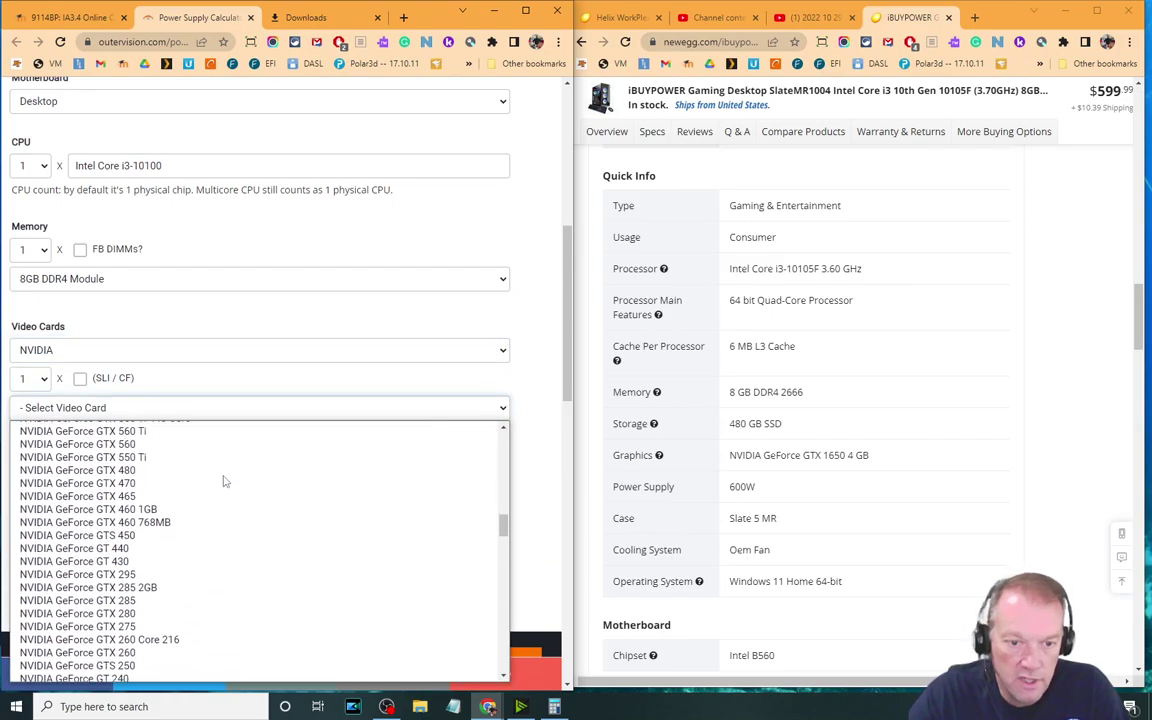
scroll(224, 481, "down", 7)
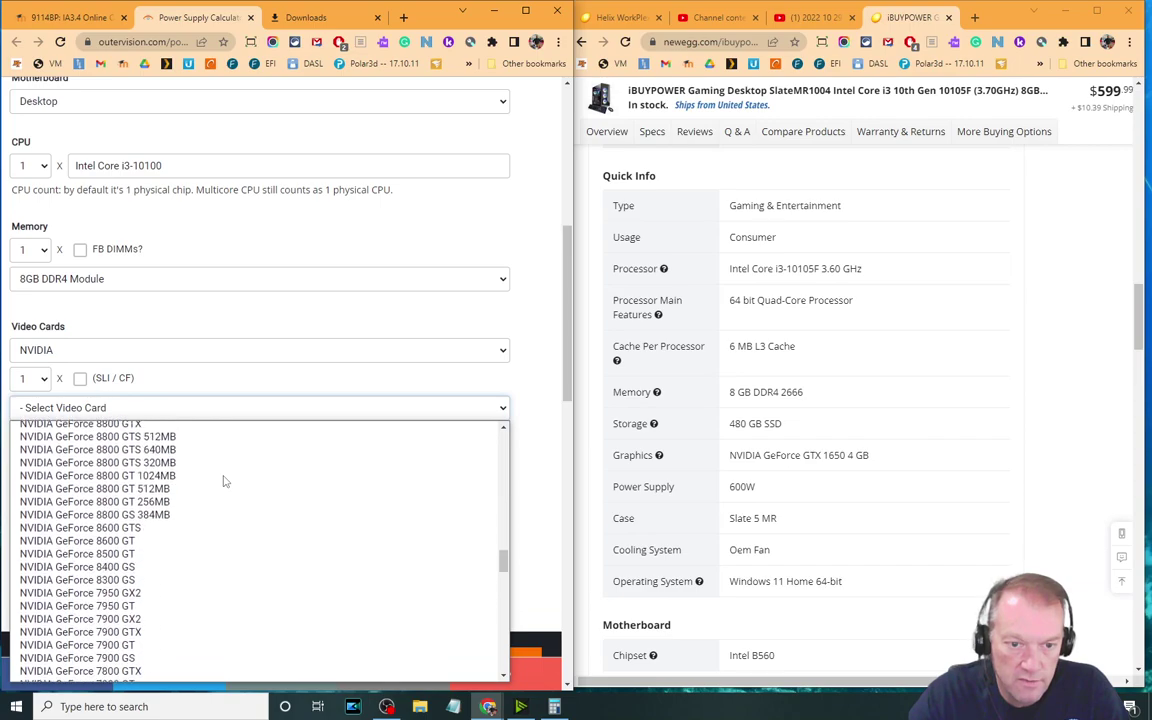
scroll(224, 481, "up", 12)
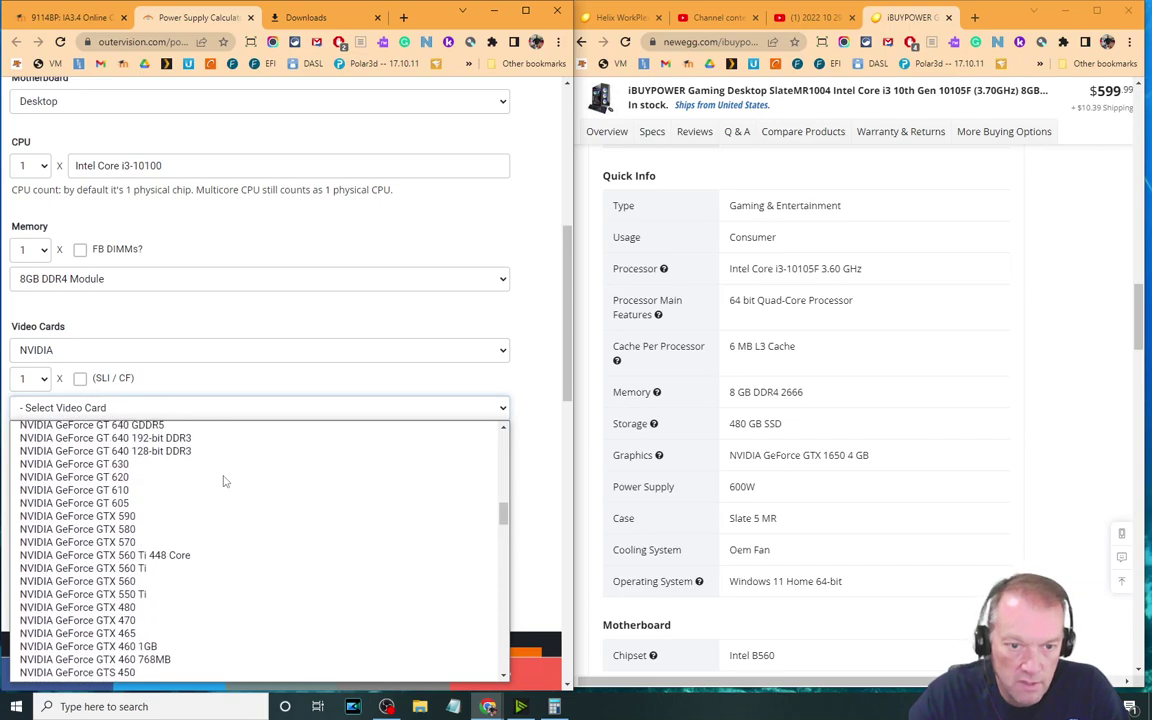
scroll(224, 481, "up", 3)
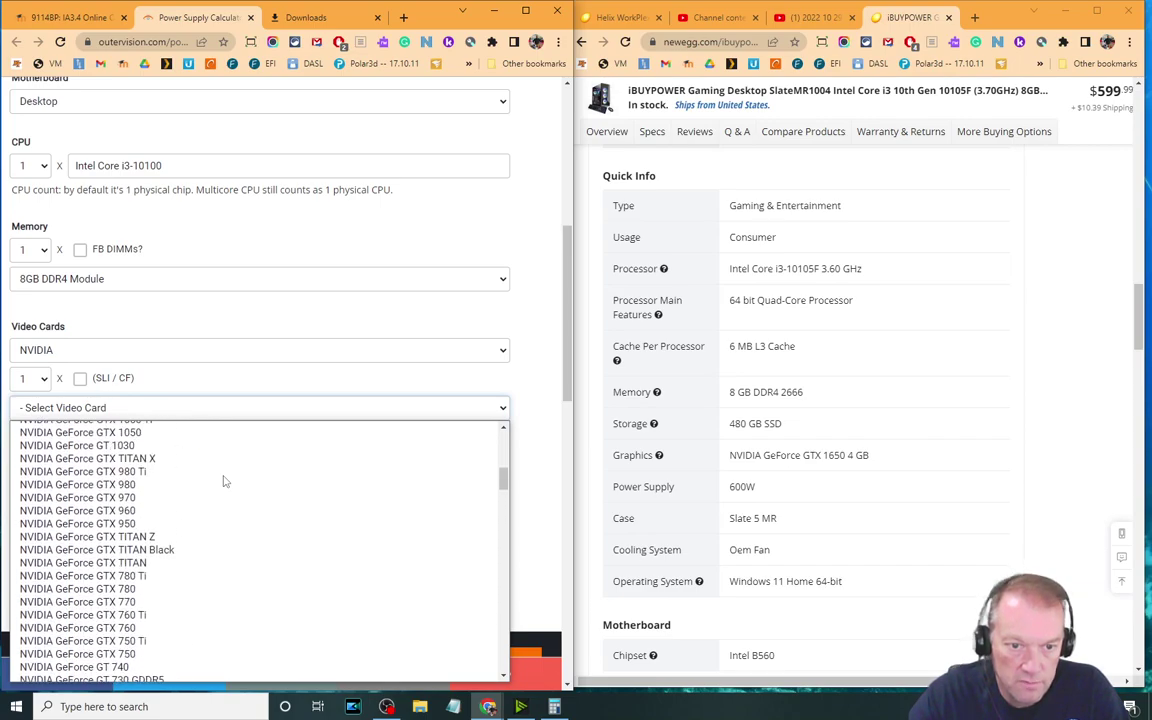
scroll(224, 481, "up", 3)
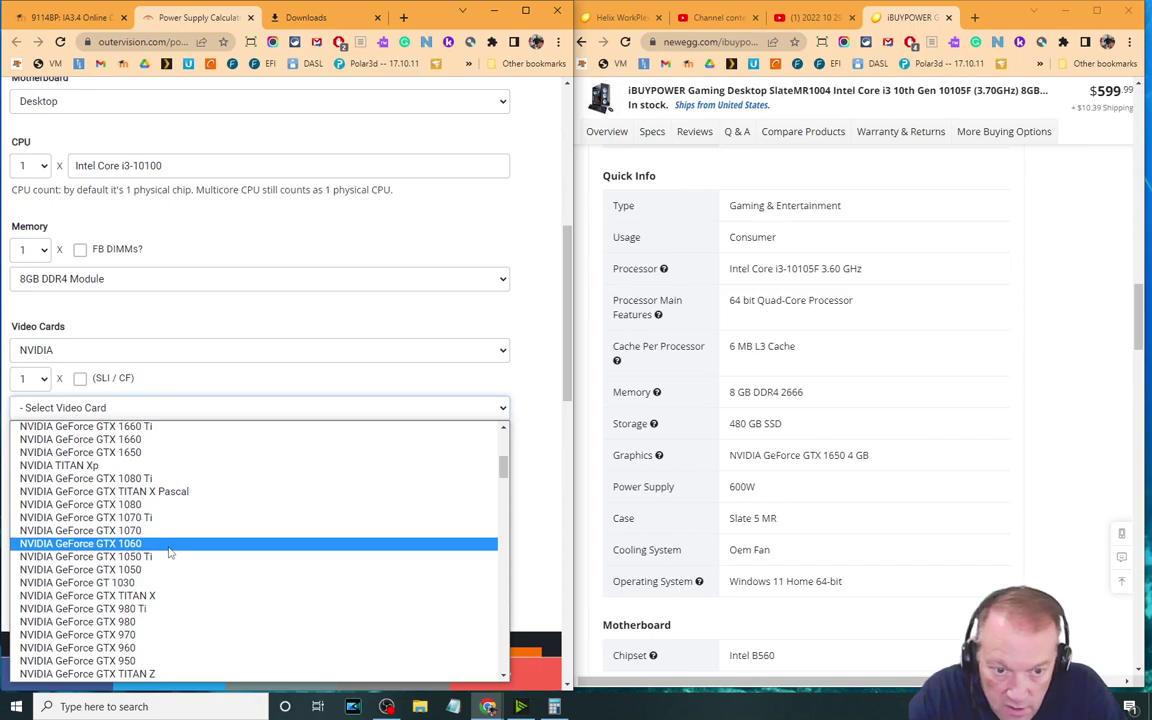
scroll(170, 552, "up", 3)
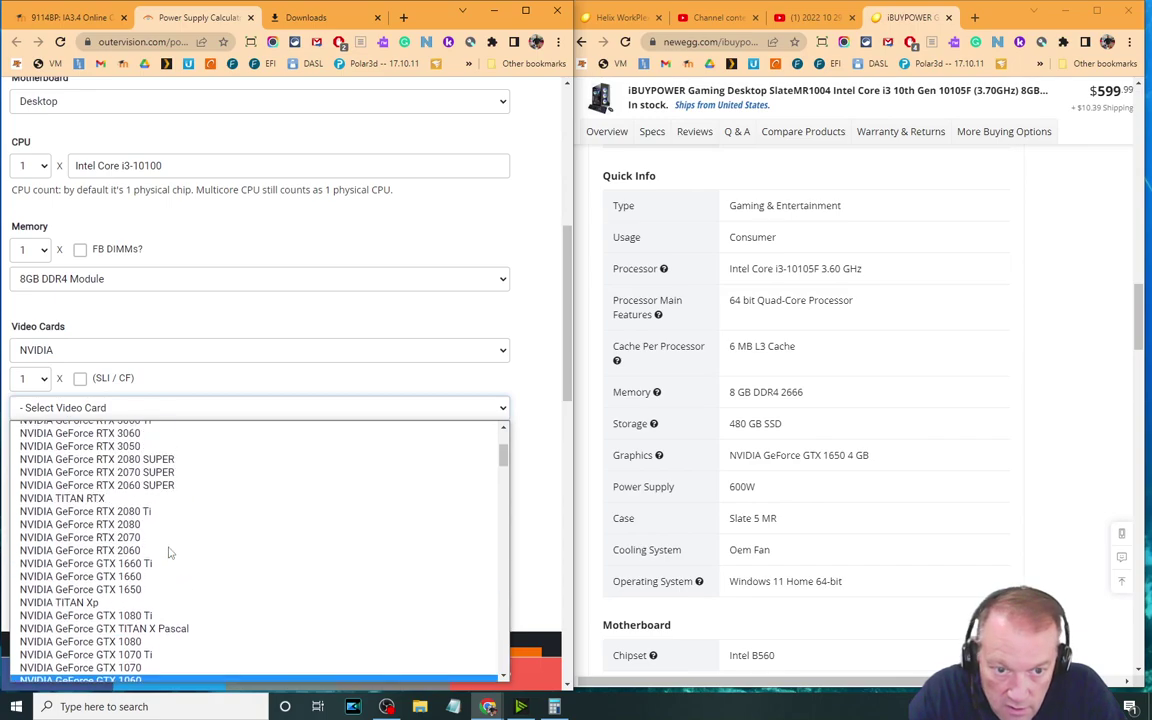
left_click(110, 589)
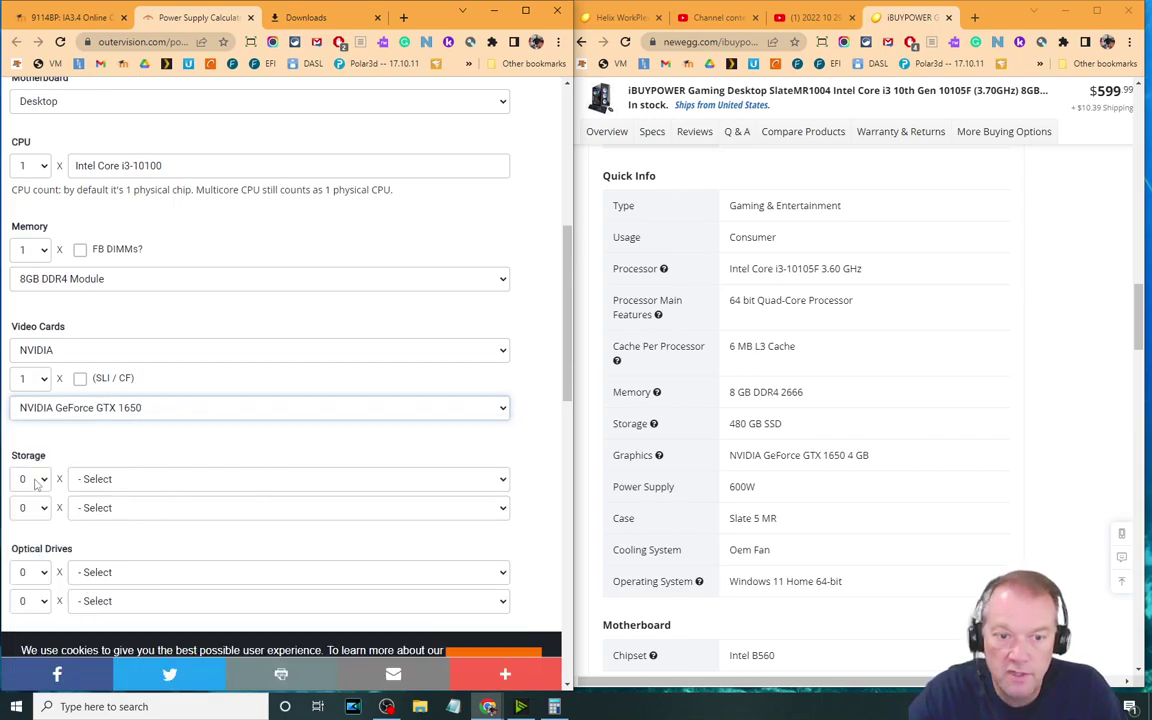
Set the first storage entry to 1 × SATA SSD
scroll(810, 378, "down", 2)
scroll(810, 378, "down", 4)
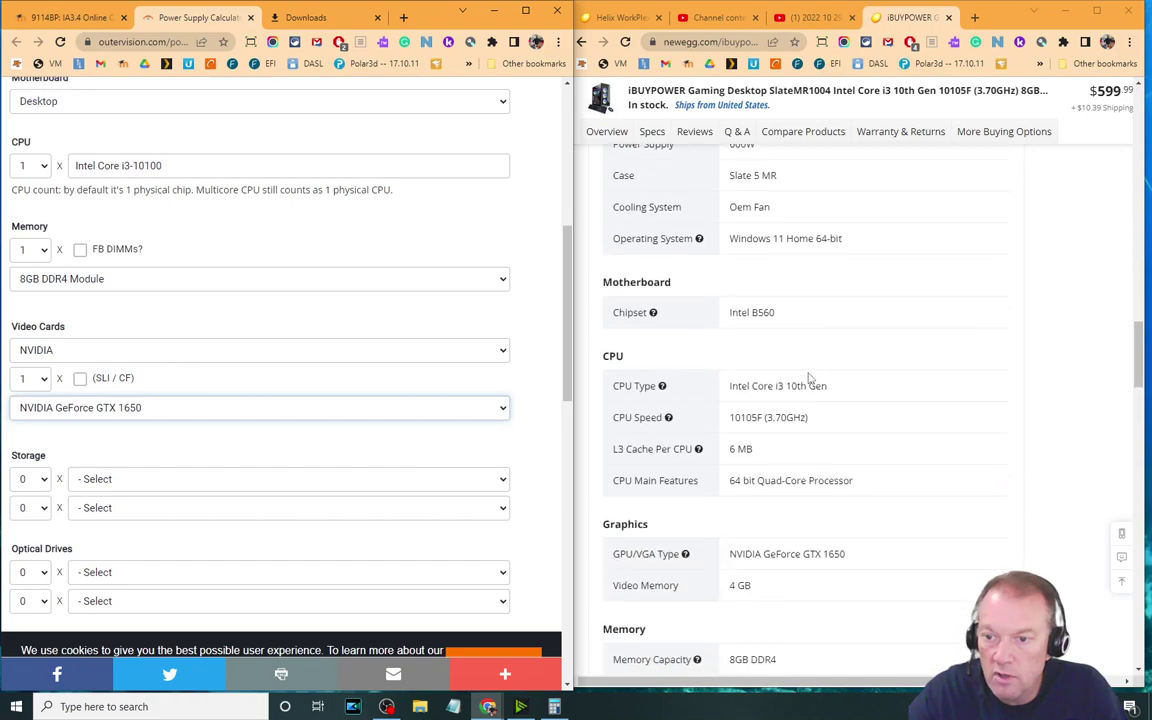
scroll(810, 378, "down", 1)
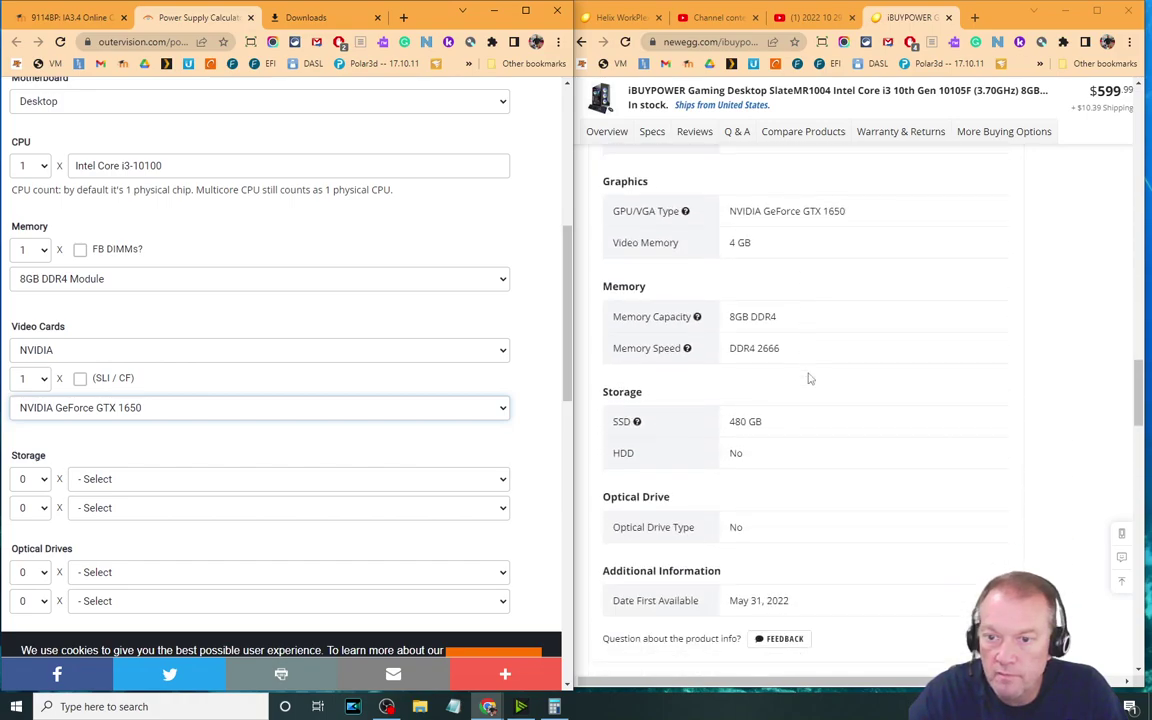
left_click(43, 481)
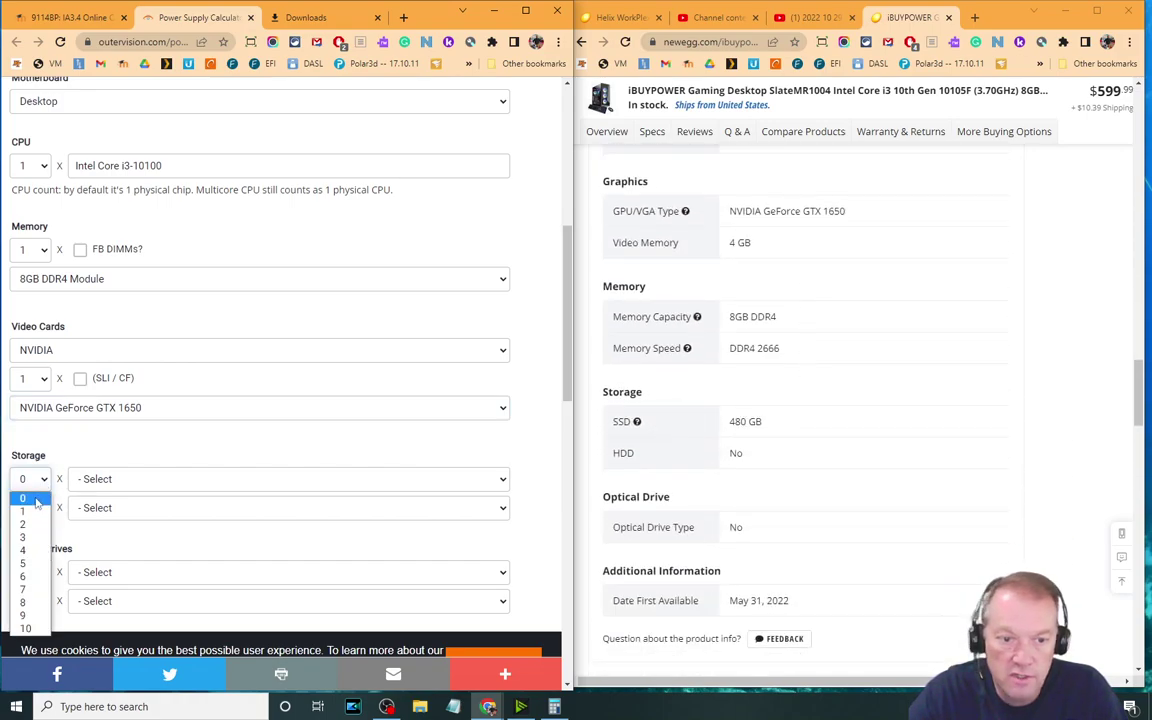
left_click(25, 501)
left_click(99, 480)
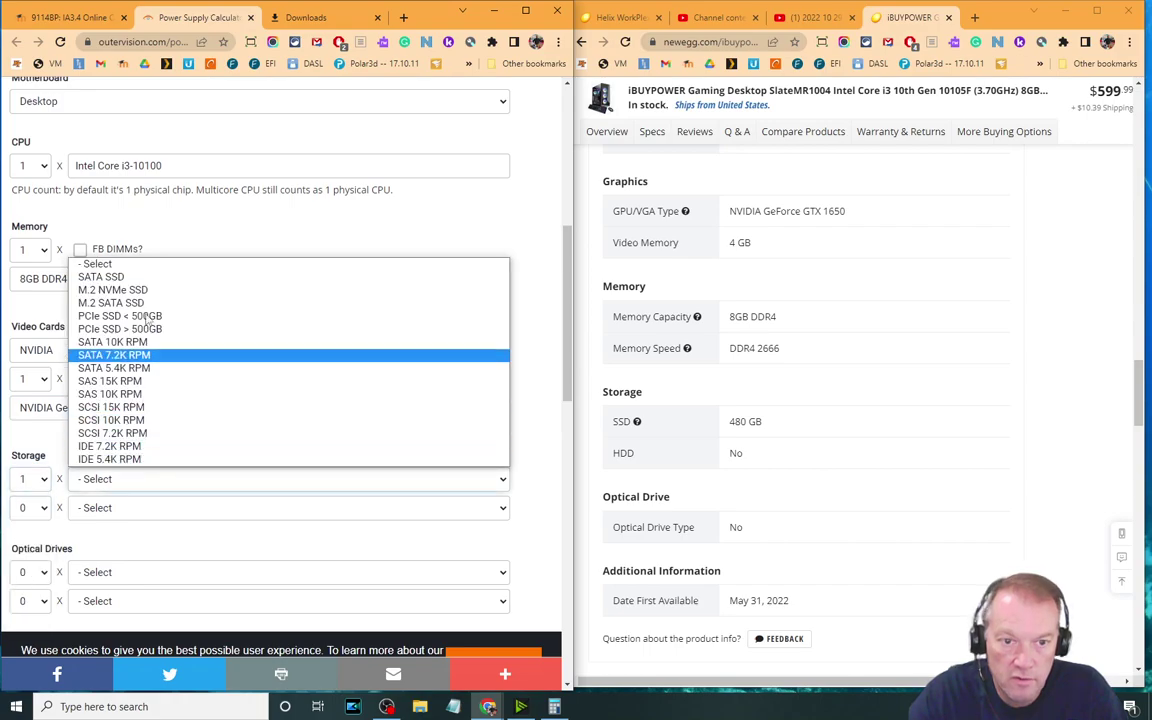
left_click(110, 277)
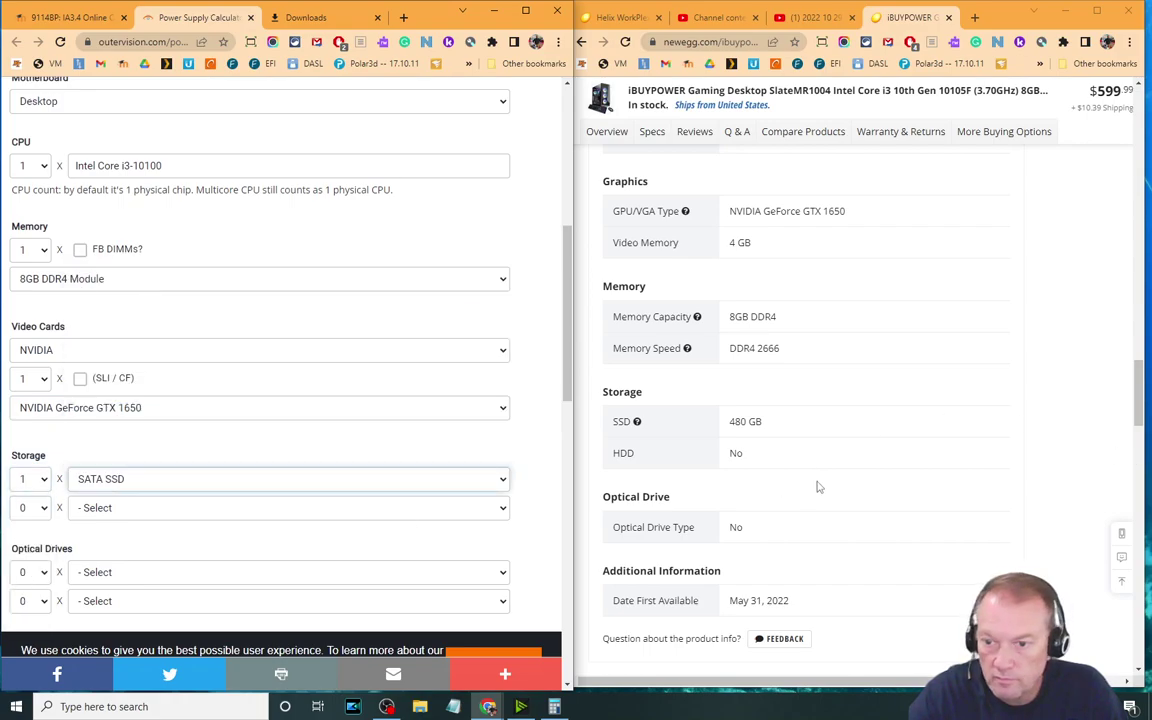
Browse through the Newegg product photo gallery
scroll(815, 485, "down", 3)
scroll(835, 505, "up", 8)
scroll(845, 515, "up", 15)
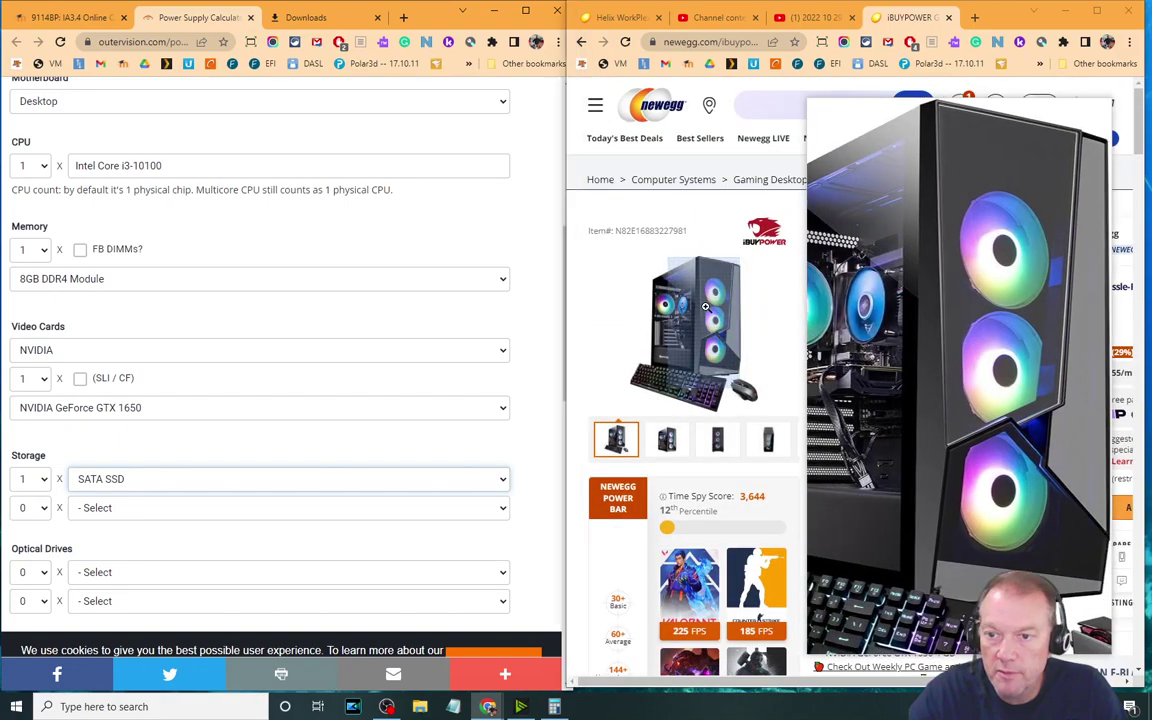
left_click(738, 378)
left_click(1123, 383)
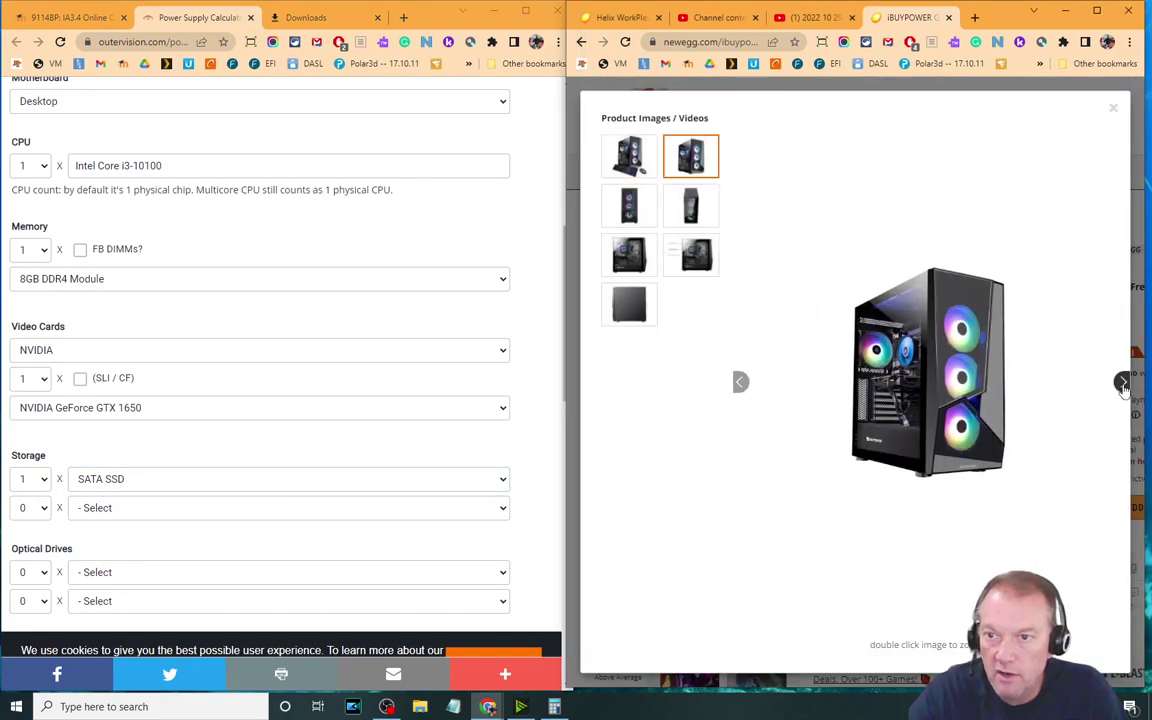
left_click(1123, 383)
left_click(1123, 383)
left_click(1123, 383)
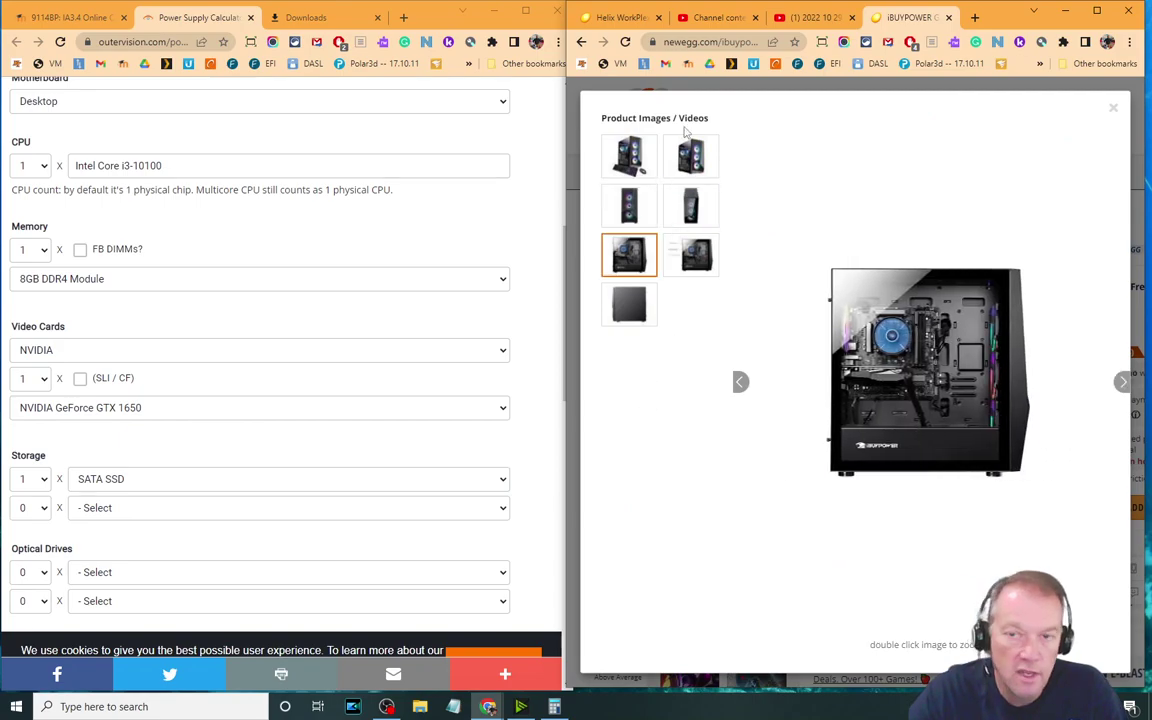
Maximize the calculator and set utilization to Always On (24/7) and gaming to Game On! (24/7)
left_click(530, 14)
left_click(526, 11)
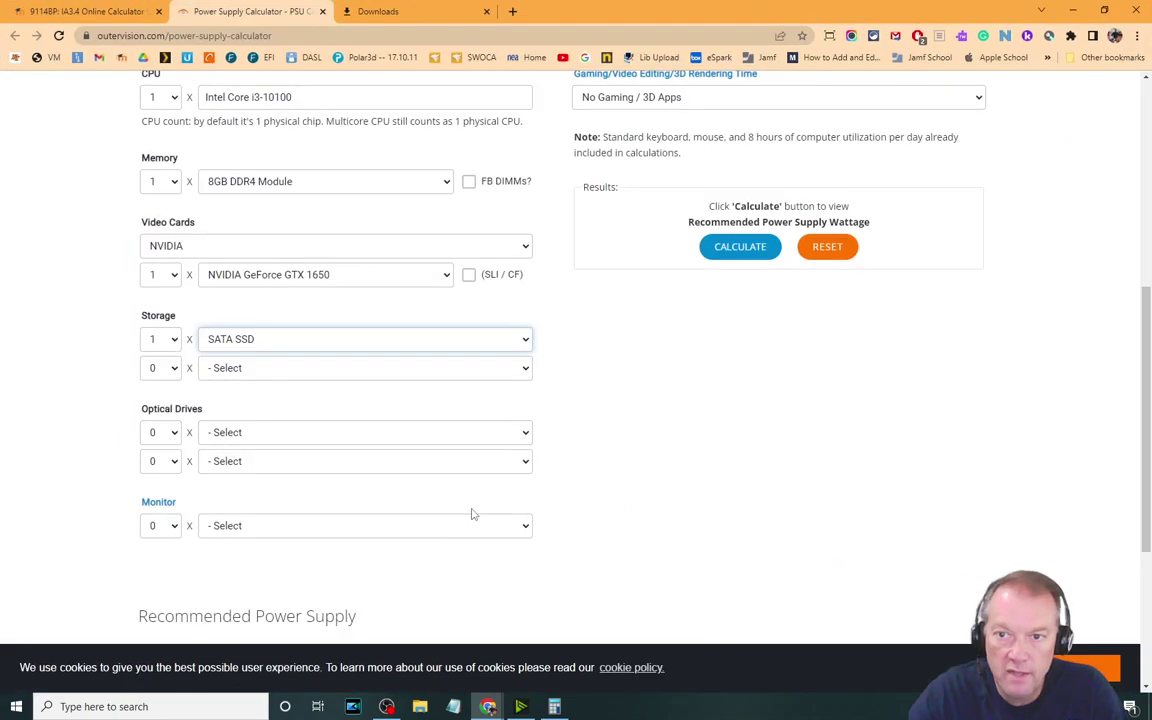
scroll(810, 558, "up", 4)
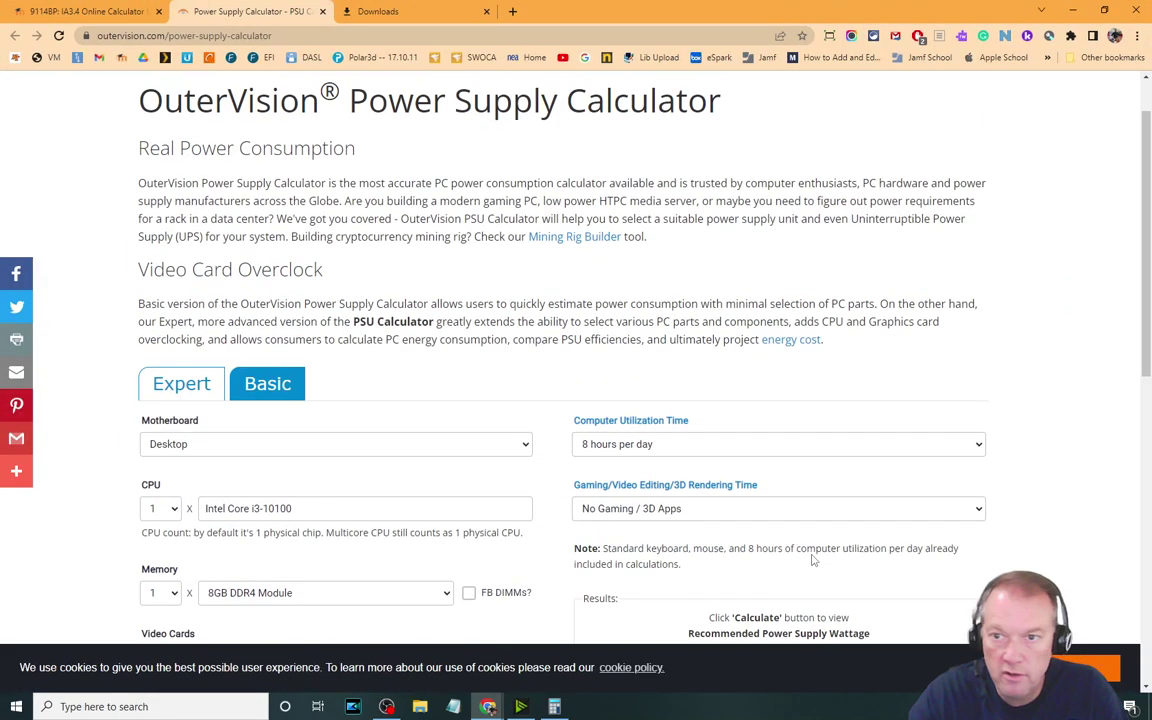
left_click(670, 447)
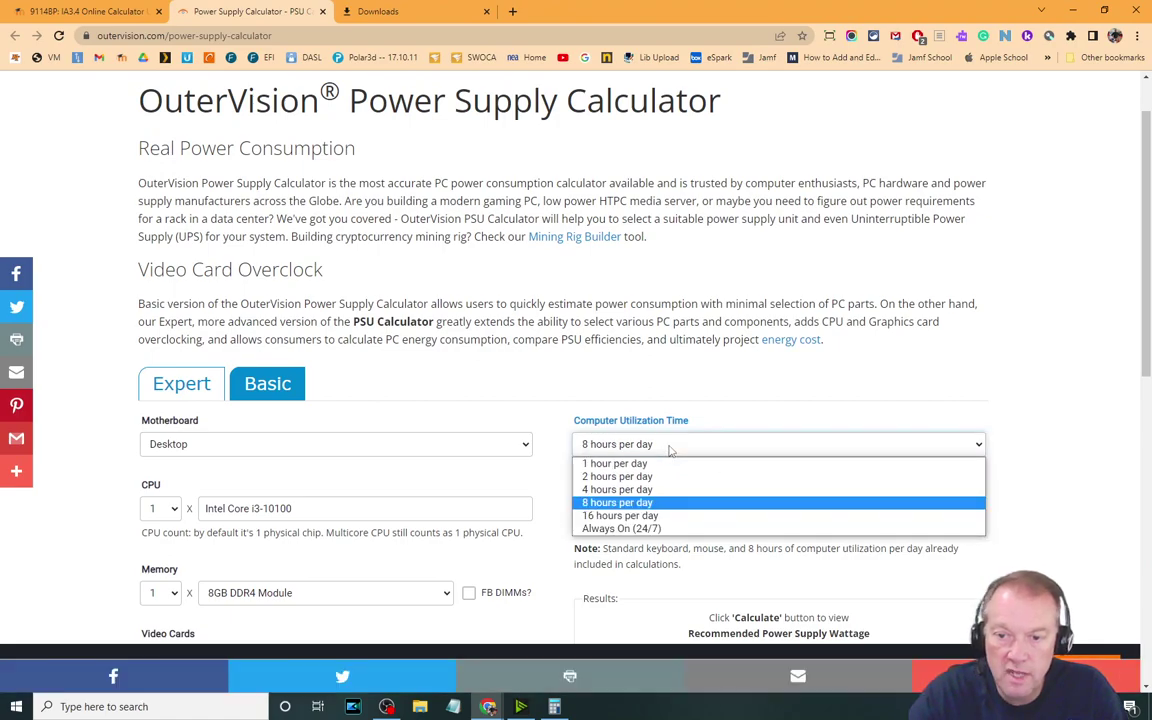
left_click(630, 528)
left_click(660, 510)
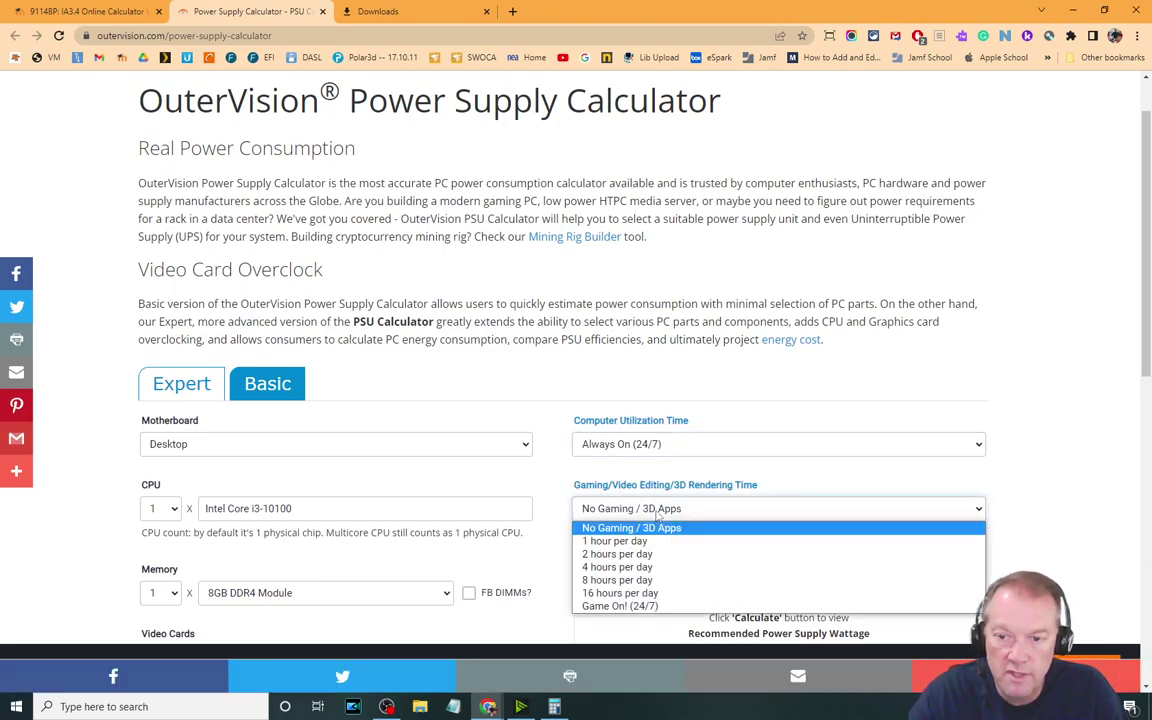
left_click(630, 606)
Calculate the result: 213 W load and 263 W recommended PSU wattage
scroll(886, 334, "down", 1)
scroll(886, 334, "down", 3)
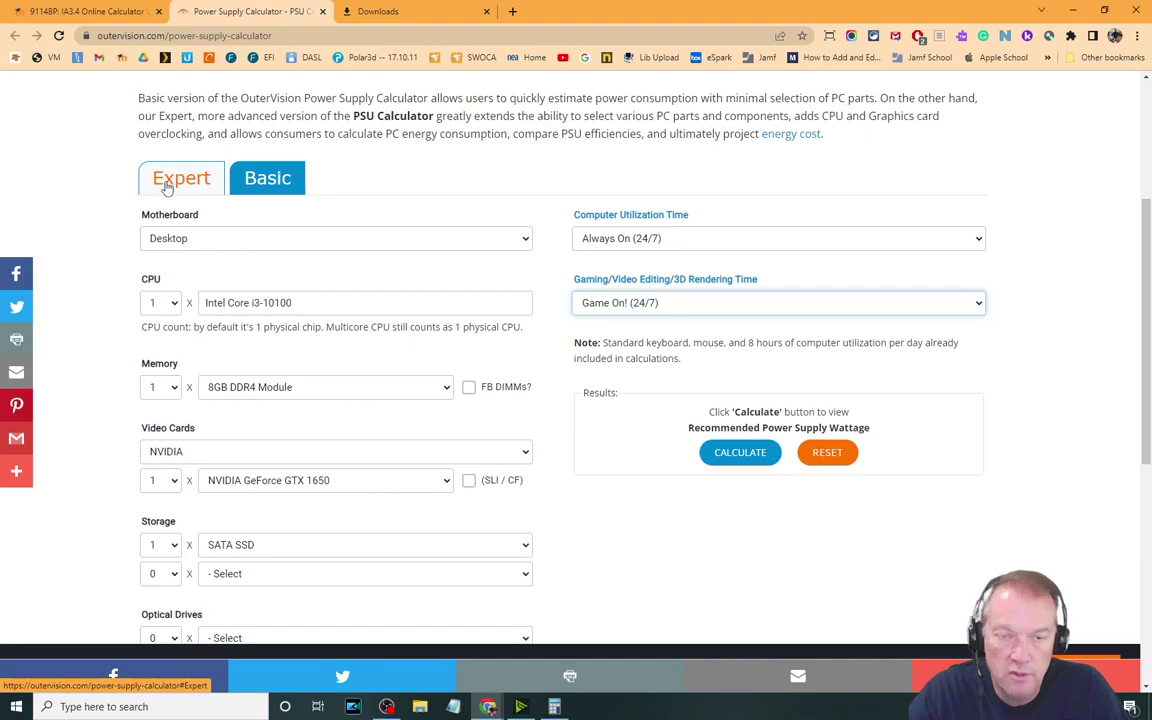
left_click(740, 452)
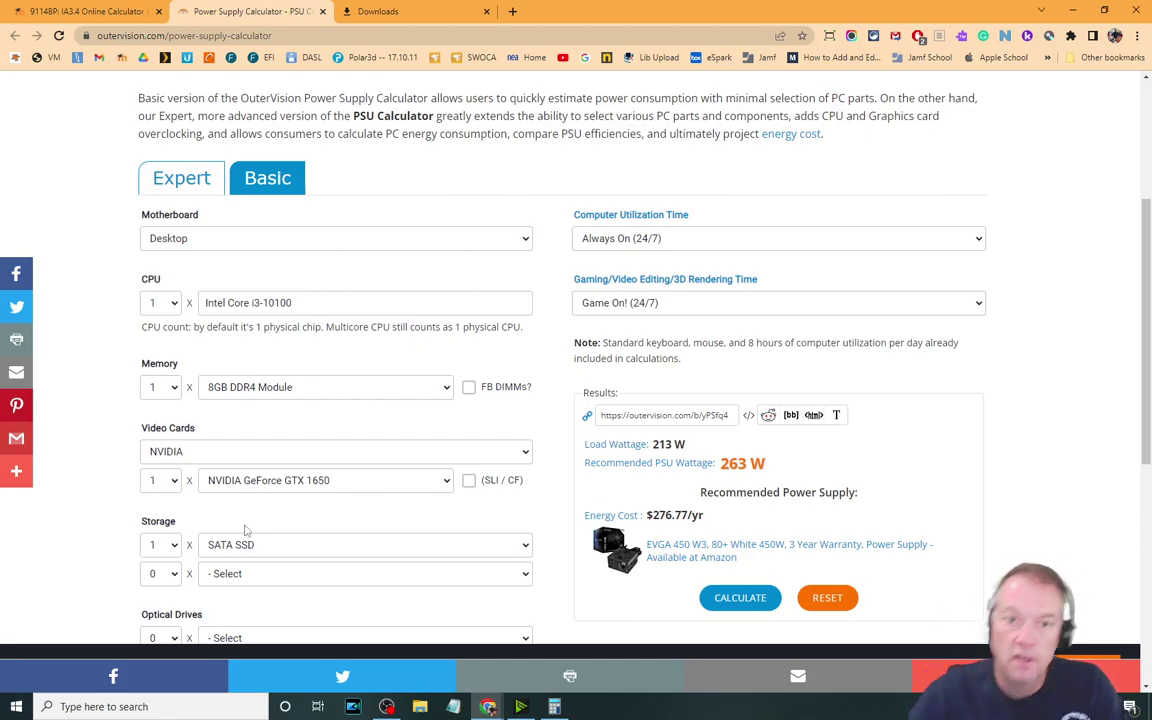
Switch to the Expert calculator and pick Intel Core i3-10100 by searching 1010
left_click(177, 185)
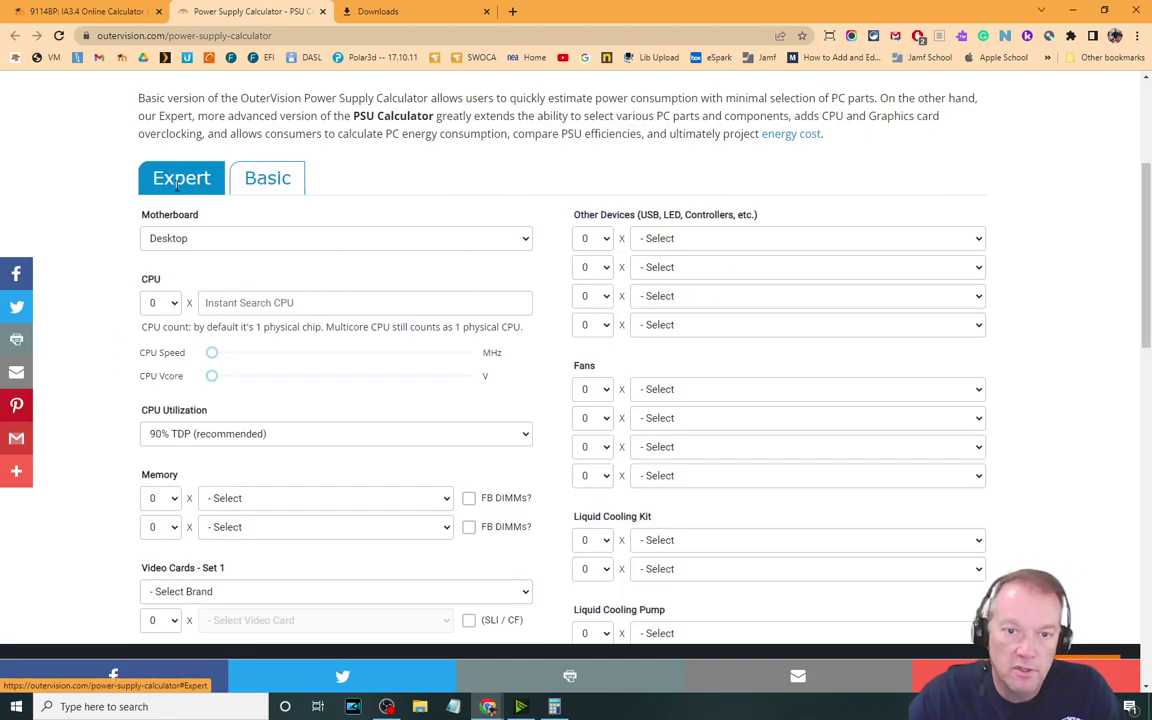
left_click(297, 302)
type("1010")
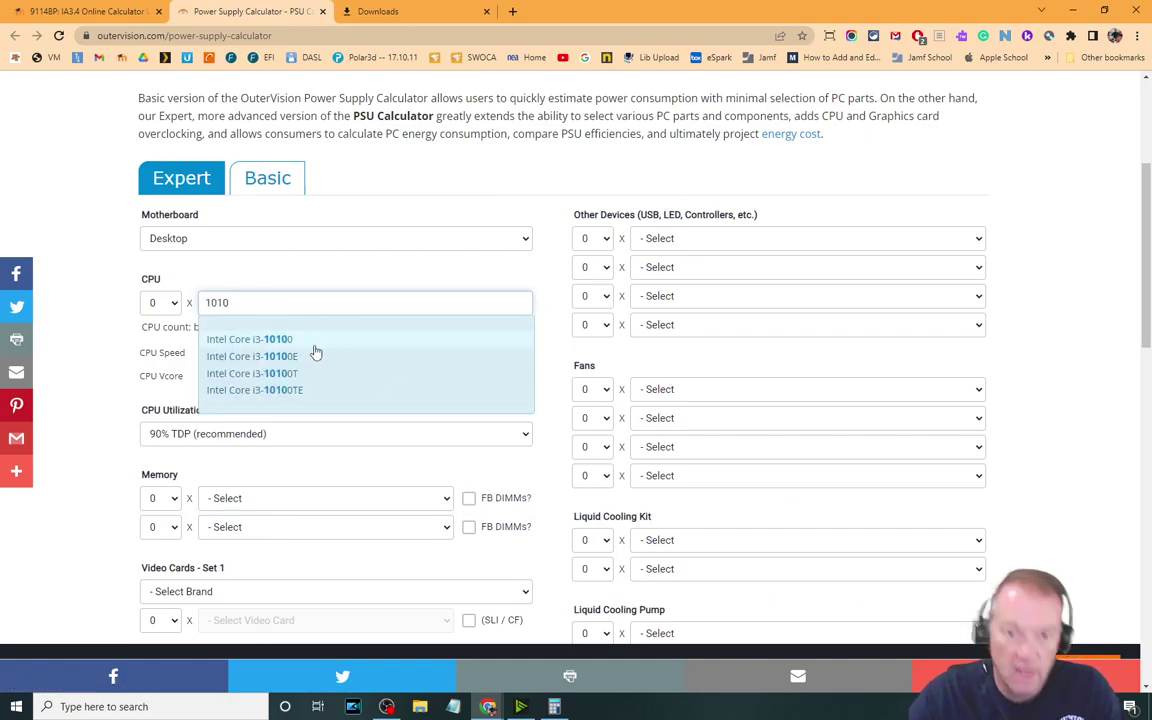
left_click(314, 340)
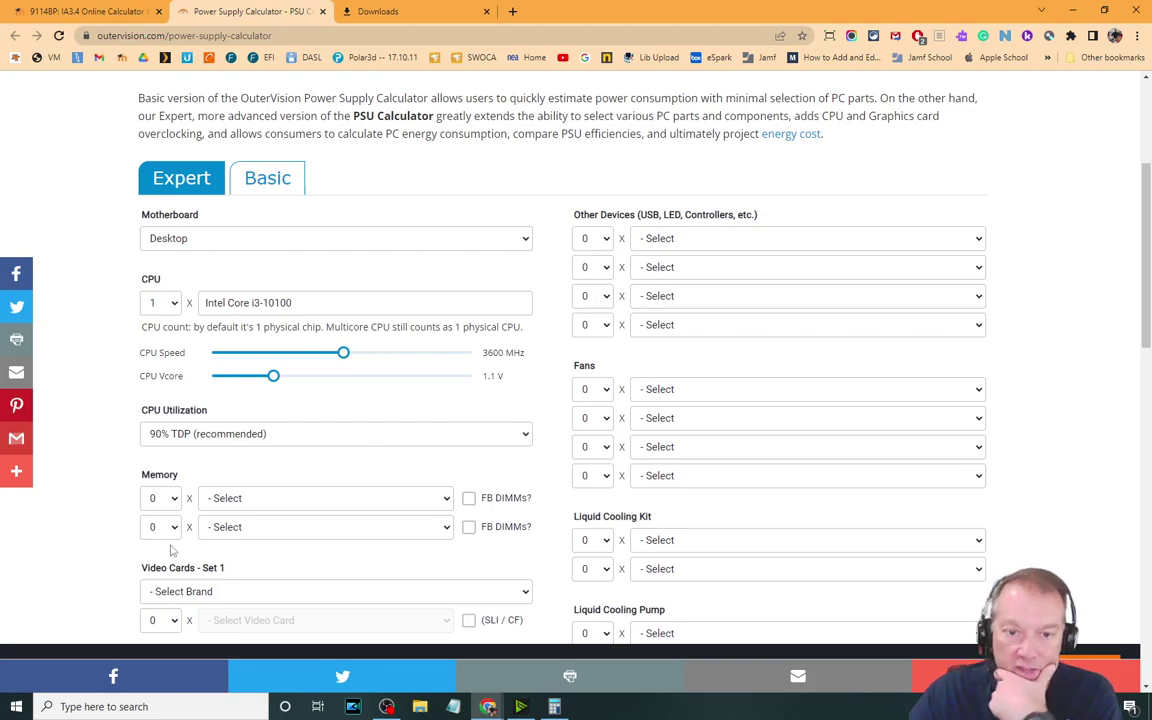
Set the memory to 1 × 8GB DDR4 Module
left_click(257, 505)
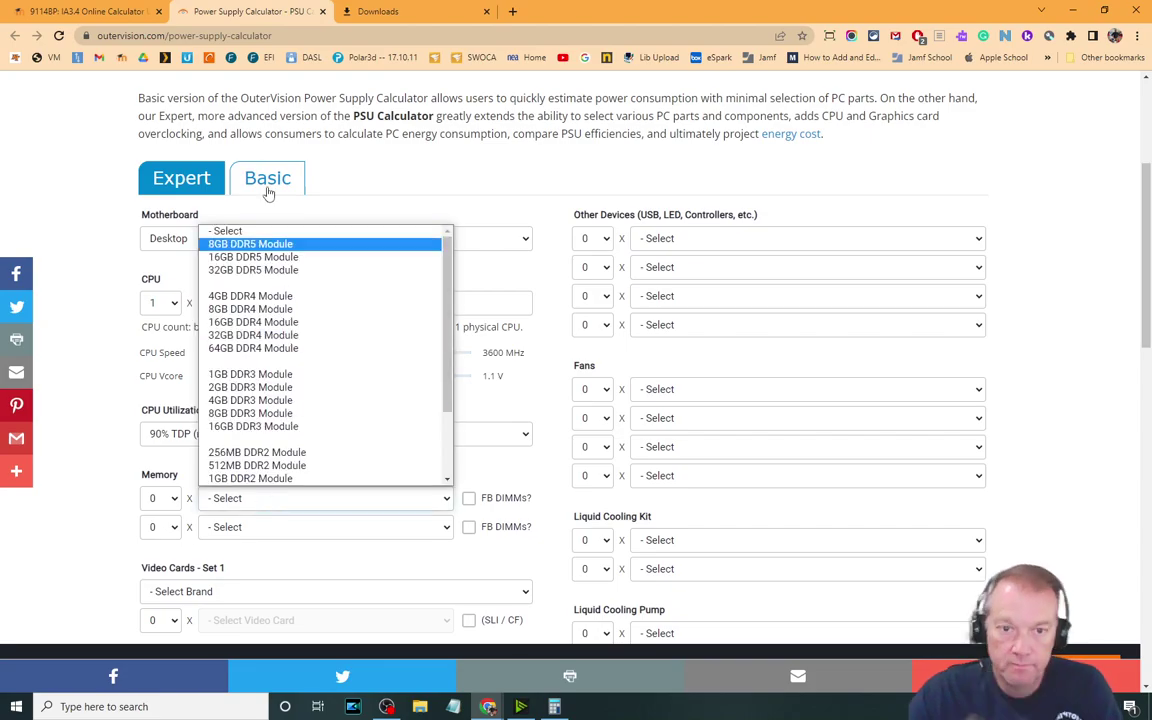
left_click(269, 314)
left_click(166, 499)
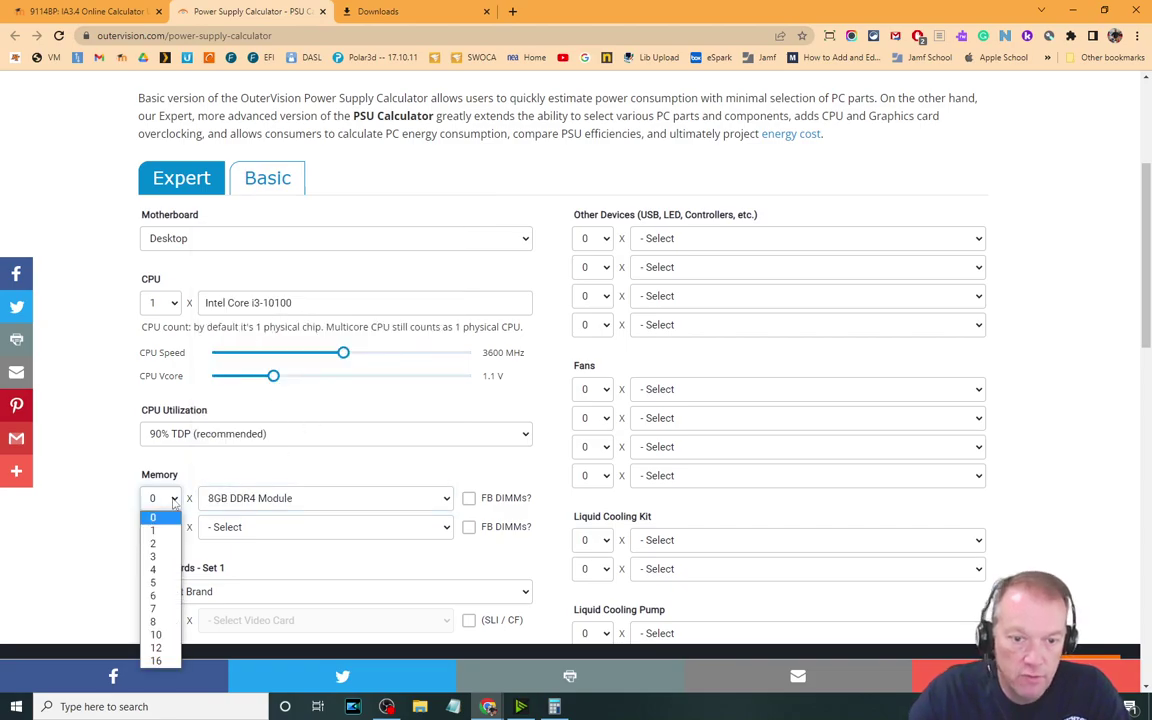
left_click(161, 533)
Choose NVIDIA GeForce GTX 1650 as the video card
scroll(298, 404, "down", 2)
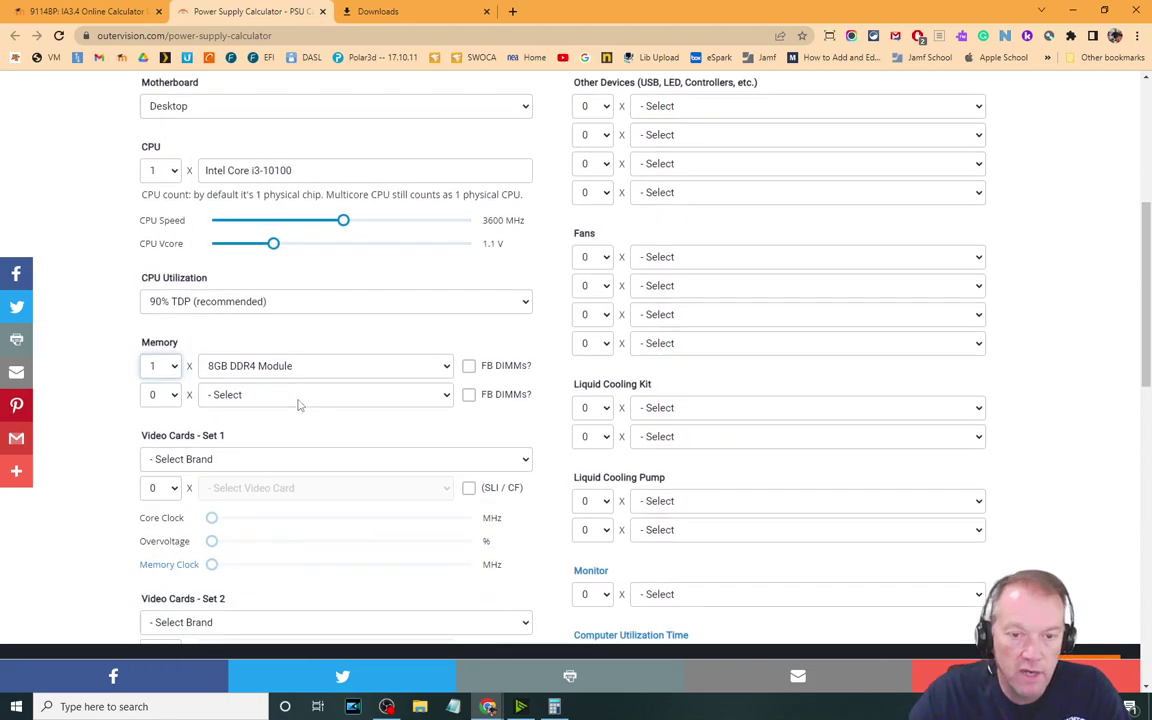
left_click(200, 386)
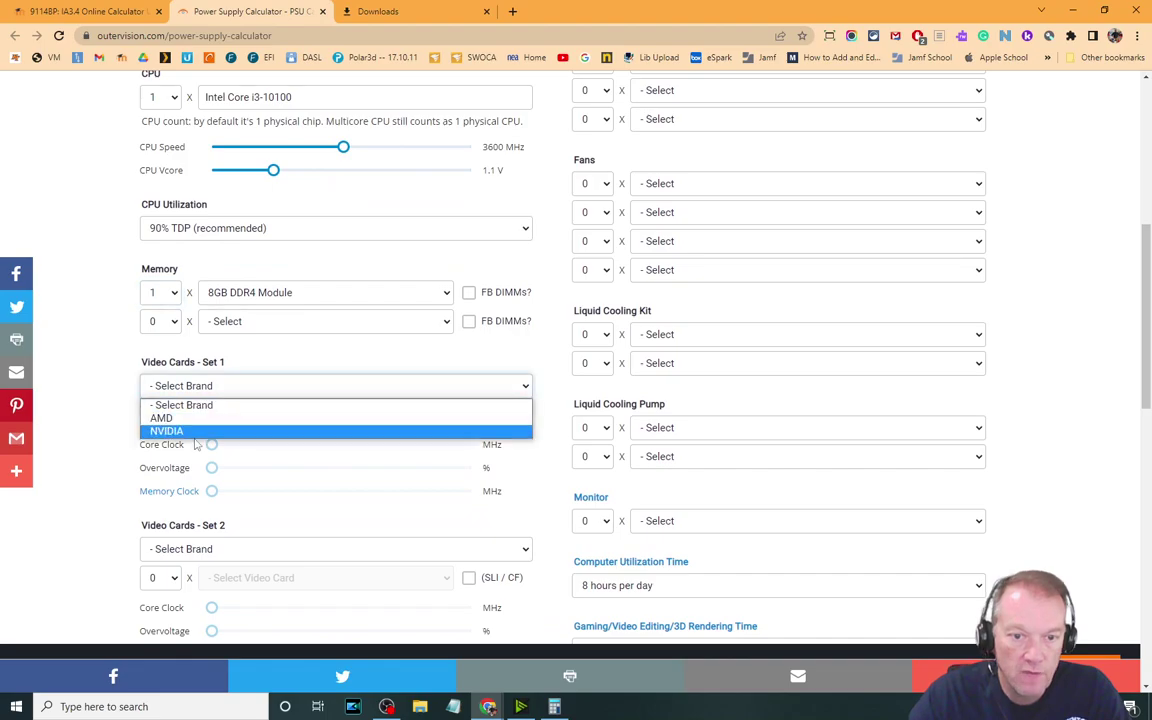
left_click(196, 430)
left_click(283, 416)
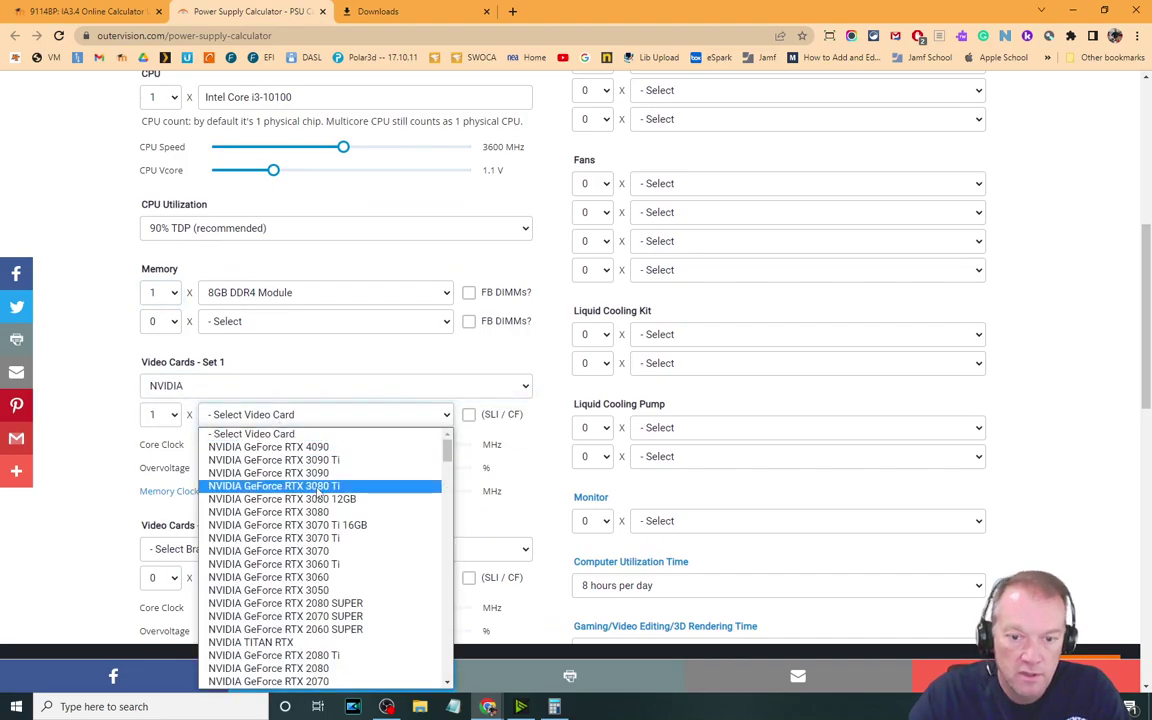
scroll(318, 492, "down", 1)
scroll(318, 492, "down", 8)
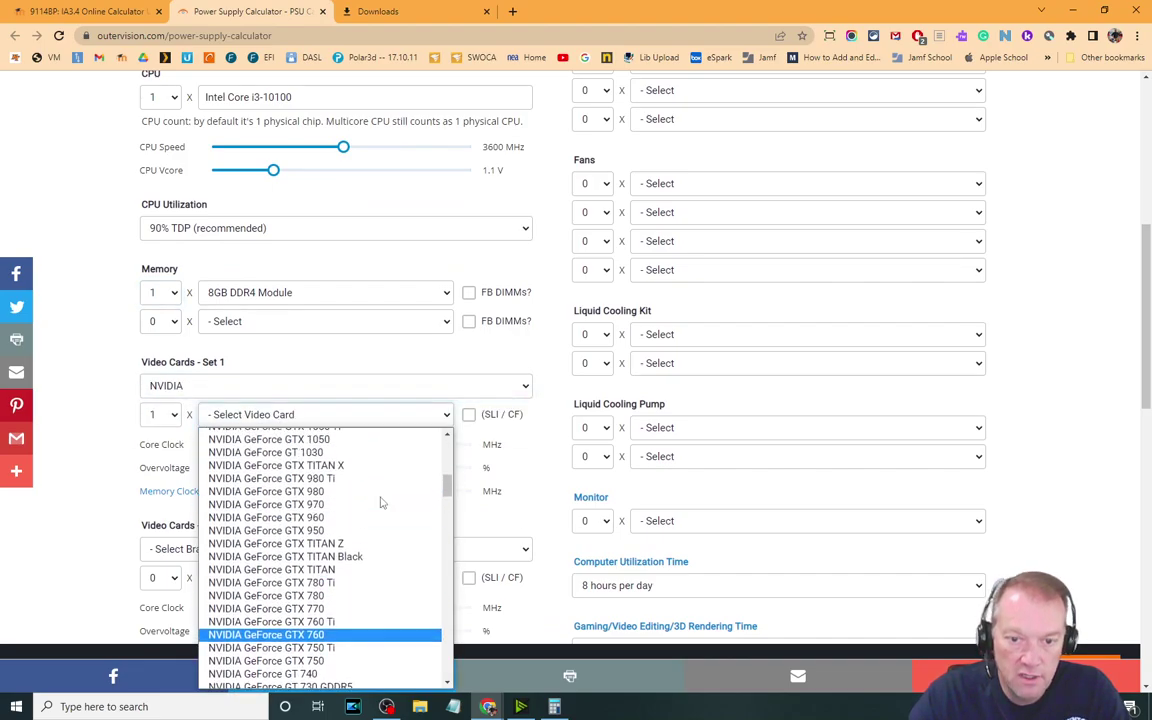
scroll(381, 502, "down", 5)
scroll(381, 502, "down", 10)
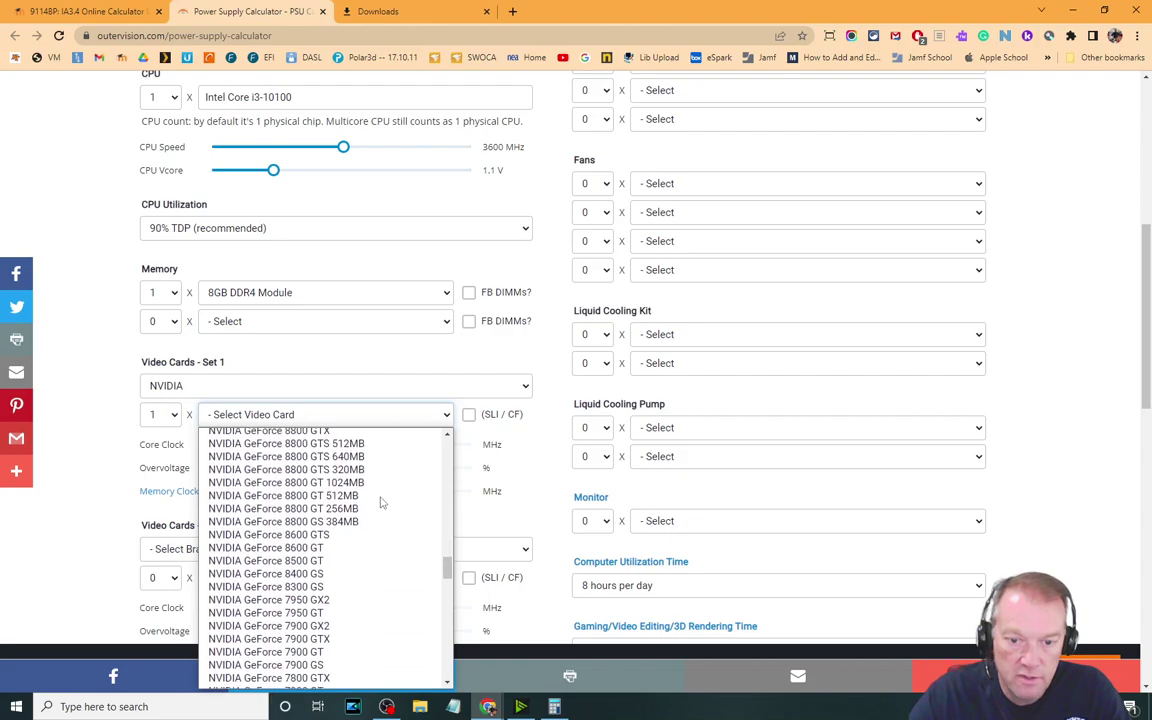
scroll(381, 502, "up", 20)
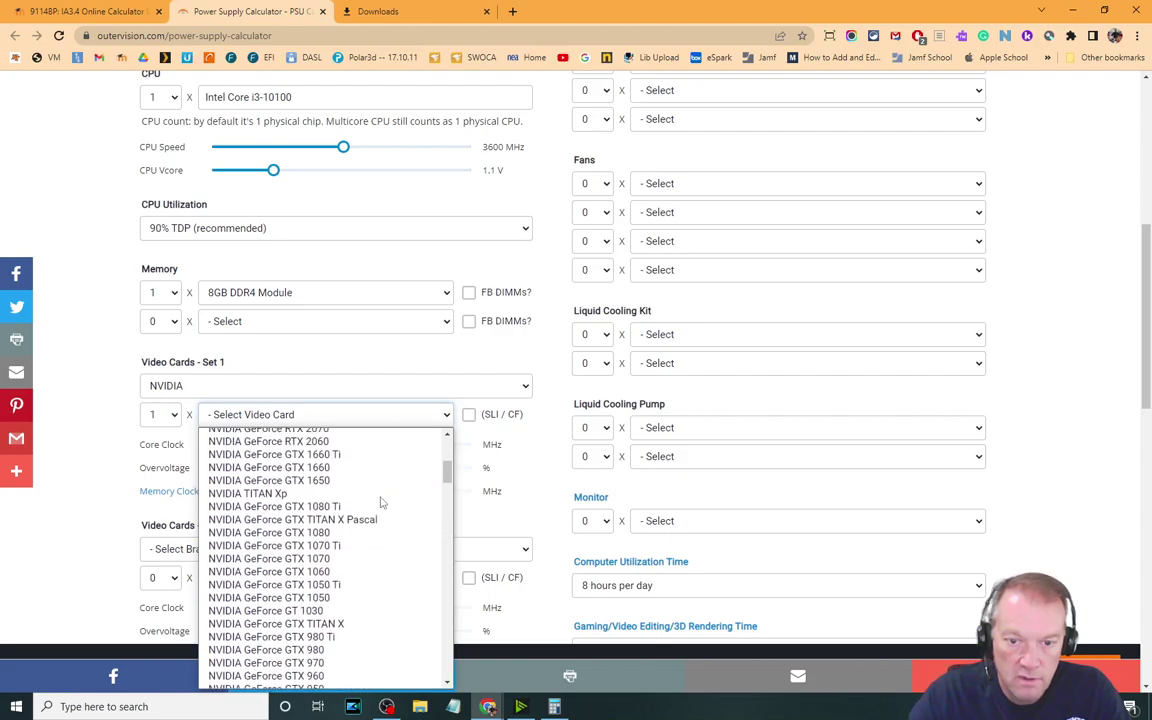
left_click(300, 596)
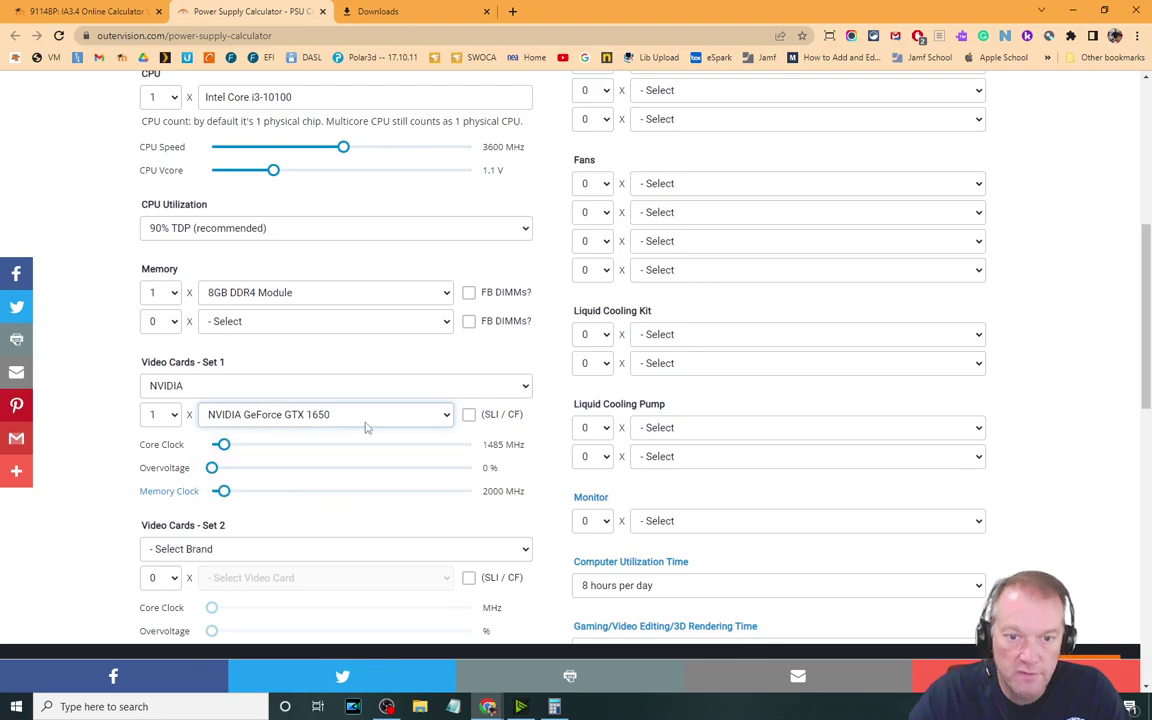
Set the storage to 1 × SATA SSD
scroll(309, 357, "down", 4)
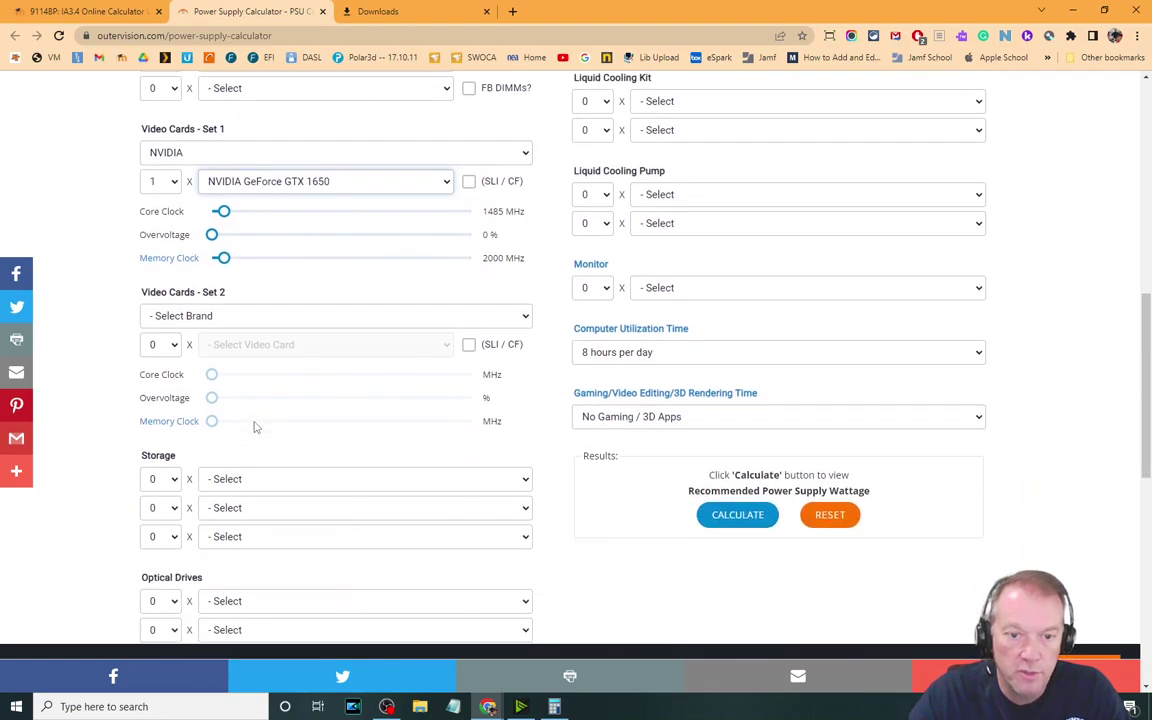
left_click(160, 300)
left_click(155, 331)
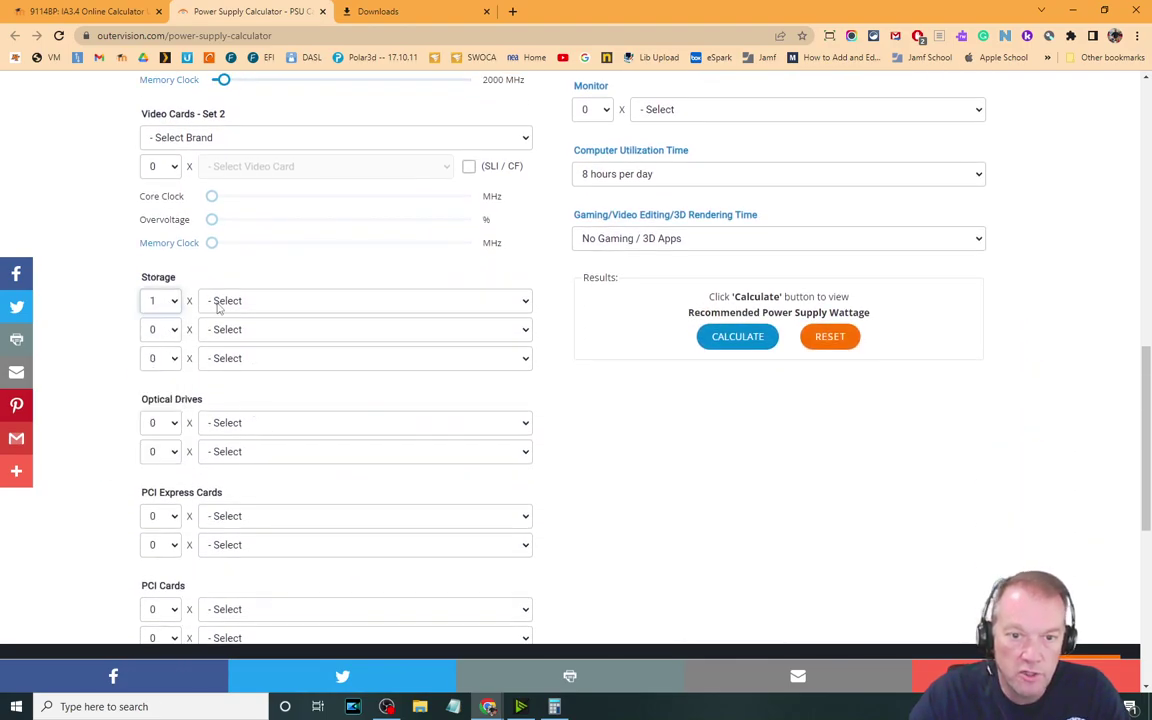
left_click(216, 302)
left_click(230, 333)
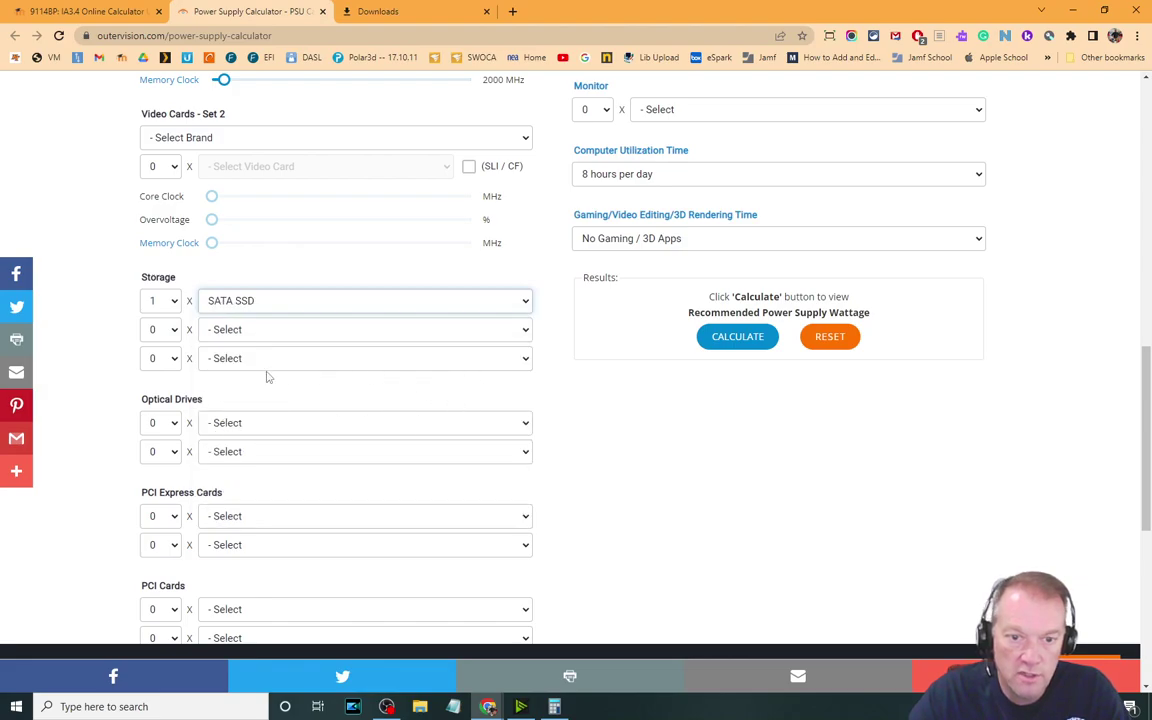
scroll(309, 428, "down", 3)
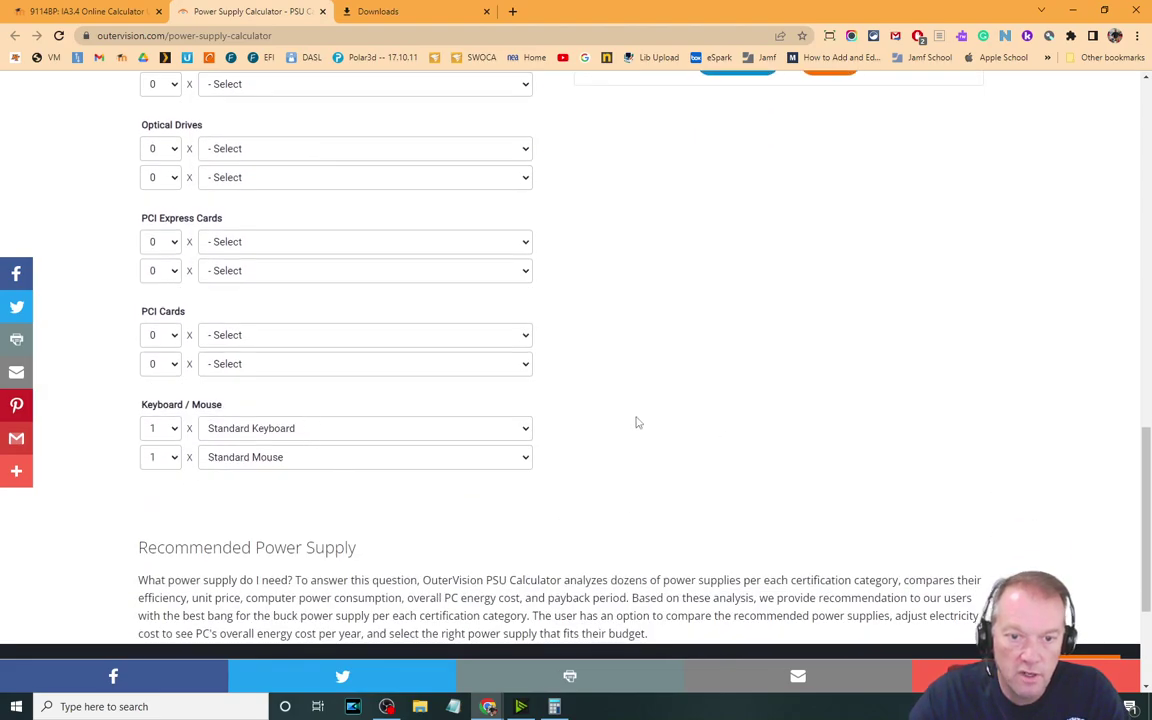
scroll(884, 416, "up", 15)
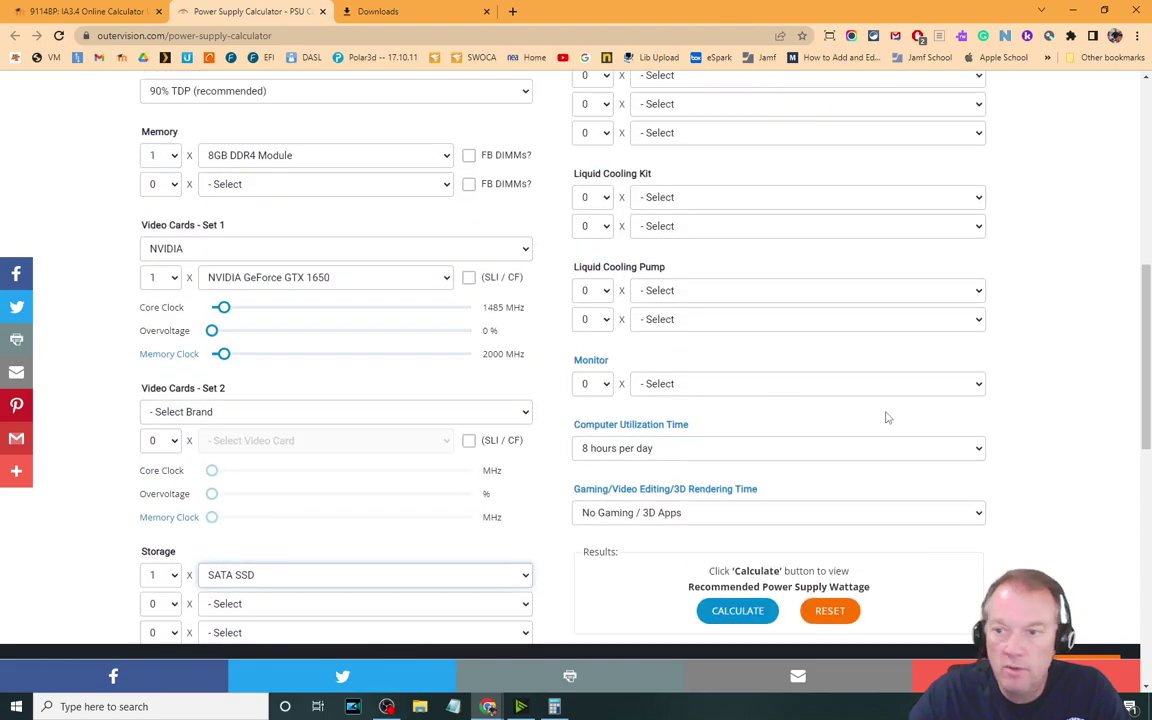
Add 4 fans of size 120mm to the Expert build
scroll(865, 320, "down", 3)
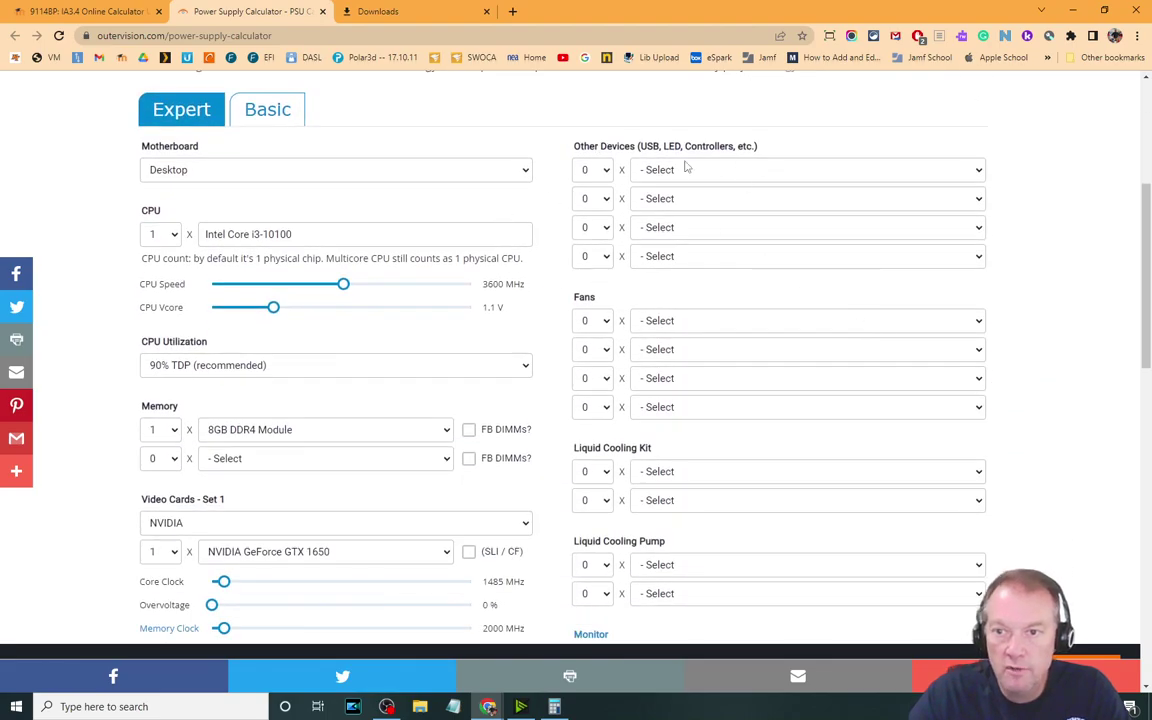
scroll(972, 303, "down", 1)
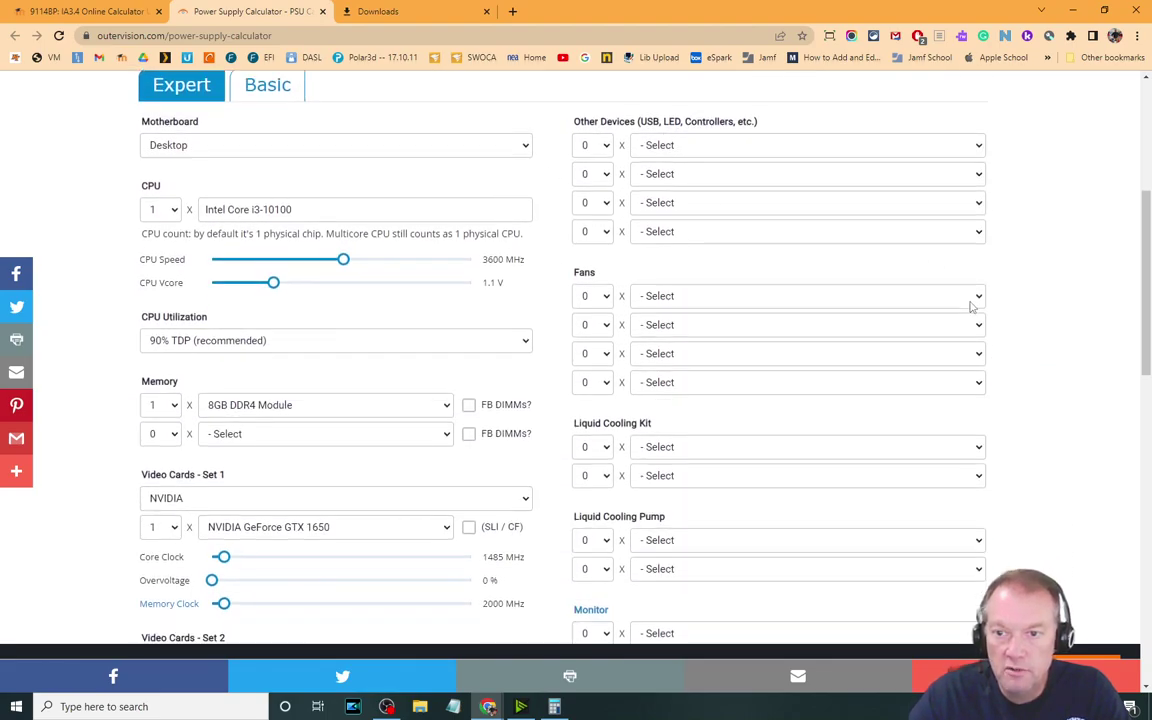
left_click(591, 252)
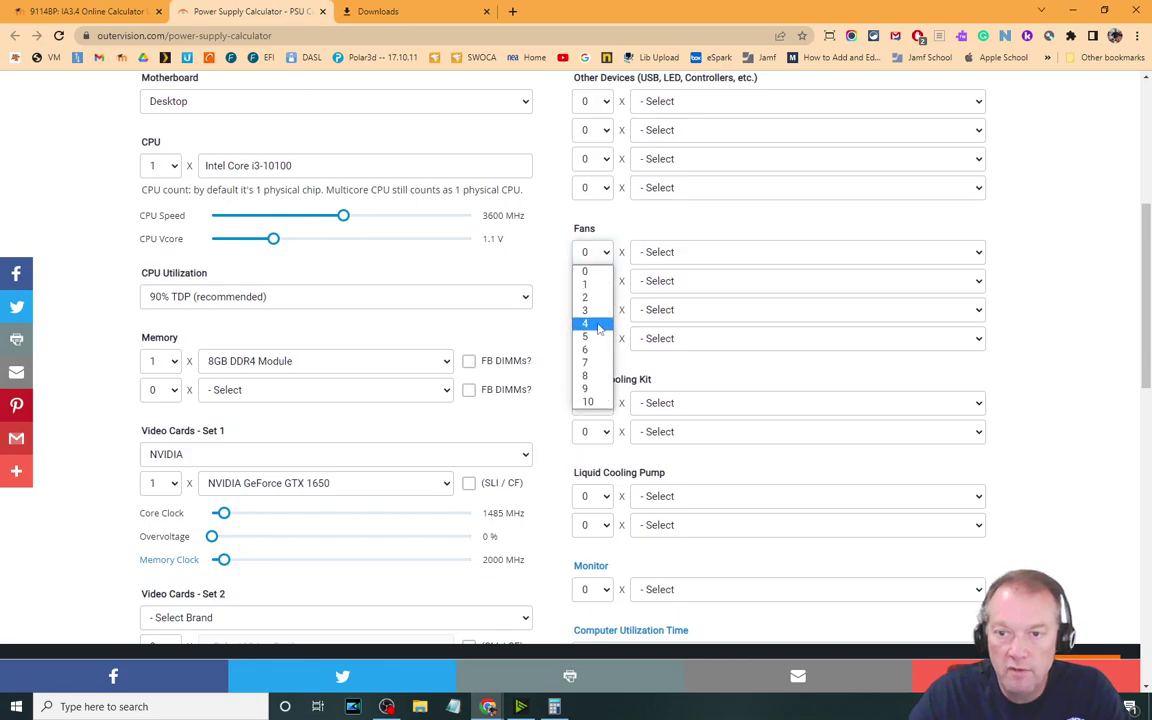
left_click(597, 324)
left_click(660, 252)
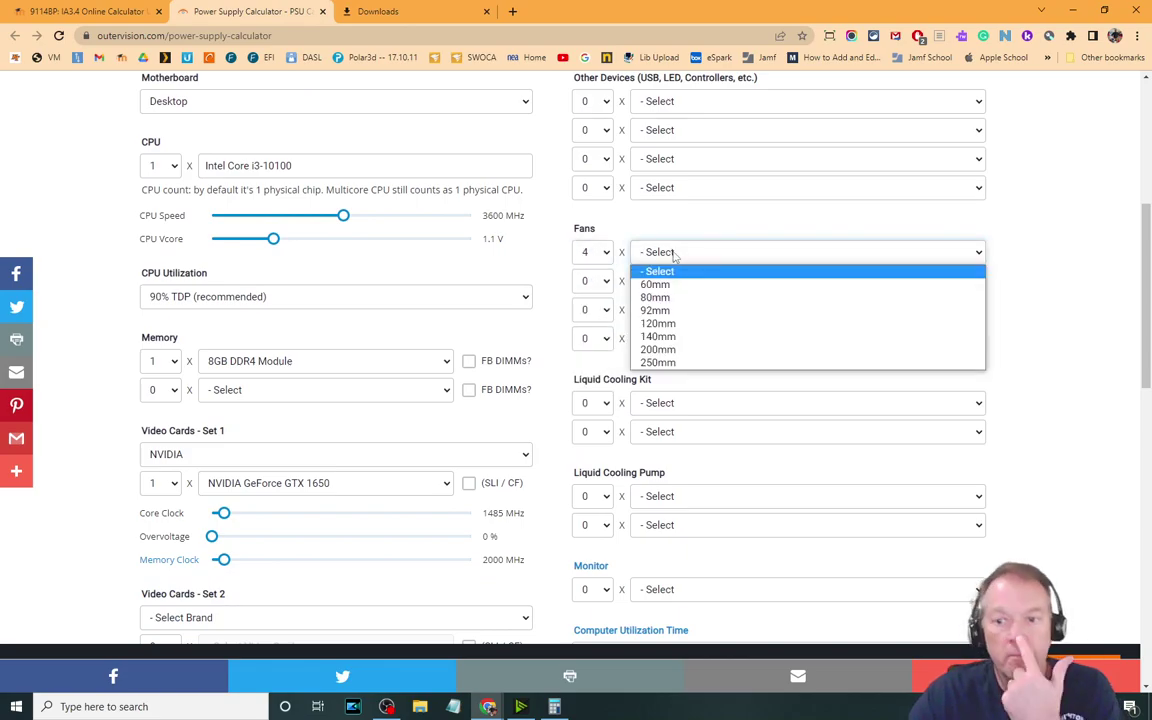
left_click(659, 323)
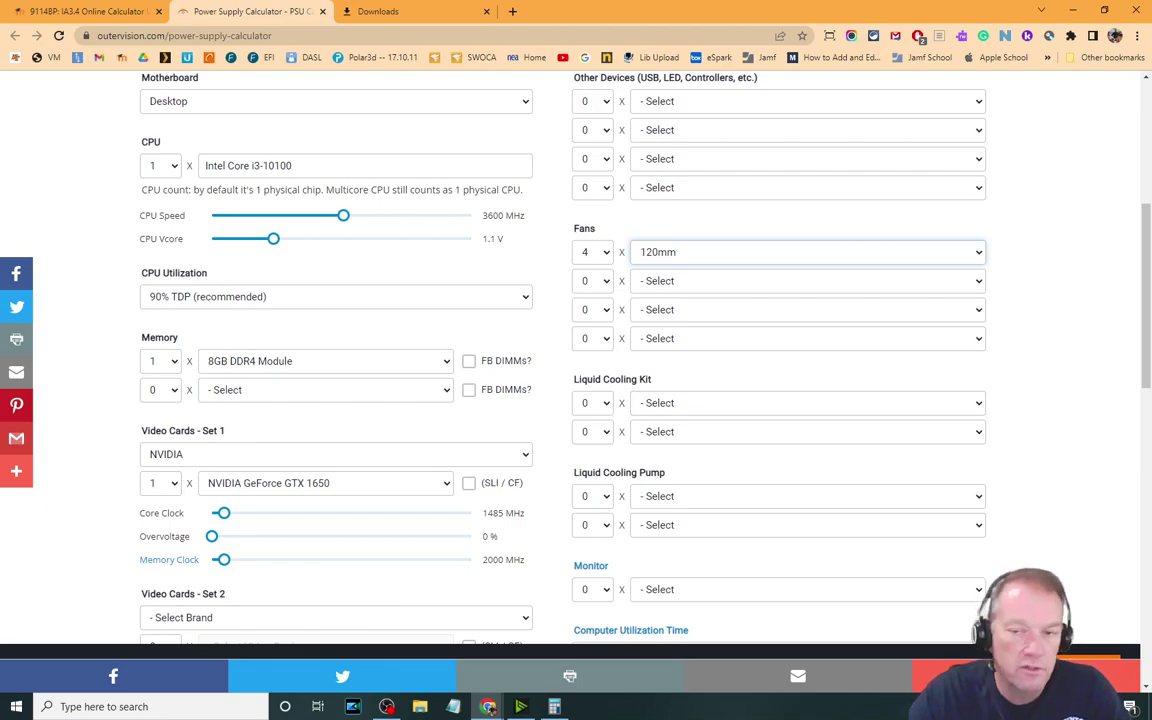
left_click(715, 253)
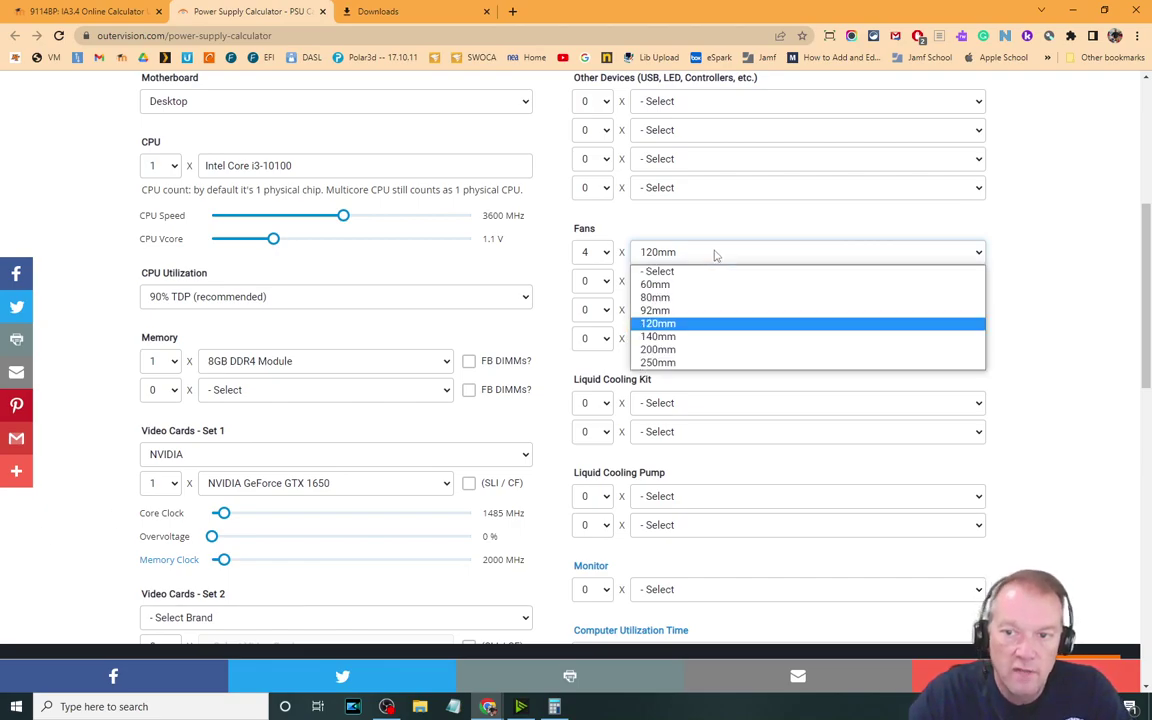
left_click(702, 326)
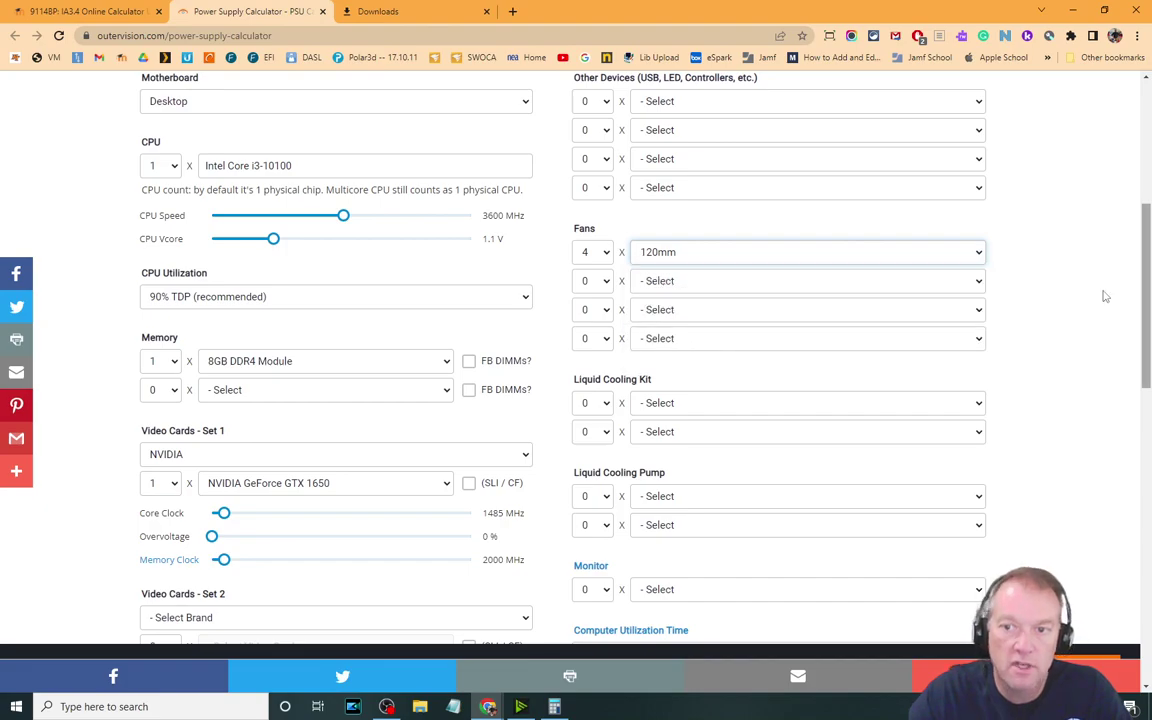
Set computer utilization to Always On (24/7) and gaming time to Game On! (24/7)
scroll(900, 320, "down", 2)
scroll(1058, 380, "down", 1)
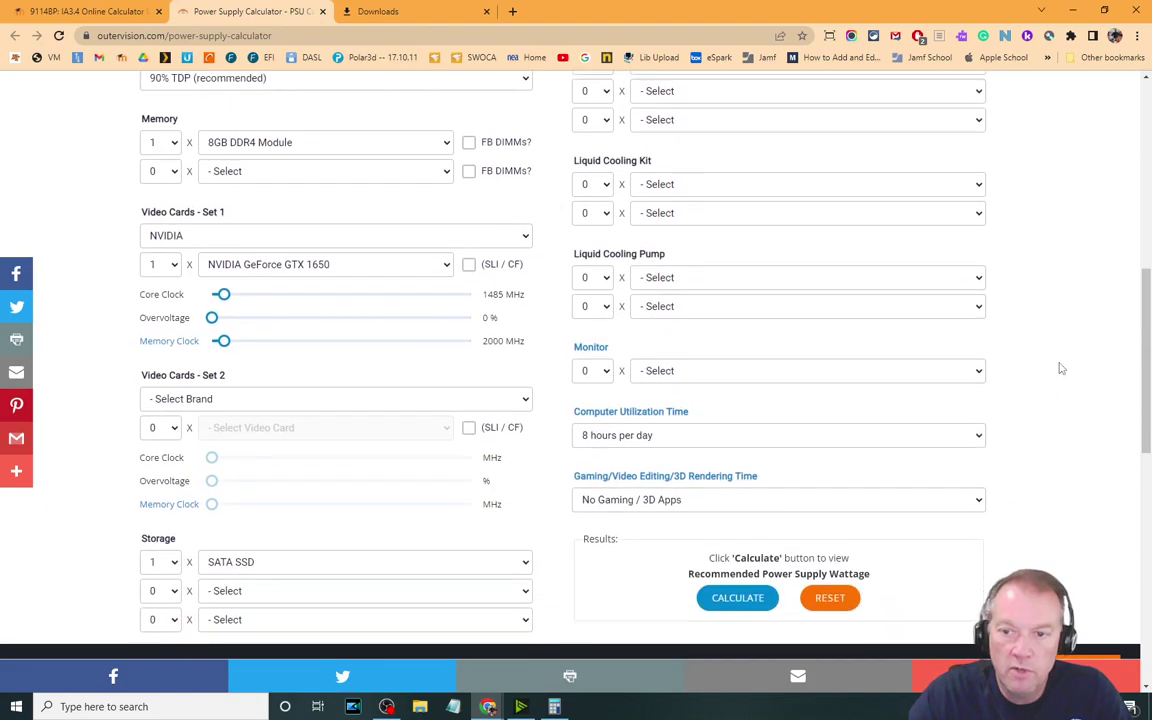
scroll(1000, 380, "down", 1)
scroll(950, 350, "down", 1)
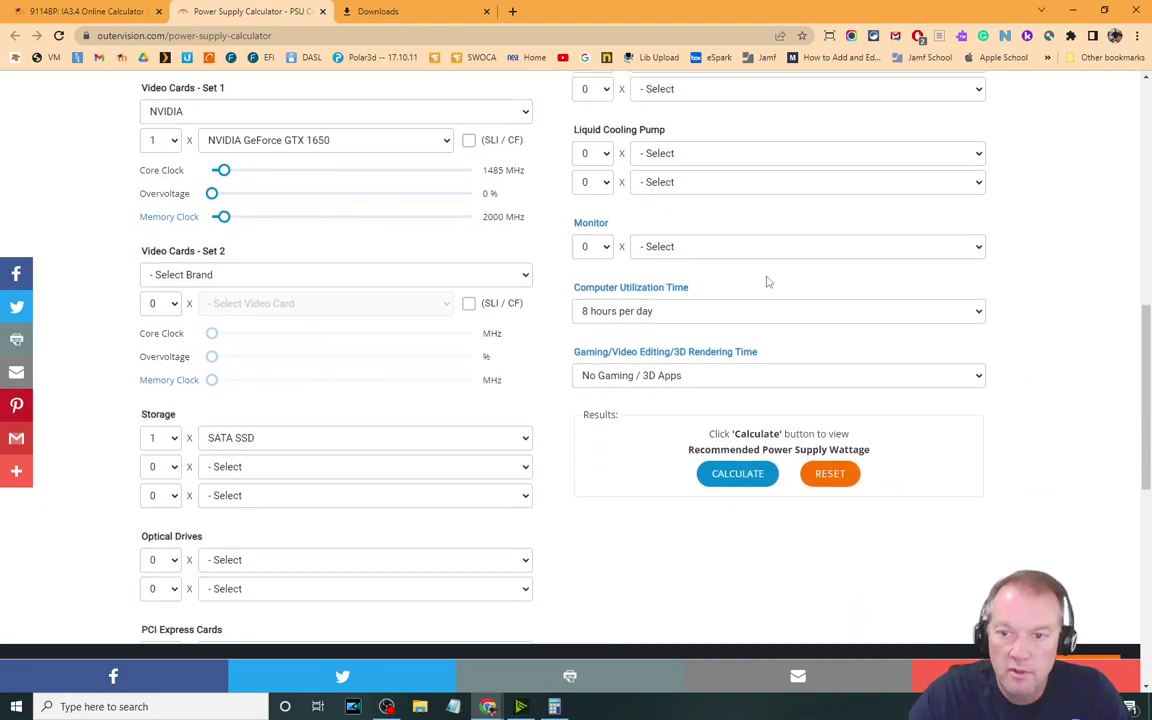
left_click(700, 322)
left_click(666, 396)
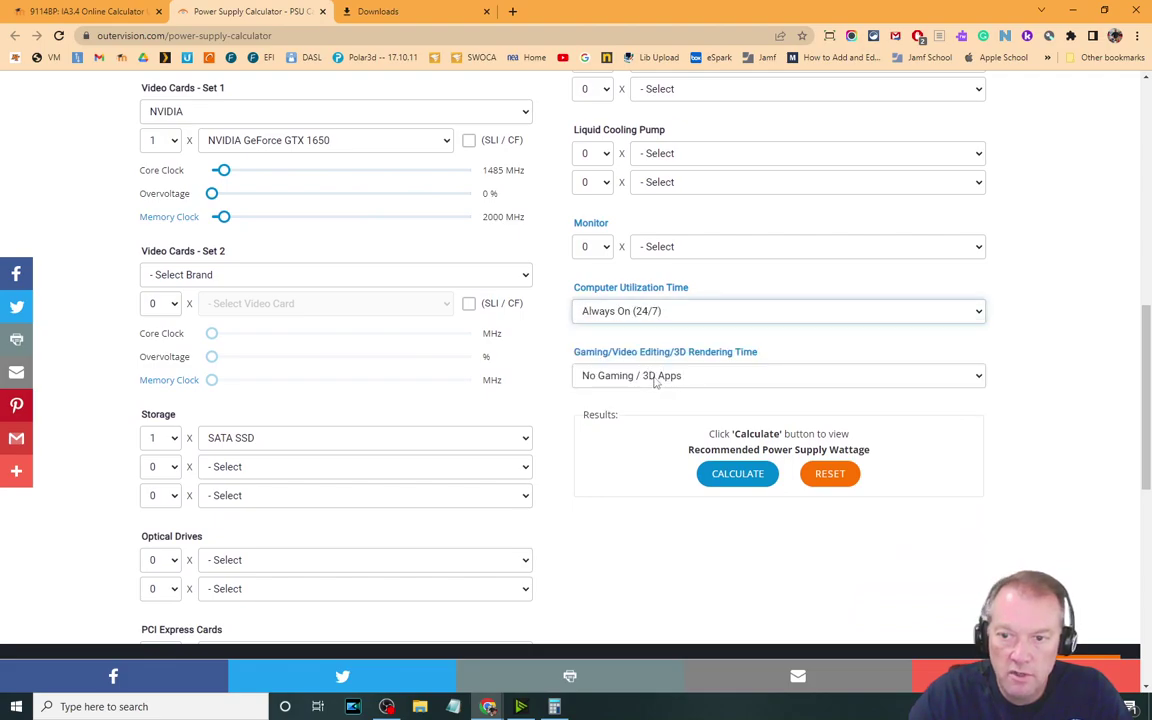
left_click(655, 378)
left_click(630, 472)
scroll(1054, 365, "up", 5)
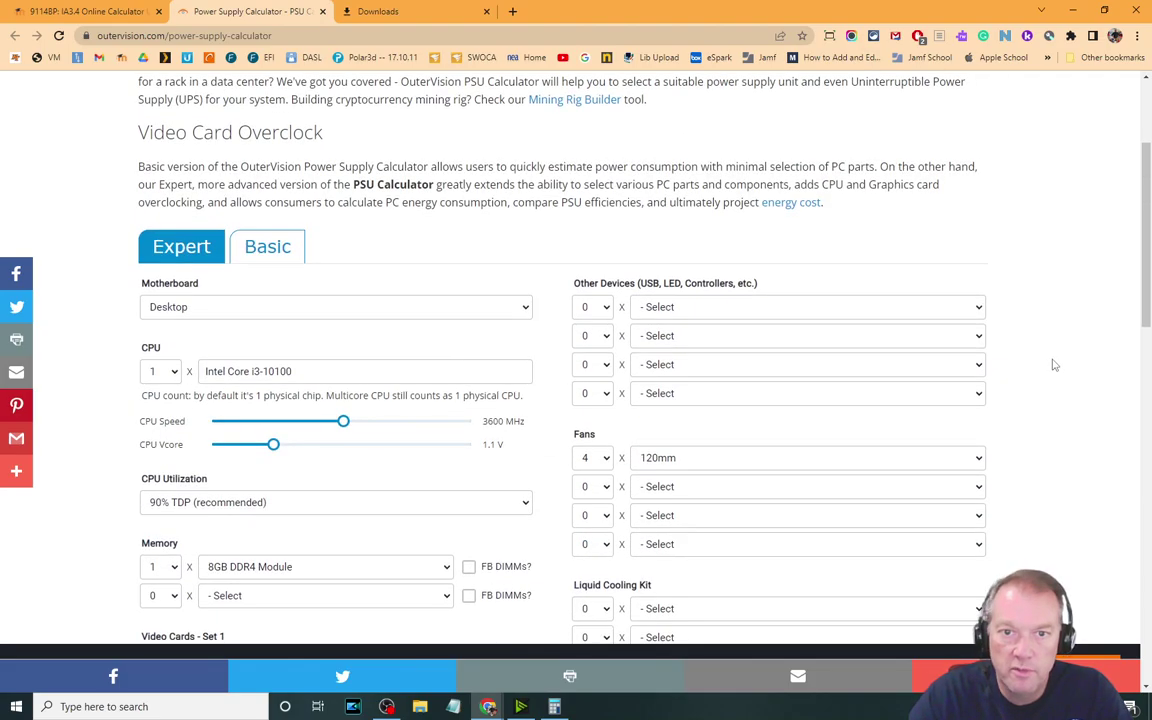
scroll(967, 309, "down", 10)
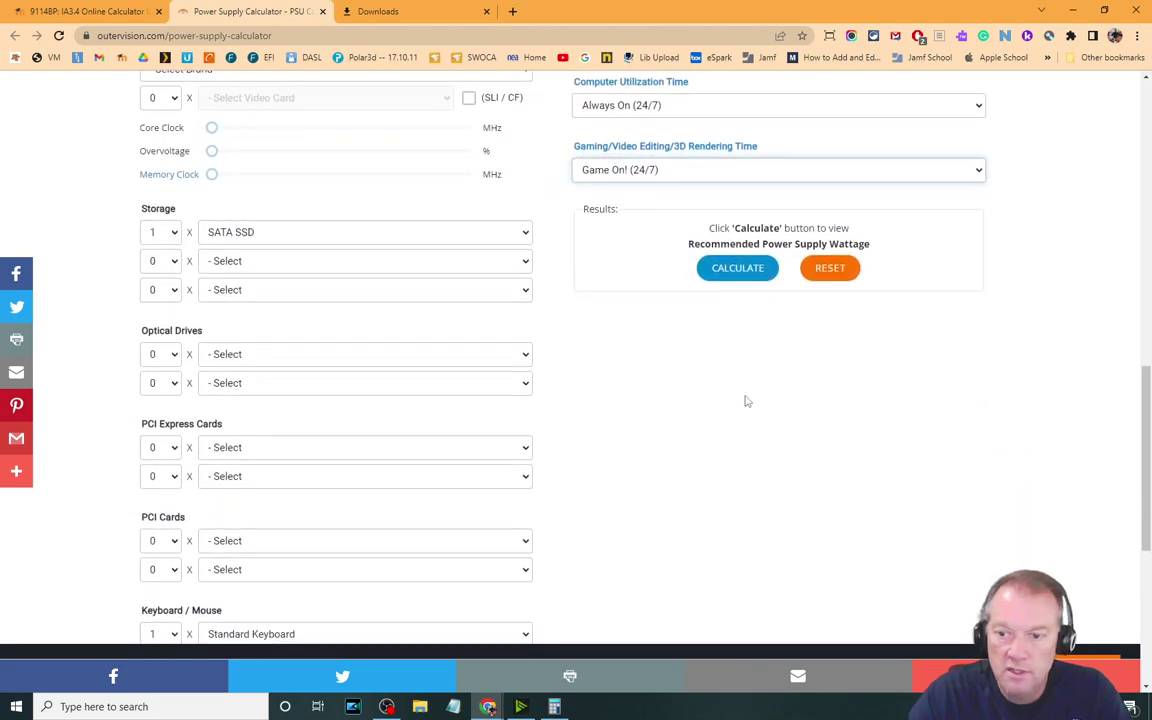
Calculate the build, highlight the 276 W recommended PSU figure beside the 226 W load, and return to the top
left_click(740, 267)
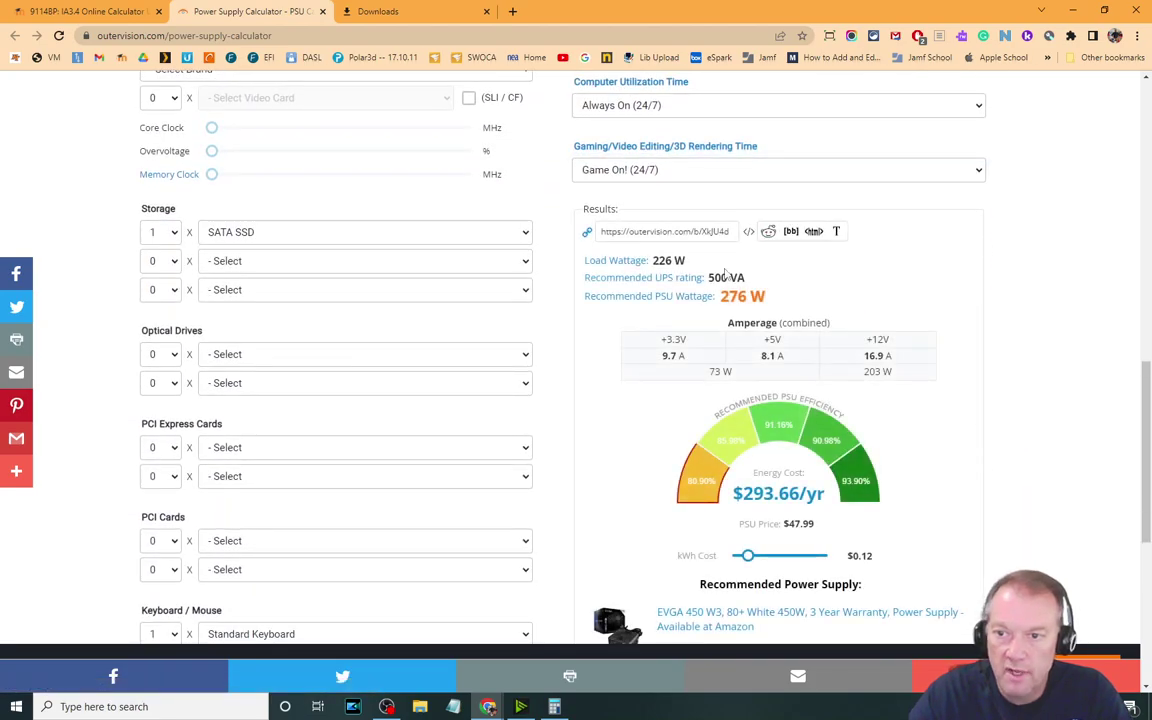
mouse_move(673, 278)
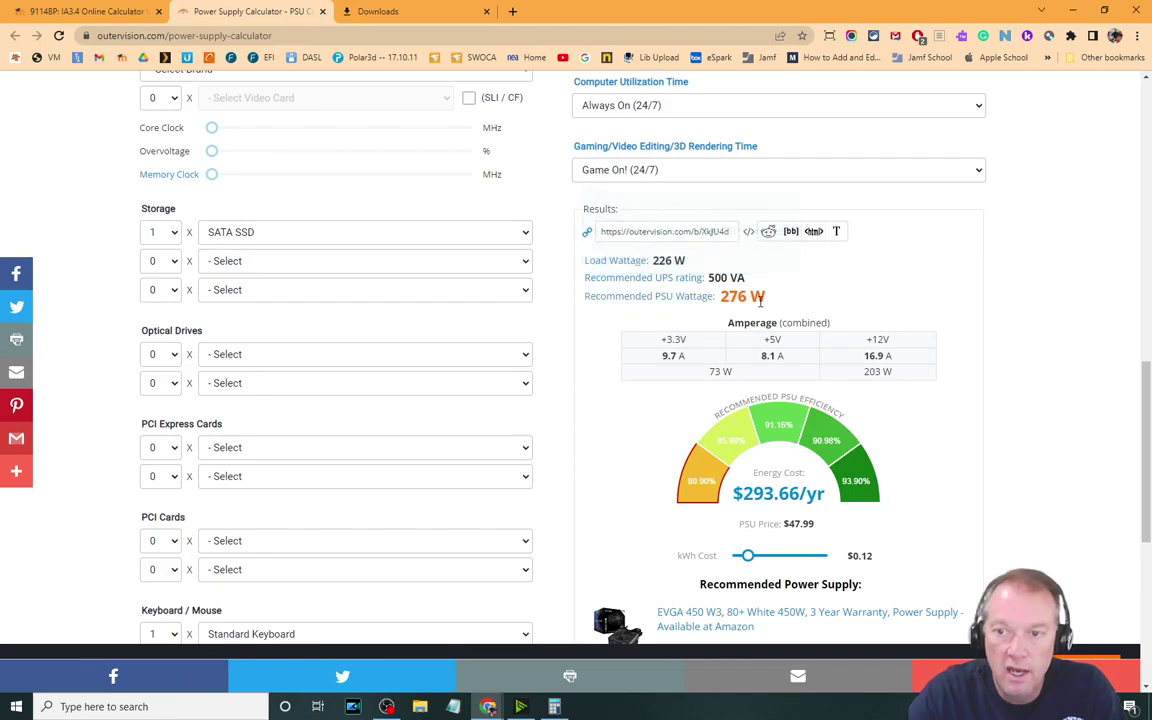
double_click(731, 297)
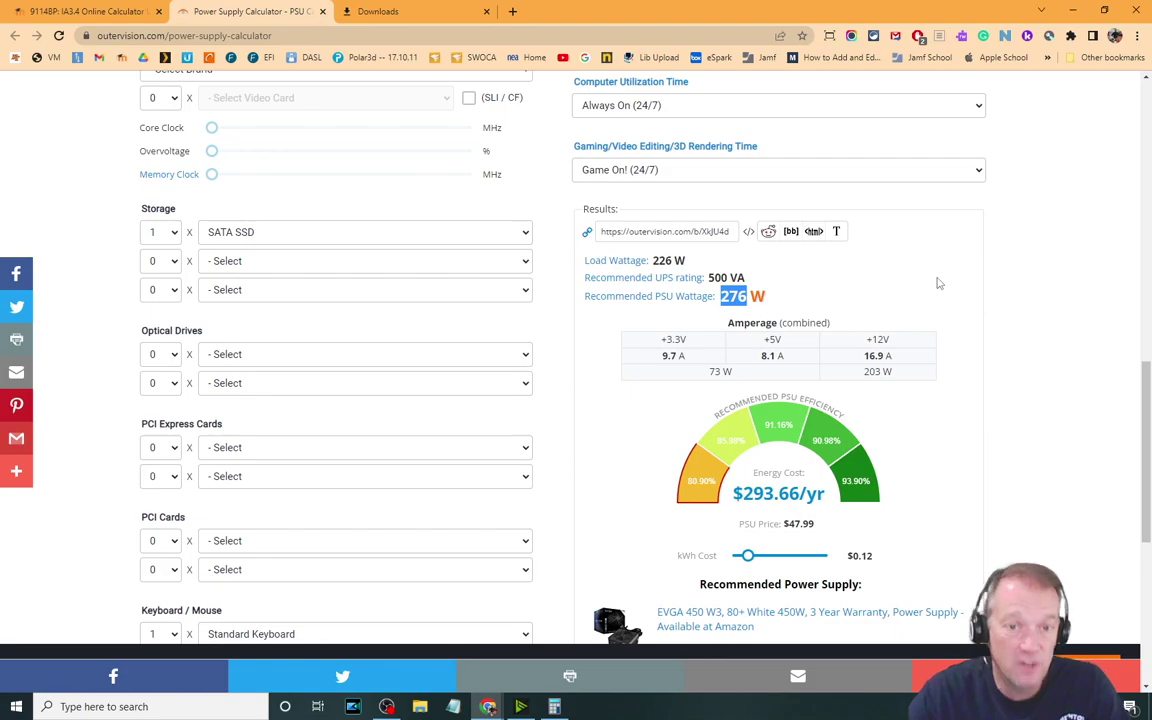
scroll(938, 283, "up", 4)
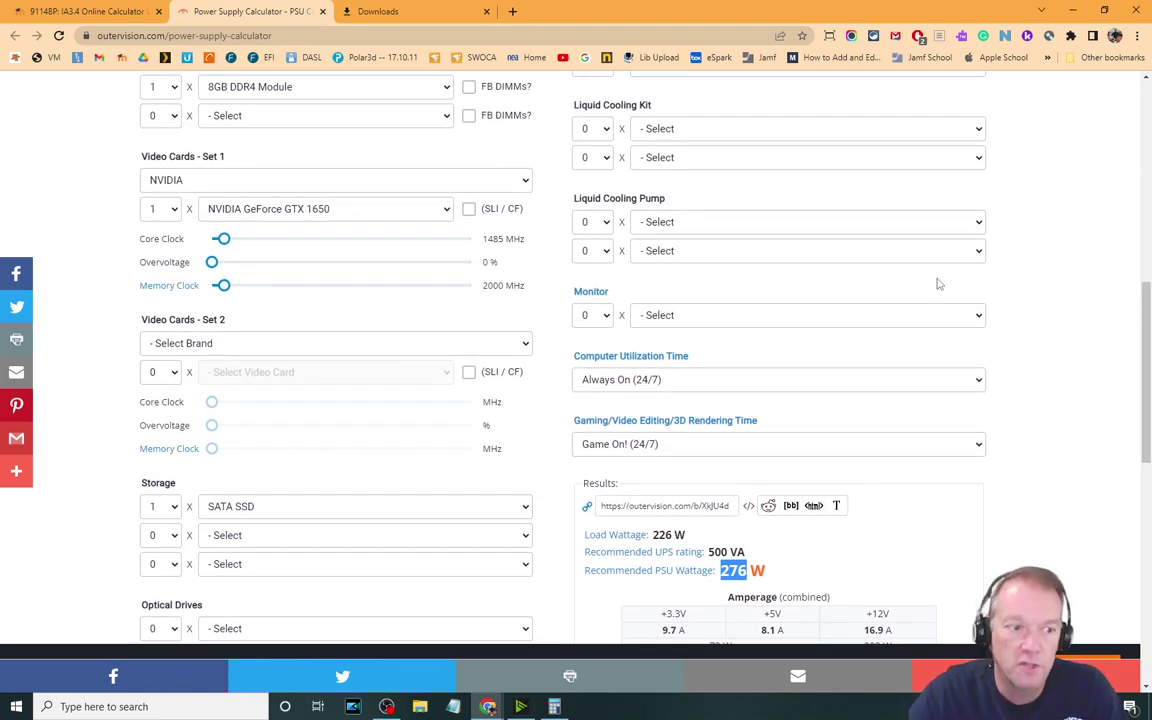
scroll(938, 283, "up", 7)
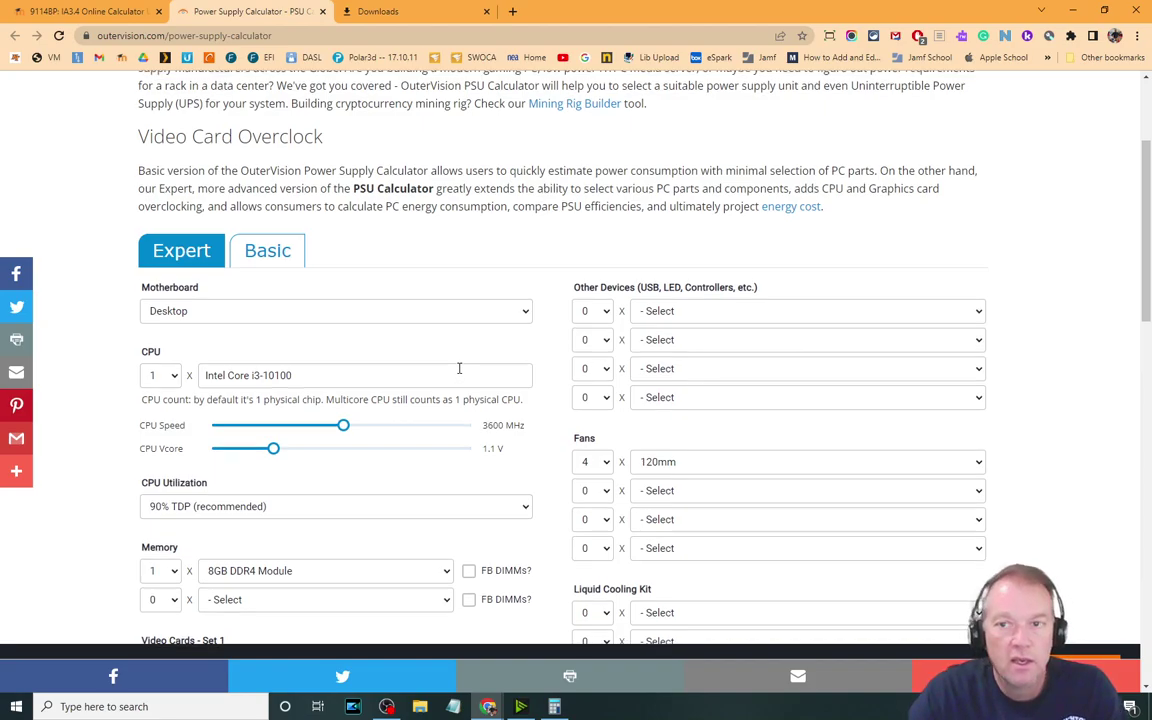
scroll(459, 369, "up", 2)
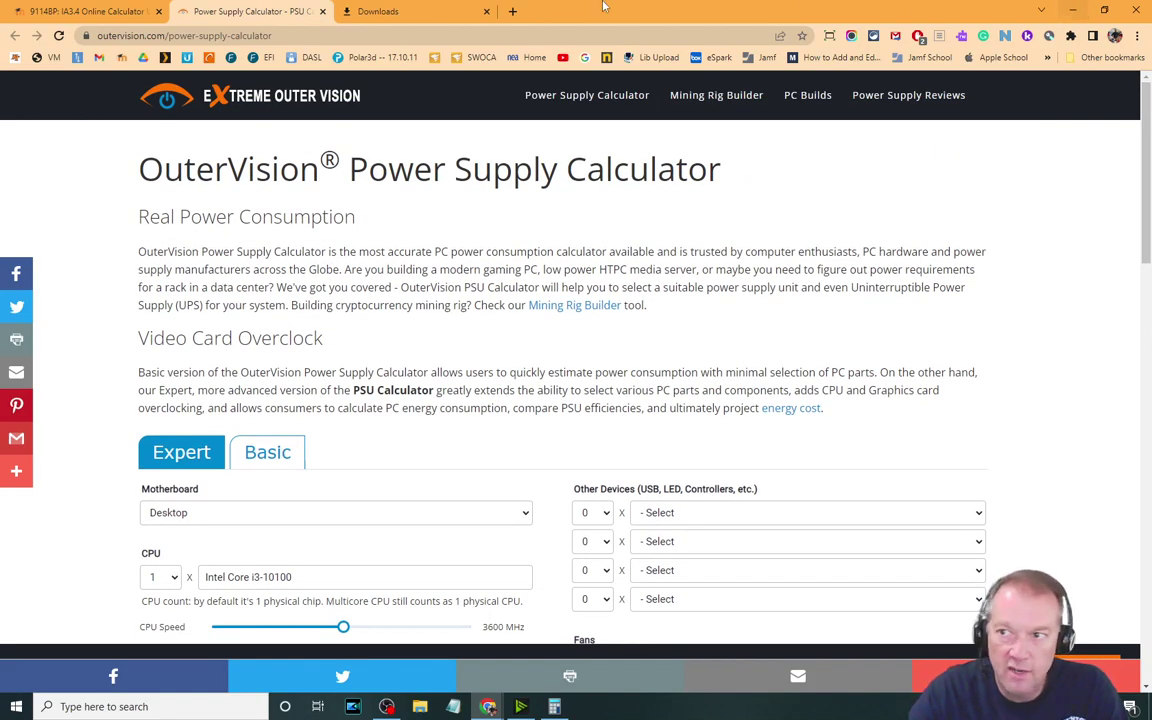
Return to the Moodle IA3.4 Online Calculator Usage quiz page in the first browser tab
left_click(85, 11)
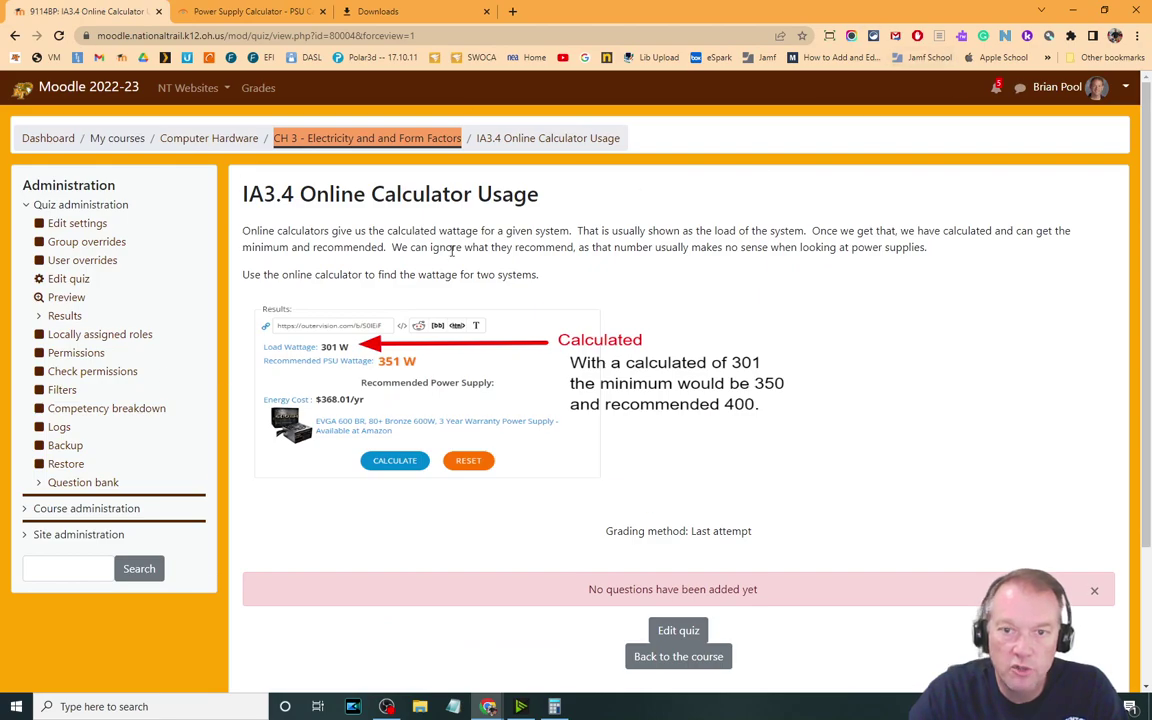